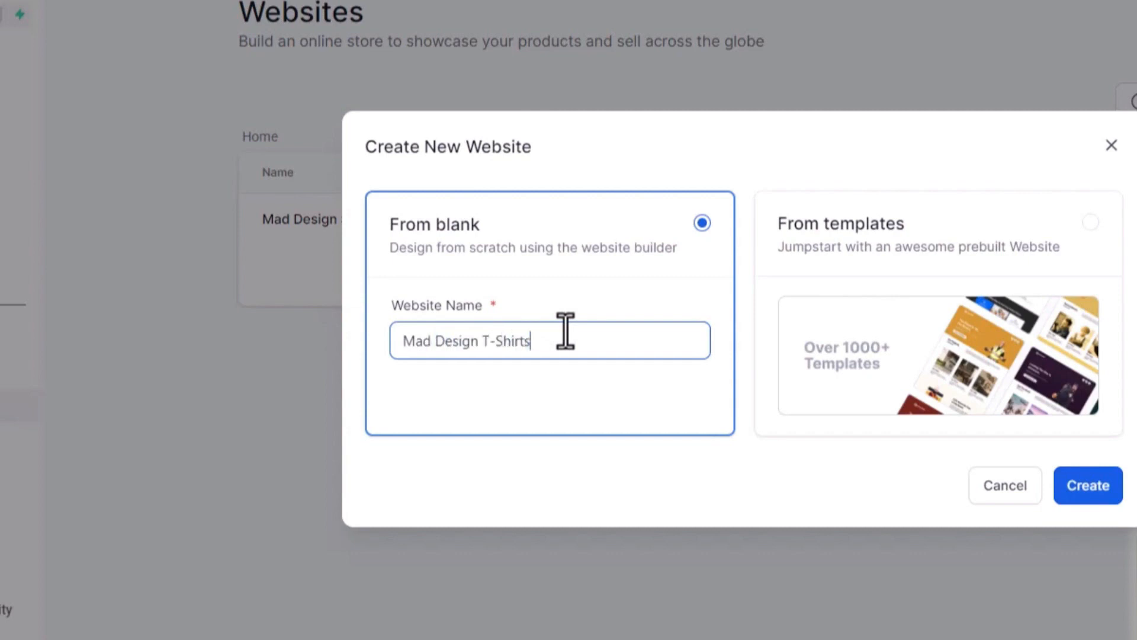
# Step: Create a blank website named 'Mad Design T-Shirts' and open it from the website list
pyautogui.click(1088, 486)
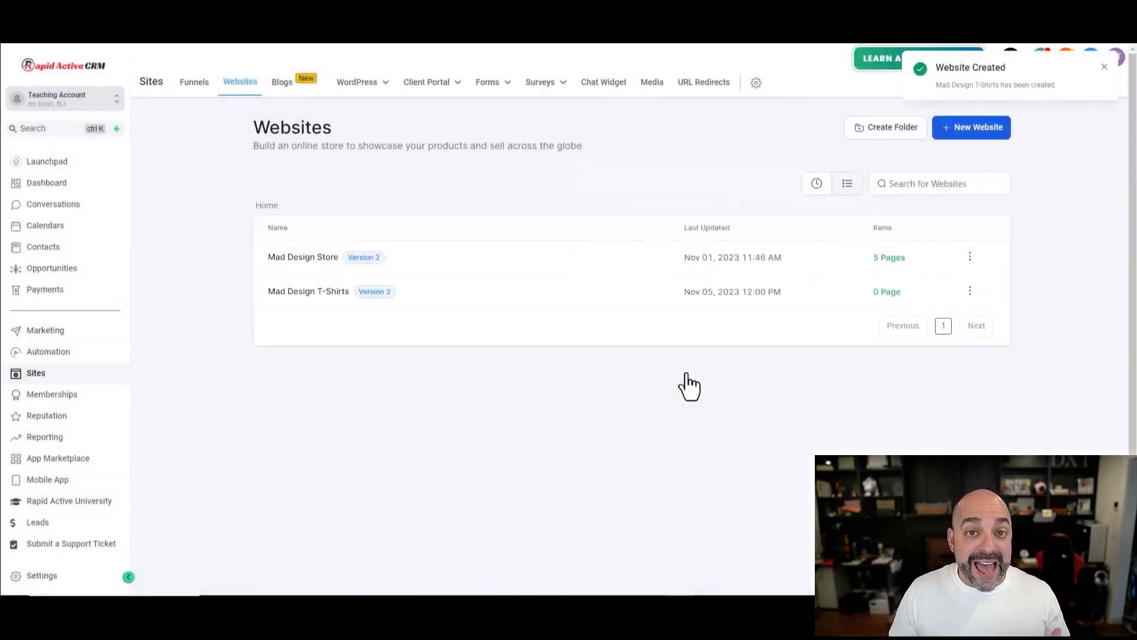
pyautogui.click(316, 298)
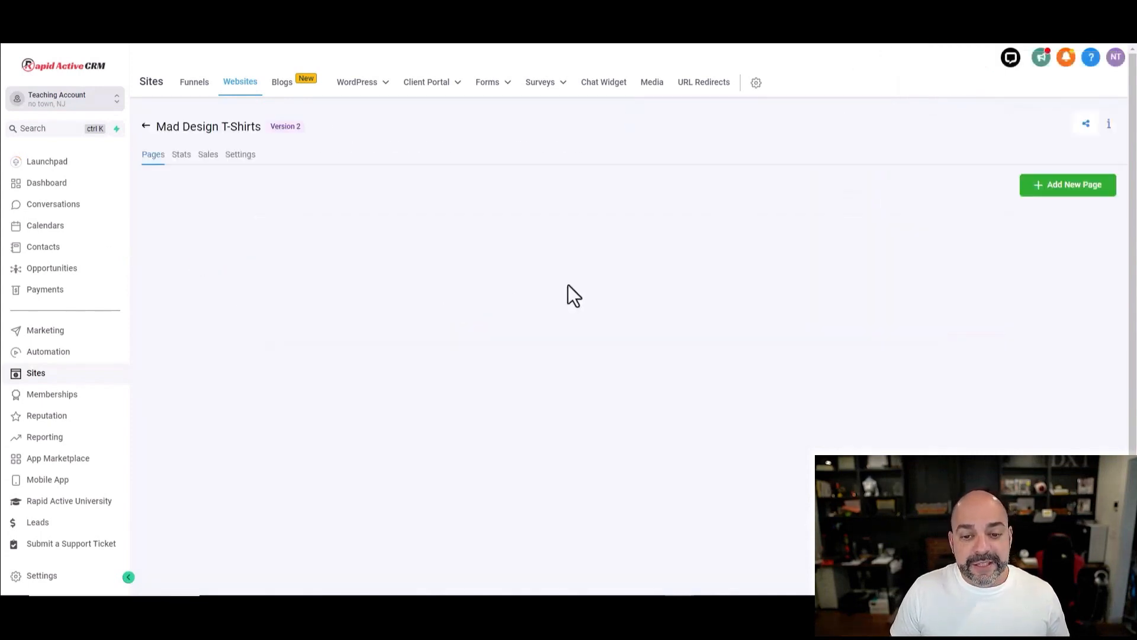
# Step: Add a new page named 'Home' with the path /home
pyautogui.click(1073, 193)
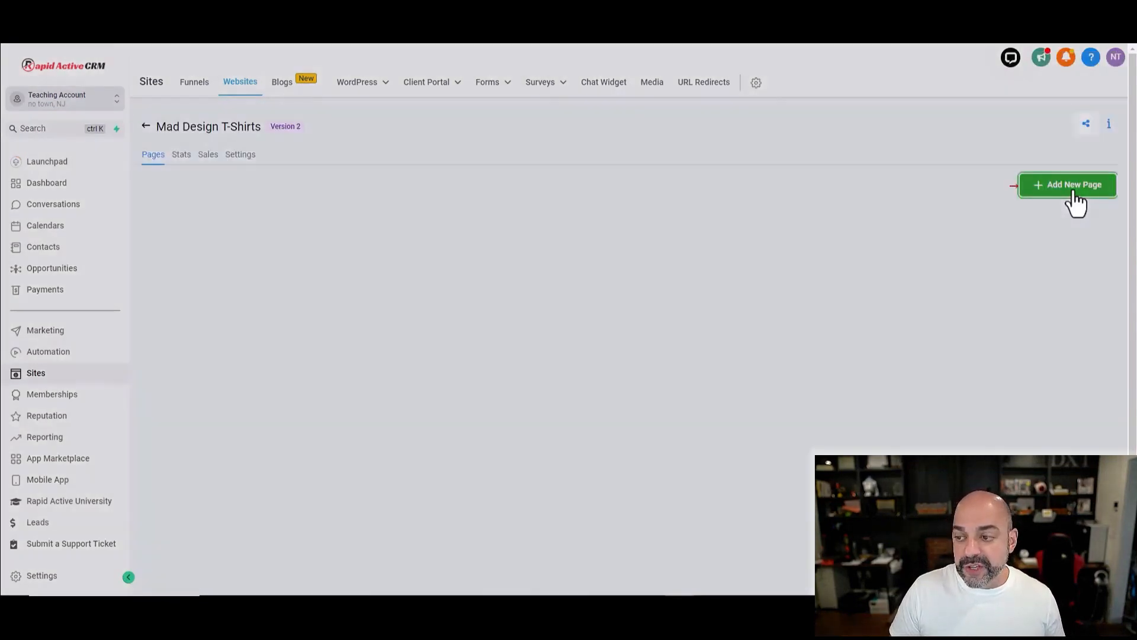
pyautogui.click(467, 148)
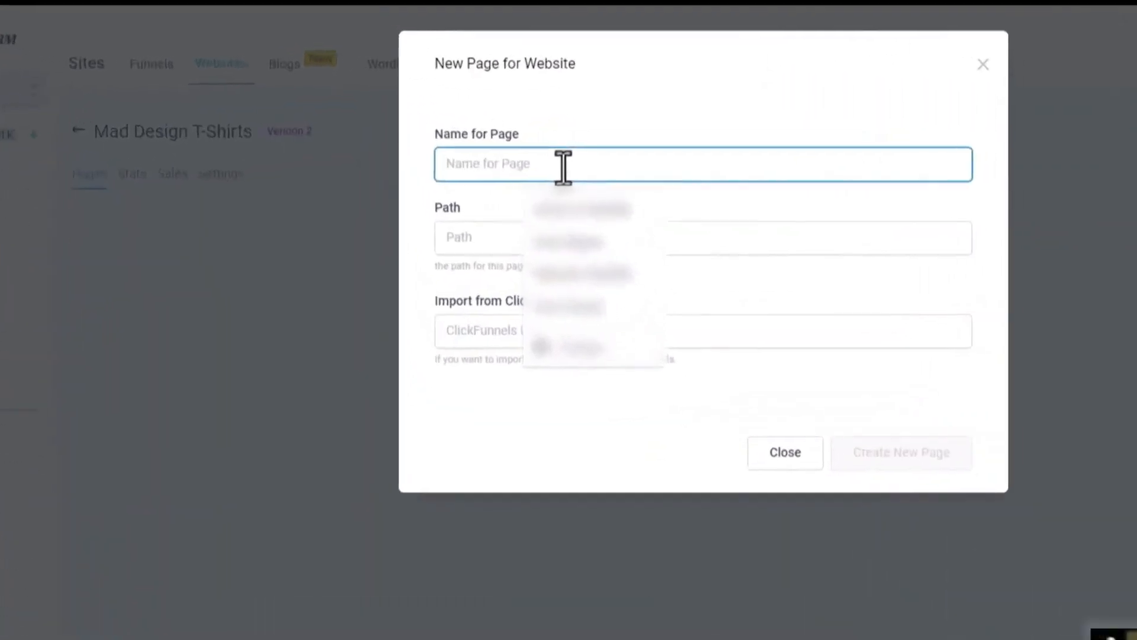
pyautogui.write('Home')
pyautogui.click(551, 234)
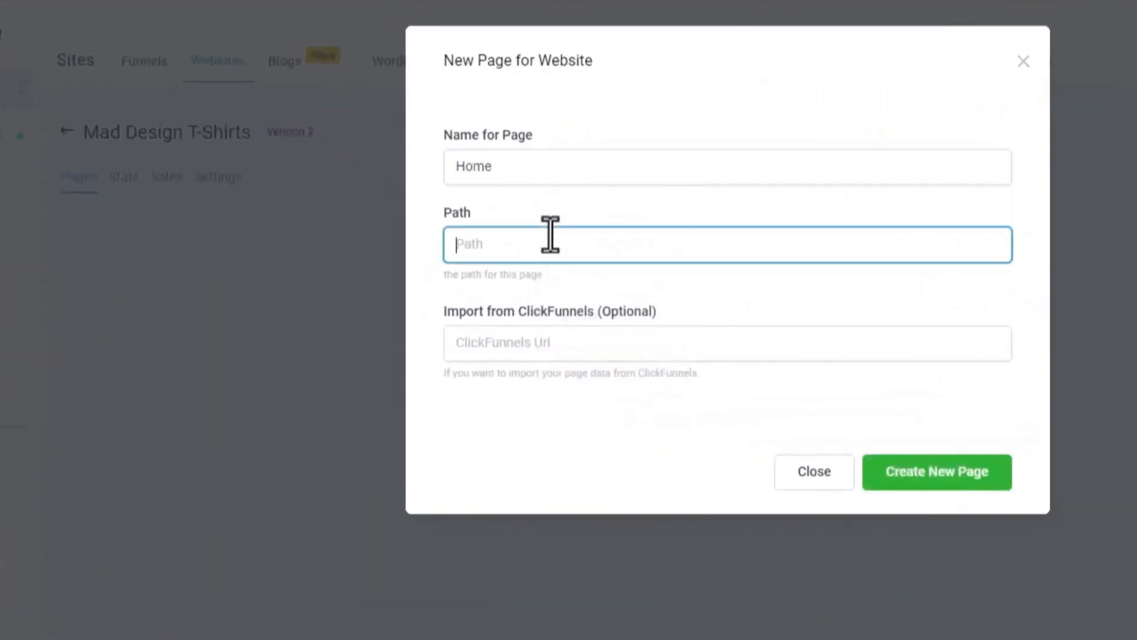
pyautogui.write('home')
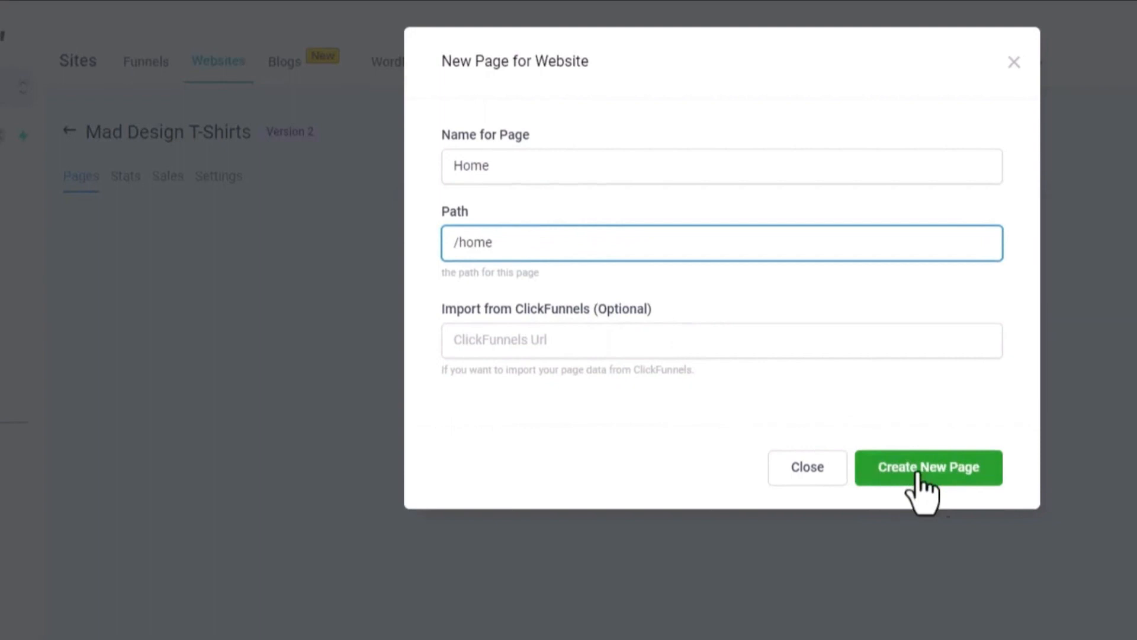
pyautogui.click(918, 474)
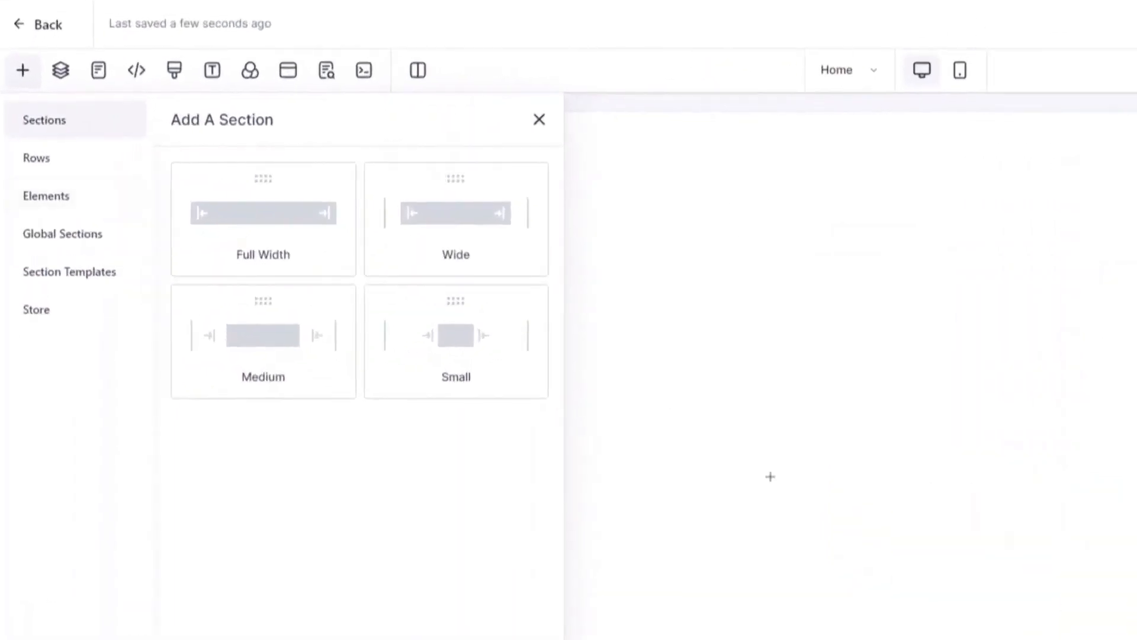
# Step: Add the online Store to the site, creating Products List, Product details, Cart, Checkout and Thank you pages
pyautogui.click(42, 309)
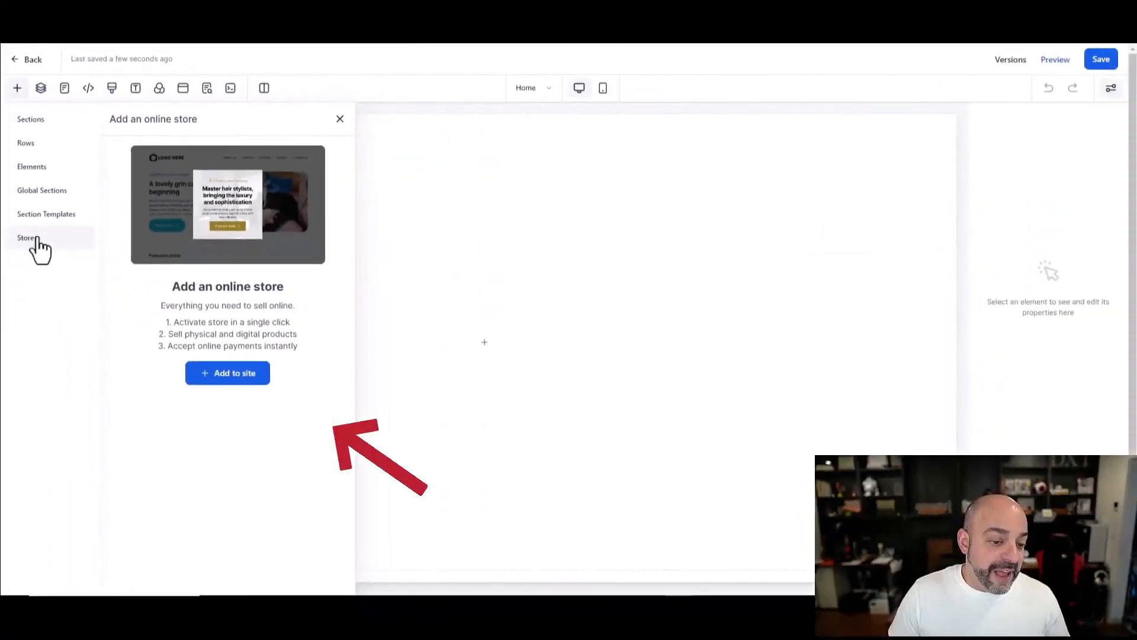
pyautogui.click(231, 373)
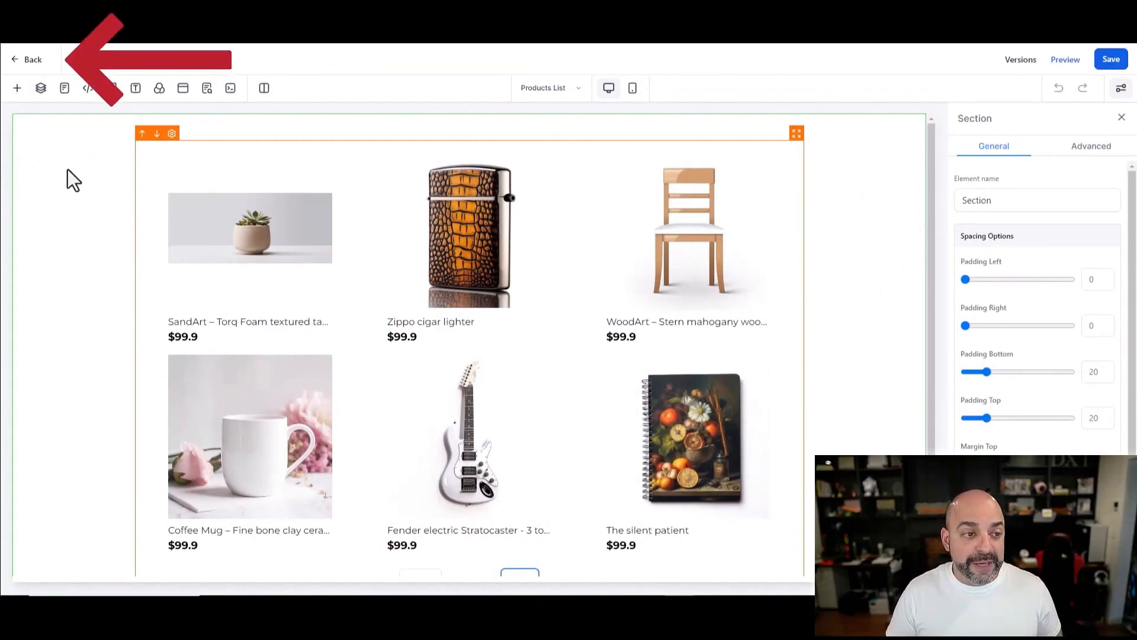
pyautogui.click(23, 59)
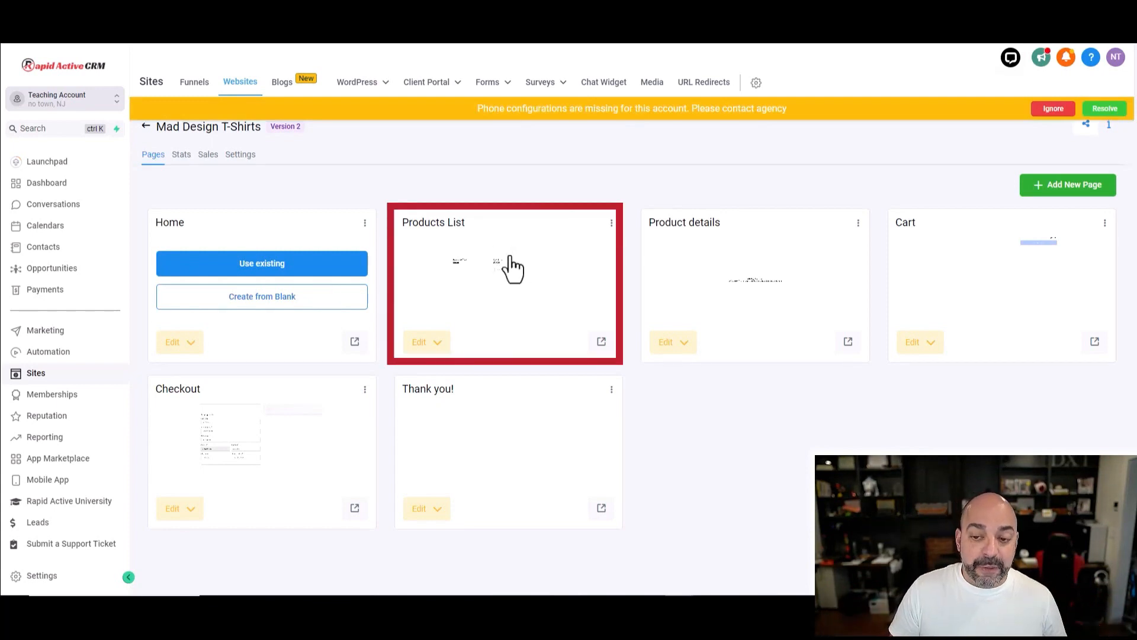
pyautogui.click(578, 272)
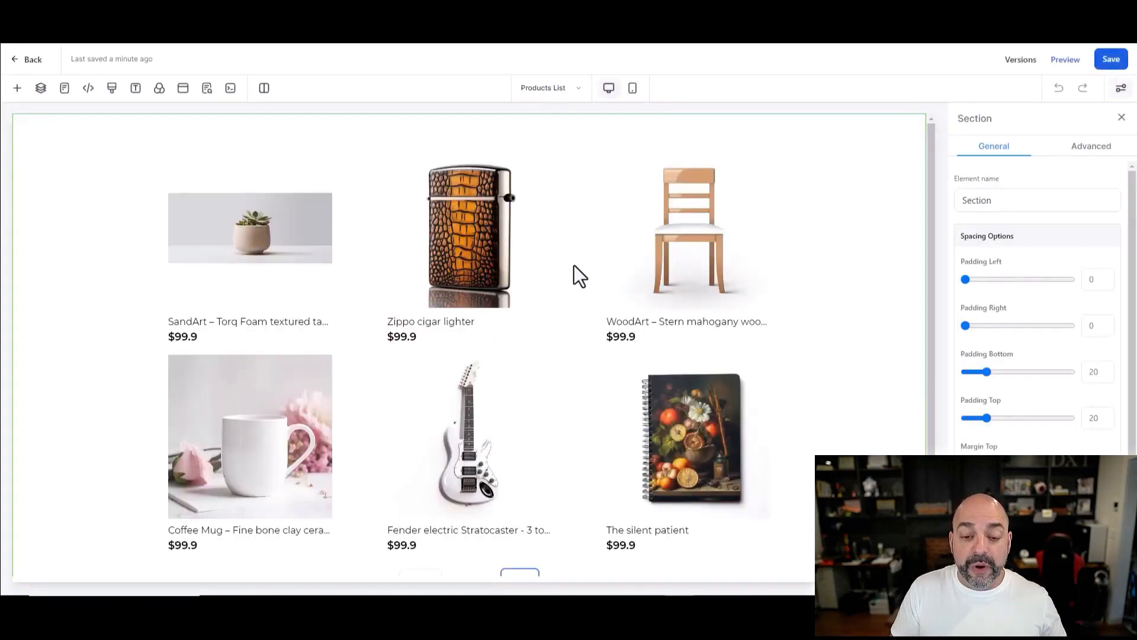
pyautogui.click(18, 63)
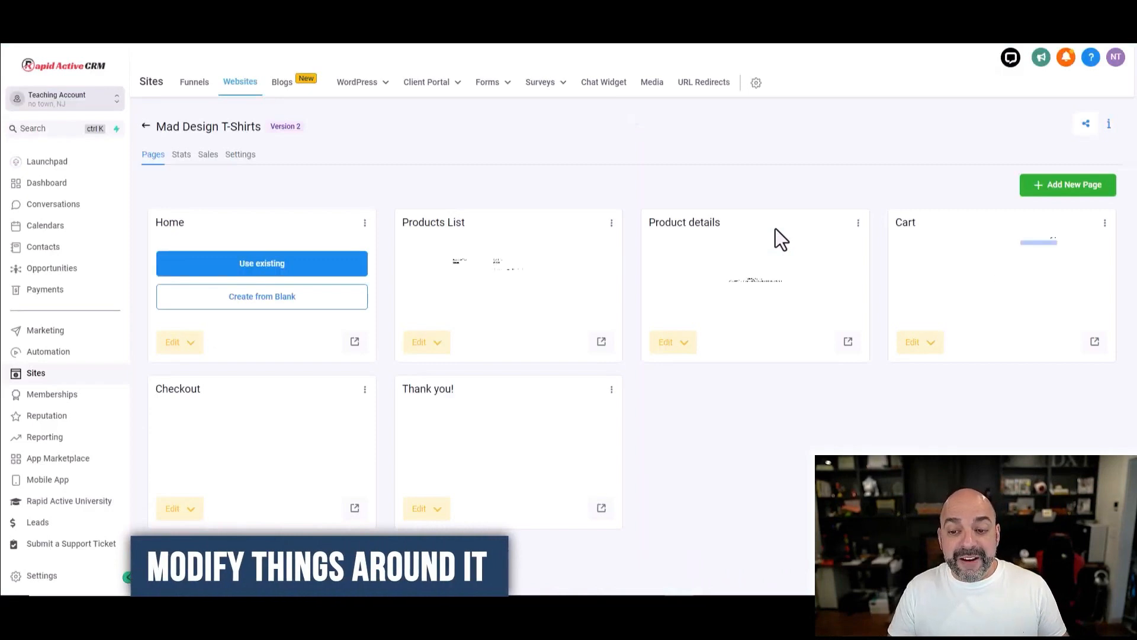
pyautogui.click(747, 276)
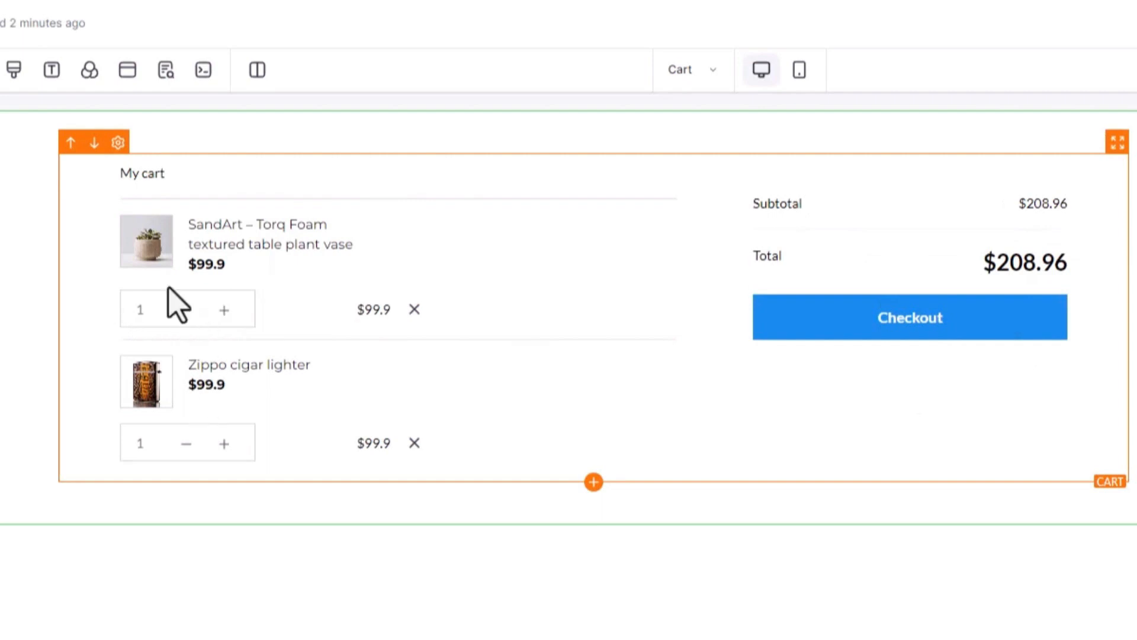
pyautogui.click(64, 228)
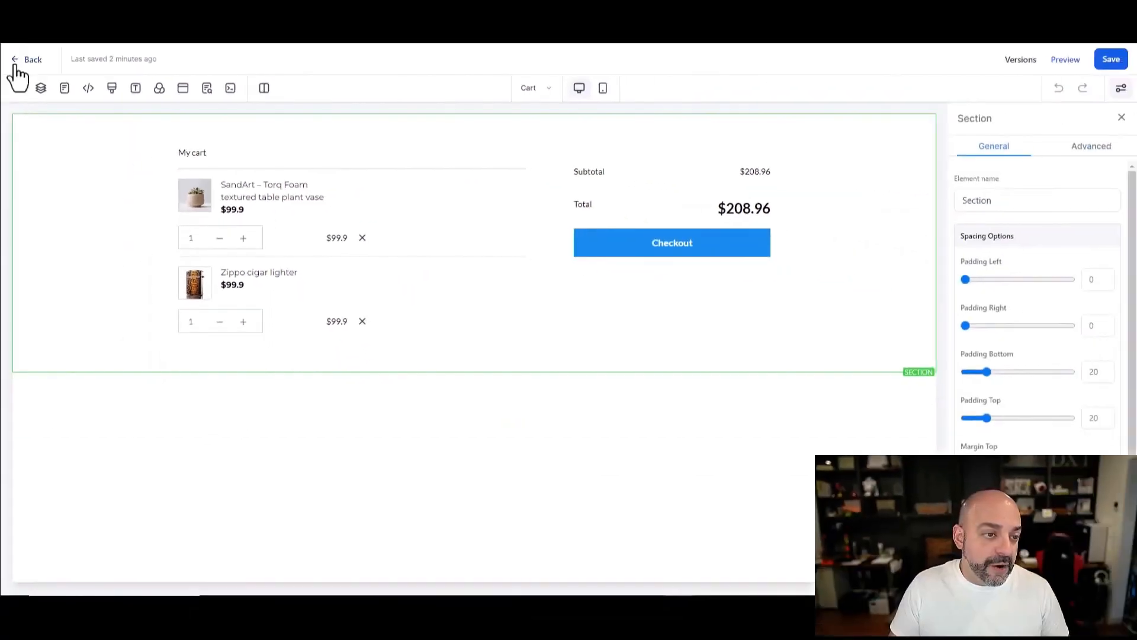
pyautogui.click(16, 65)
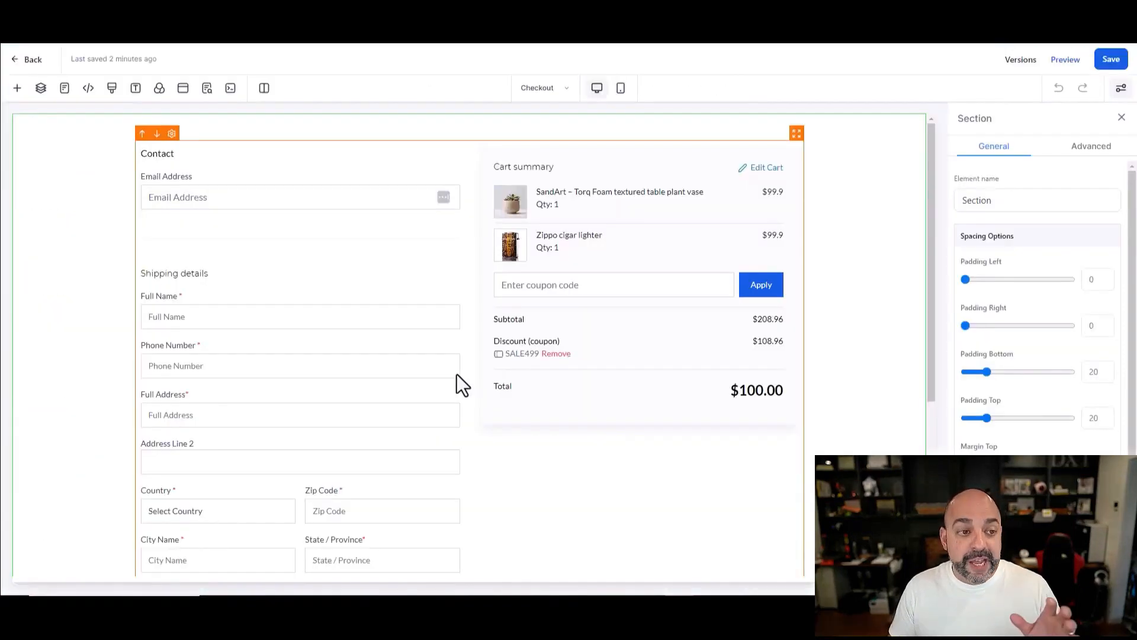
# Step: Review the Checkout and Thank you pages, then go to the Payments Invoices page
pyautogui.scroll(-1, 577, 395)
pyautogui.scroll(1, 406, 406)
pyautogui.scroll(-2, 438, 401)
pyautogui.scroll(-2, 429, 389)
pyautogui.scroll(4, 429, 390)
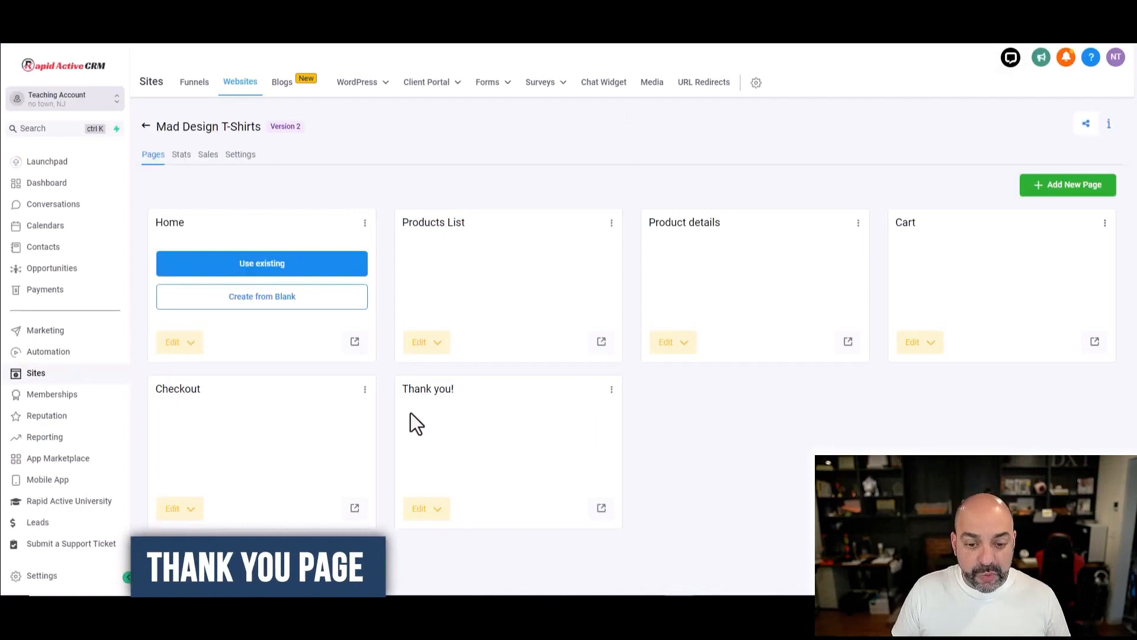
pyautogui.click(497, 442)
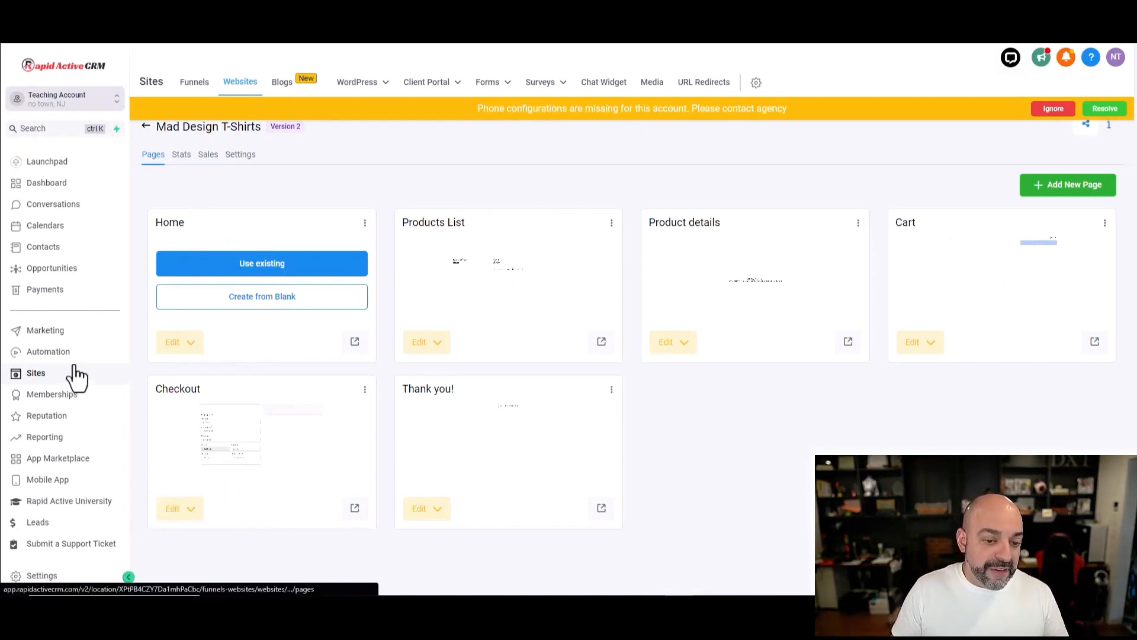
pyautogui.click(45, 291)
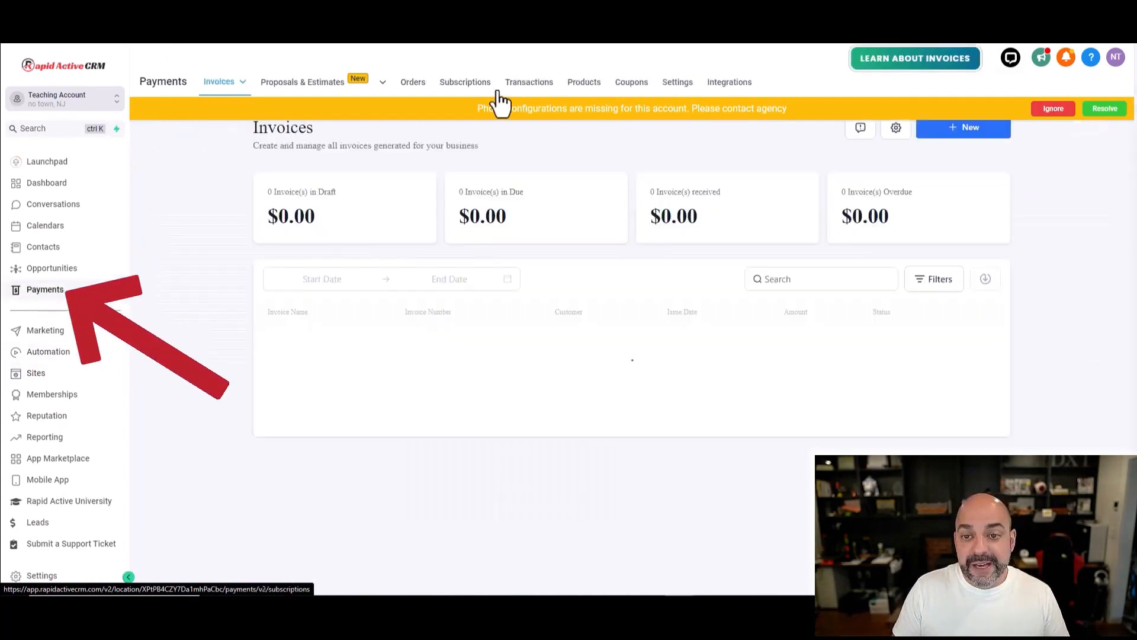
# Step: Open the Cow Shirt product and set its product type to Physical goods
pyautogui.click(585, 84)
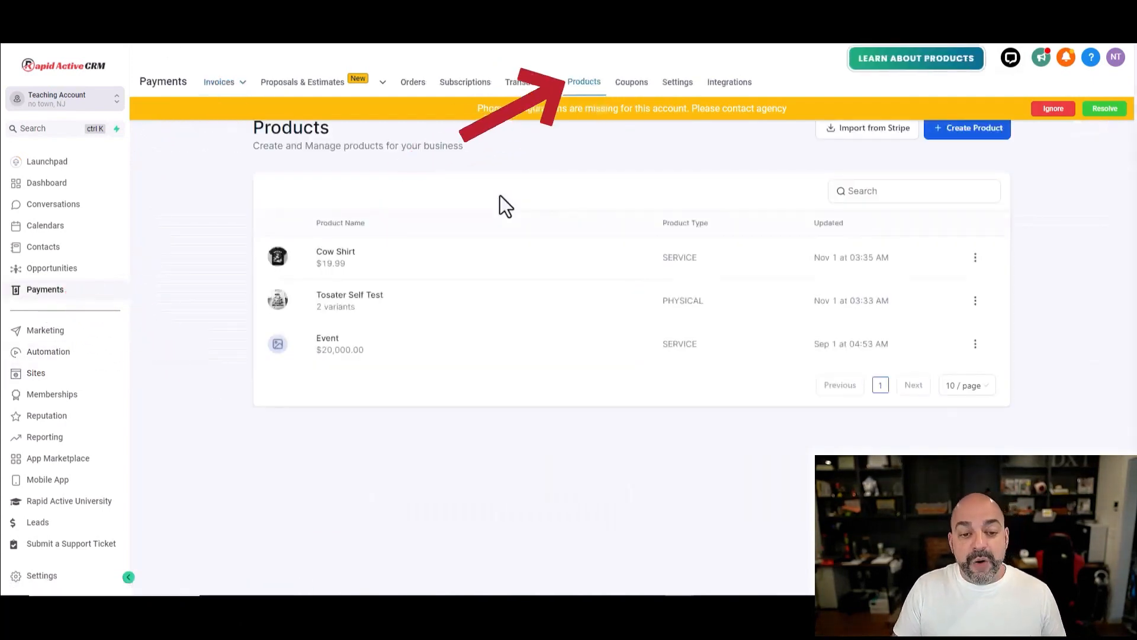
pyautogui.click(336, 253)
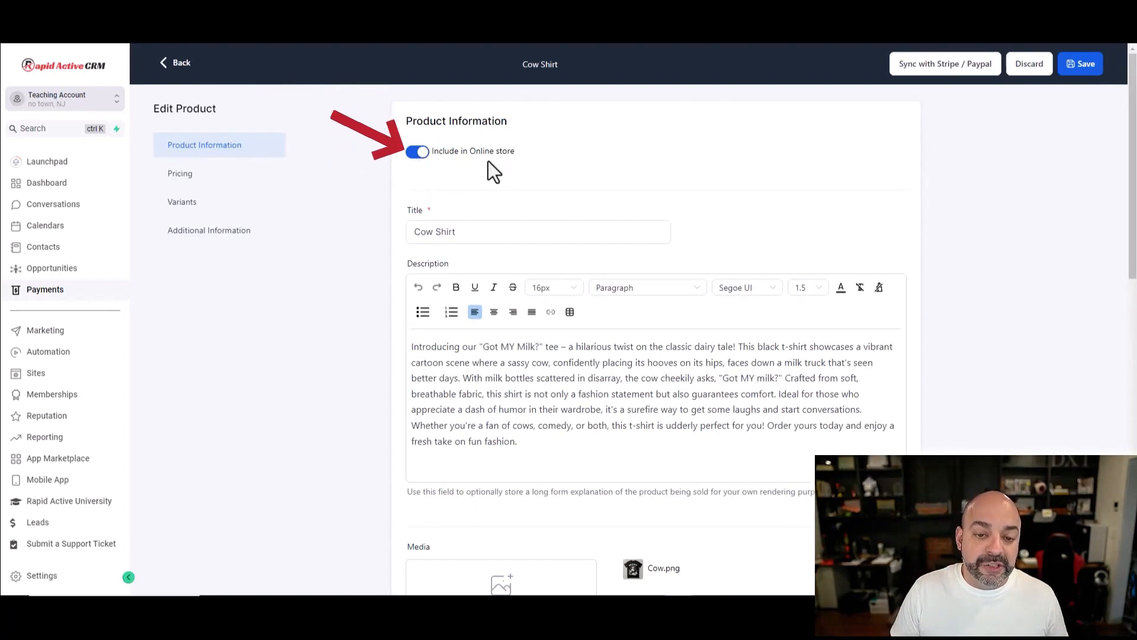
pyautogui.scroll(-2, 488, 160)
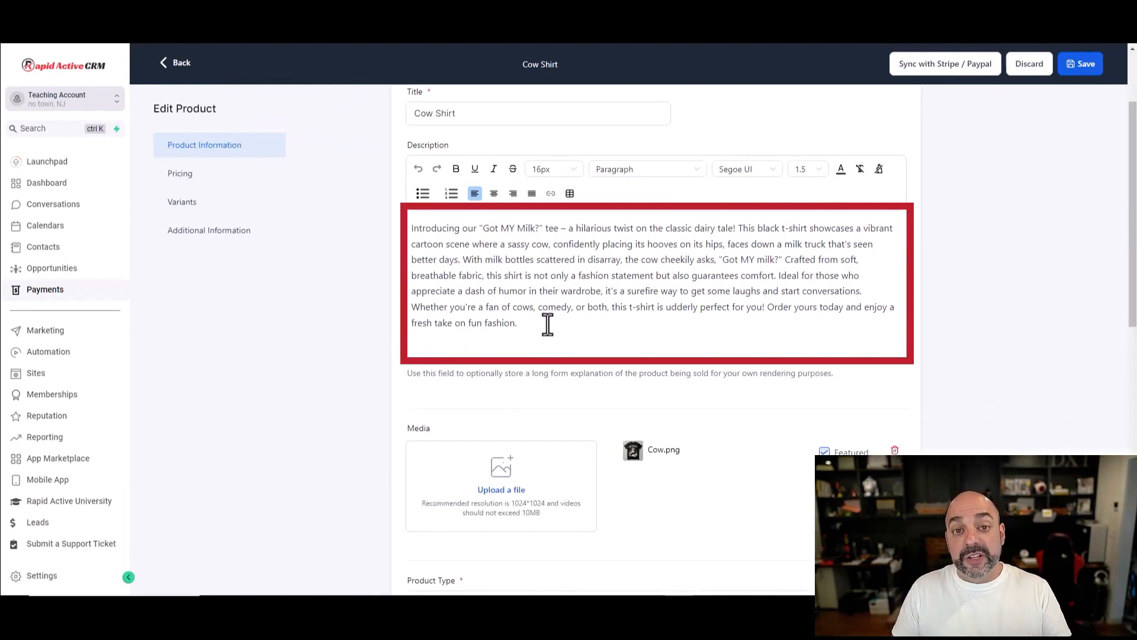
pyautogui.scroll(-2, 551, 326)
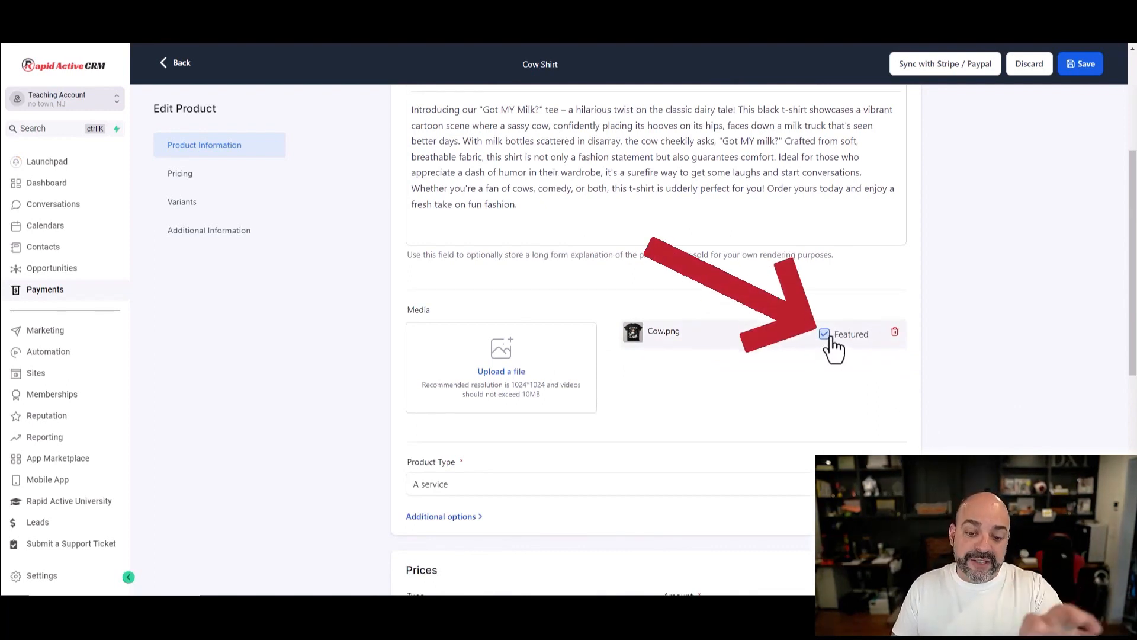
pyautogui.scroll(-3, 833, 350)
pyautogui.click(460, 347)
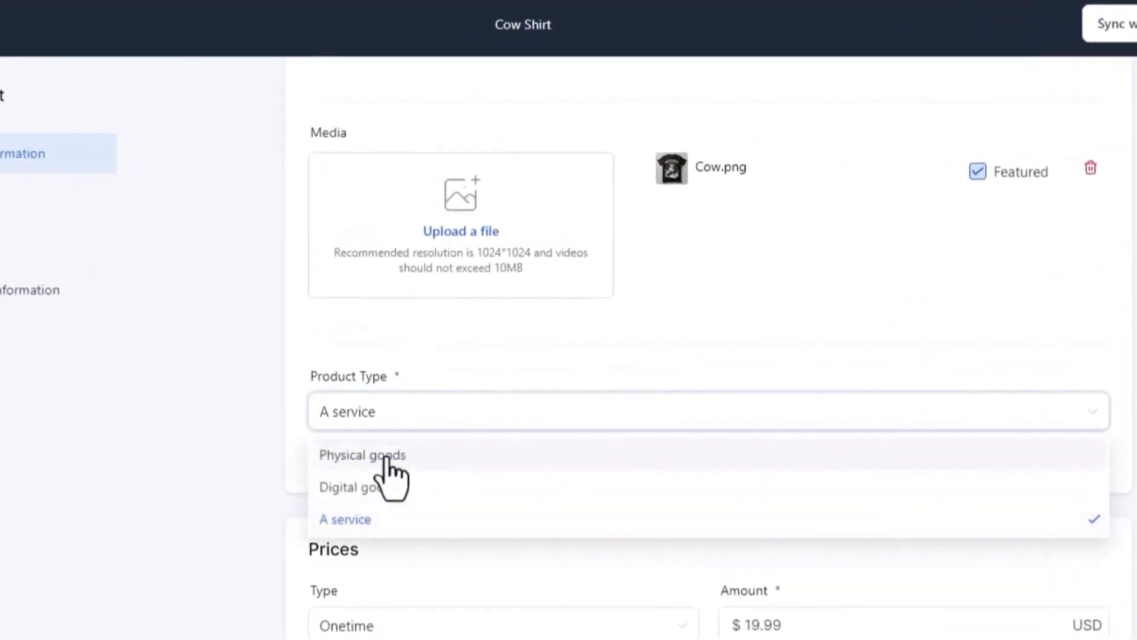
pyautogui.click(388, 459)
pyautogui.scroll(-4, 873, 343)
pyautogui.scroll(-4, 865, 372)
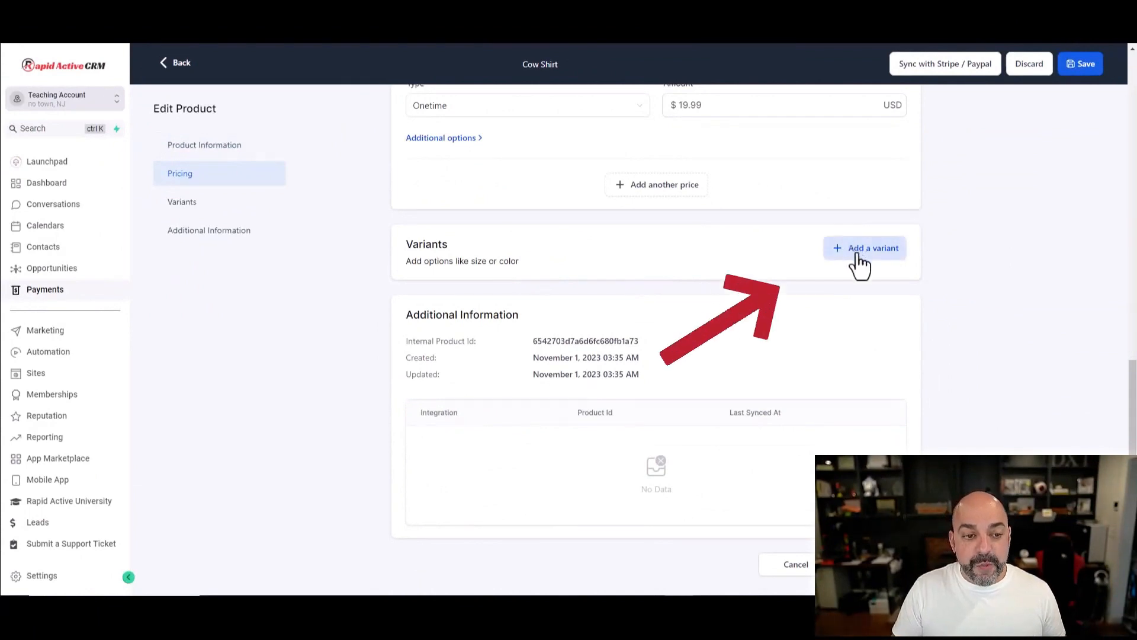
# Step: Add a Color variant option to Cow Shirt with values Black, White and Red
pyautogui.click(857, 254)
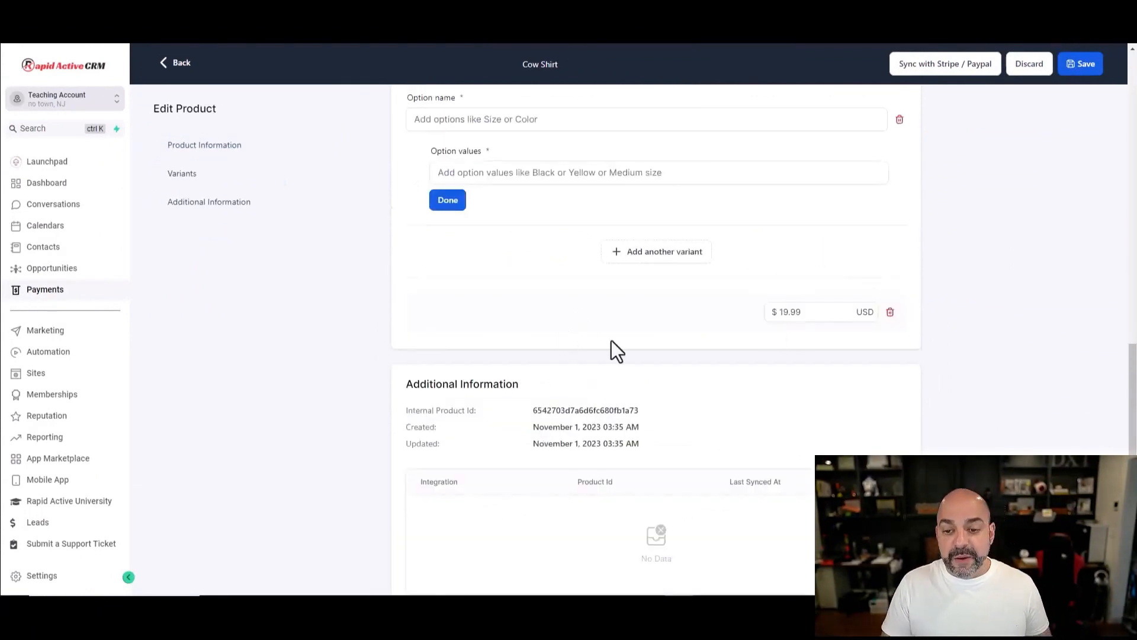
pyautogui.scroll(4, 570, 382)
pyautogui.click(494, 356)
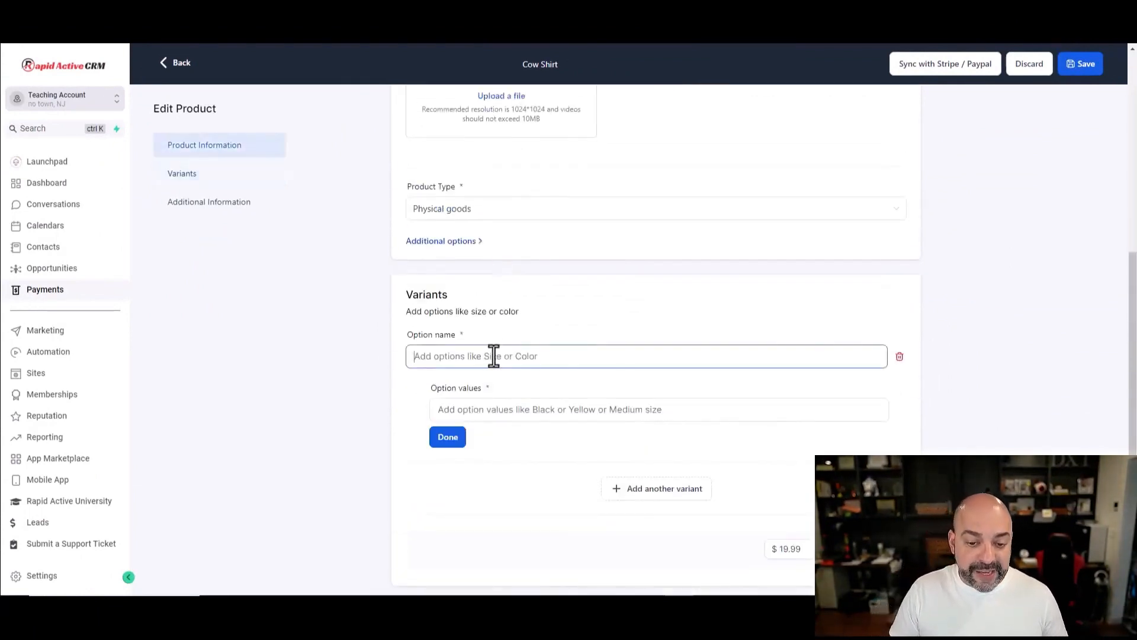
pyautogui.write('Color')
pyautogui.click(537, 414)
pyautogui.write('Black')
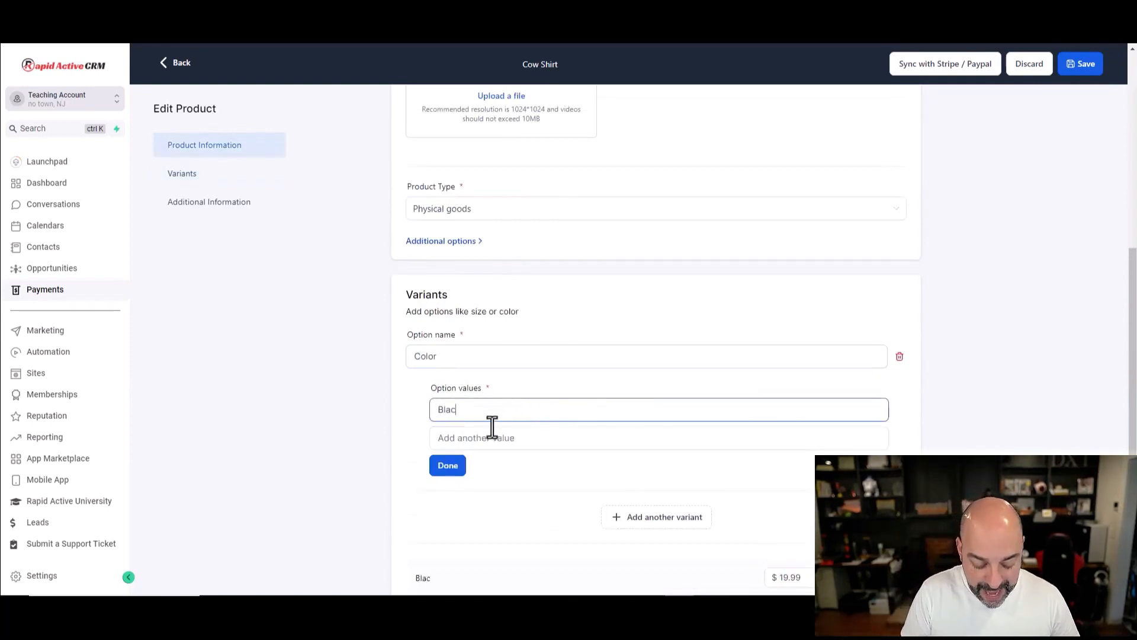
pyautogui.press('Tab')
pyautogui.write('White')
pyautogui.press('Tab')
pyautogui.write('Red')
pyautogui.click(447, 521)
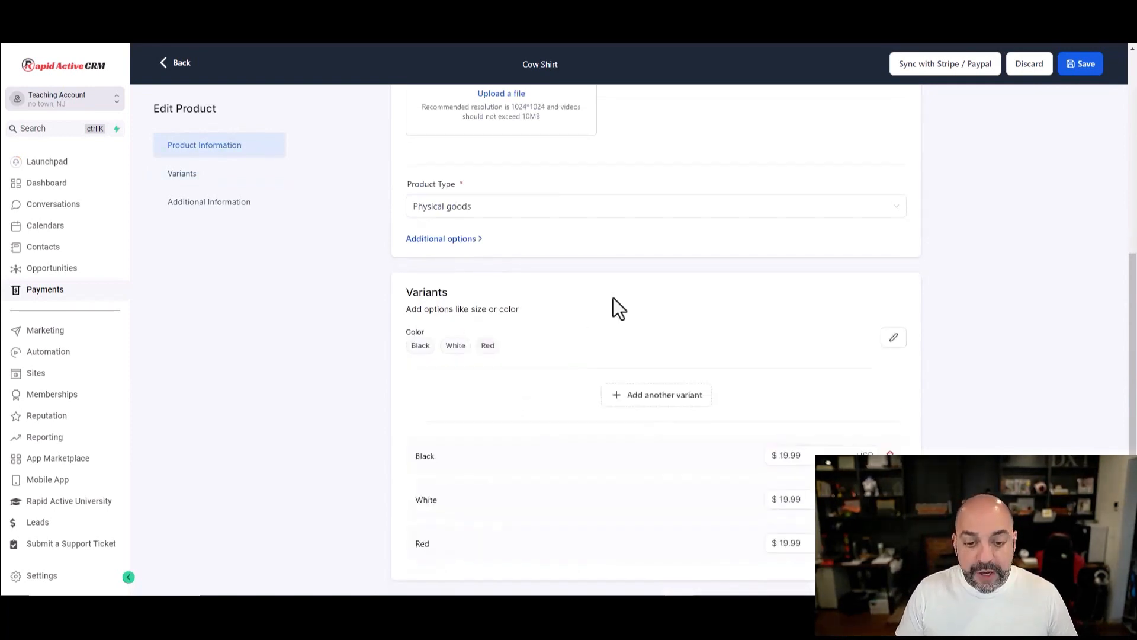
# Step: Add a Size option with values Xsmall, Small, Medium, Large and Xlarge
pyautogui.scroll(-4, 651, 266)
pyautogui.click(616, 167)
pyautogui.click(492, 176)
pyautogui.write('Size')
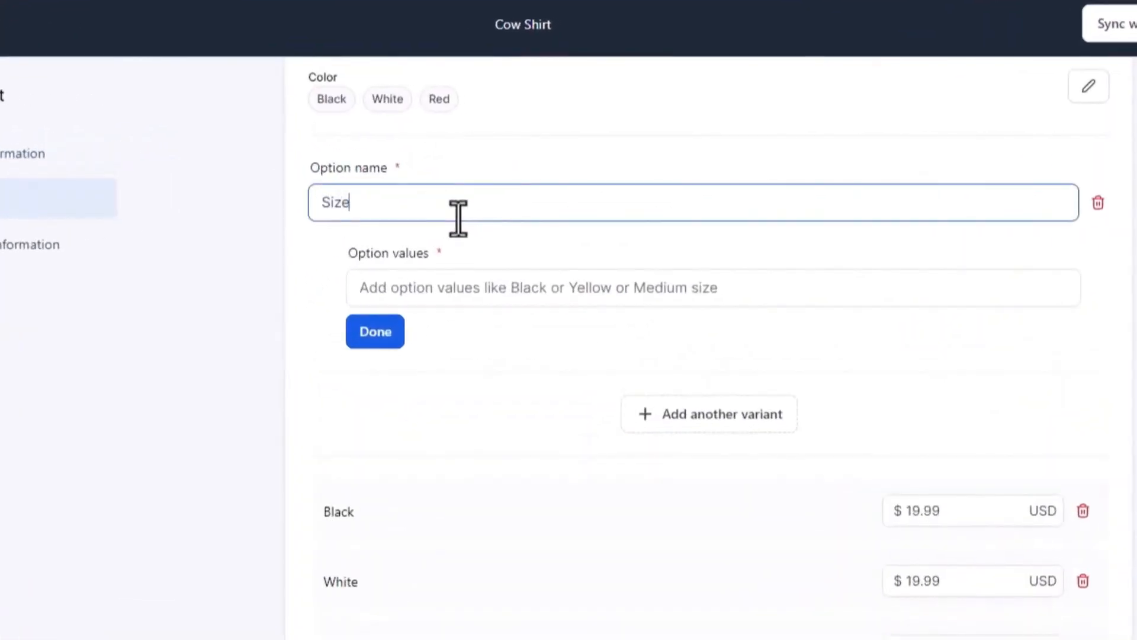
pyautogui.click(453, 278)
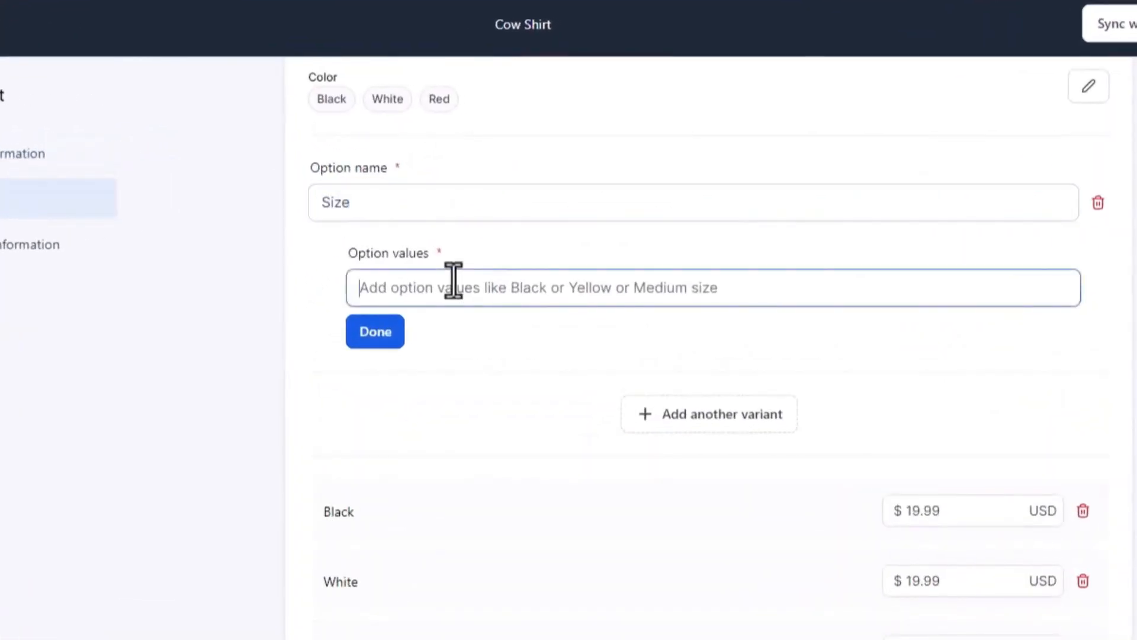
pyautogui.write('Xsmall')
pyautogui.click(375, 346)
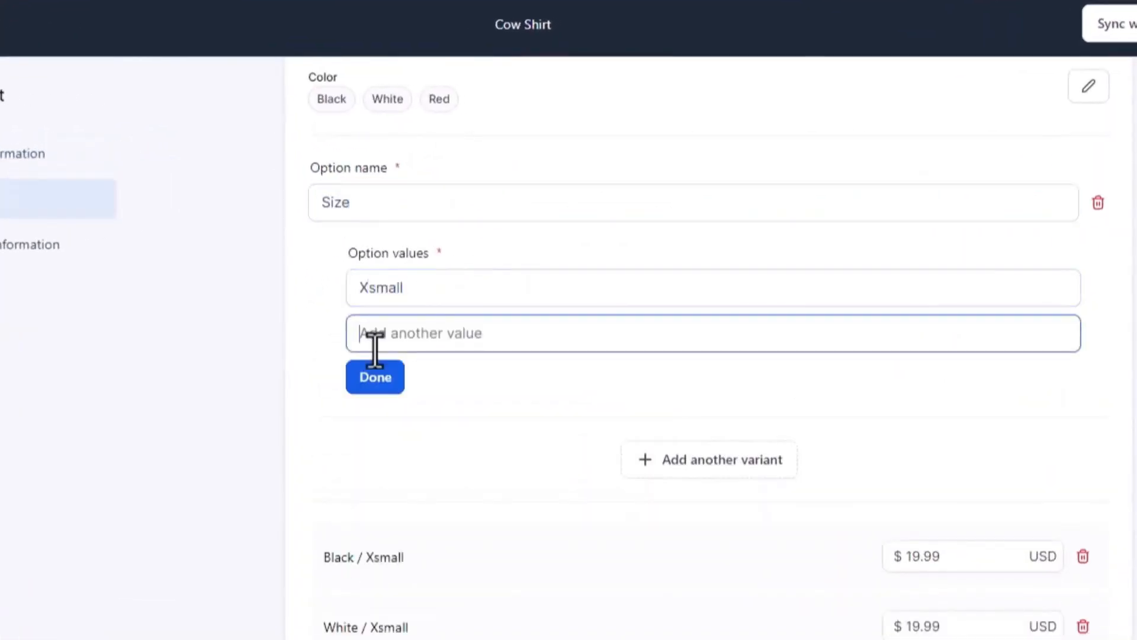
pyautogui.write('Small')
pyautogui.click(421, 384)
pyautogui.write('Medium')
pyautogui.click(437, 414)
pyautogui.write('Large')
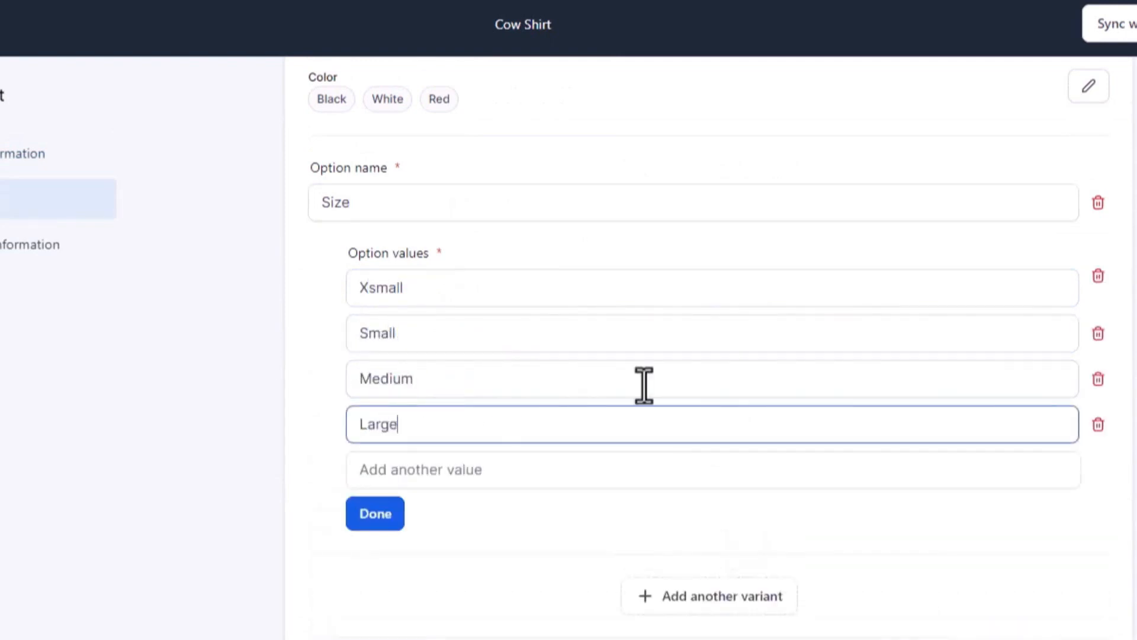
pyautogui.click(563, 454)
pyautogui.write('Xlarge')
pyautogui.click(381, 545)
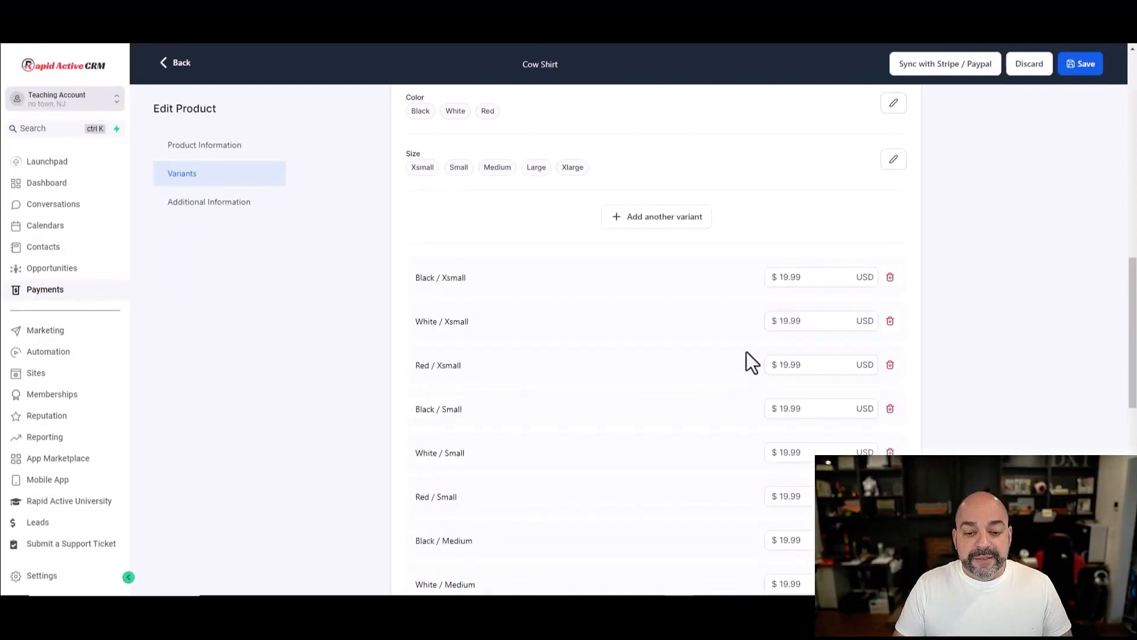
# Step: Review the fifteen generated $19.99 variants and the product's additional information section
pyautogui.scroll(-1, 632, 303)
pyautogui.scroll(-10, 544, 287)
pyautogui.scroll(11, 513, 308)
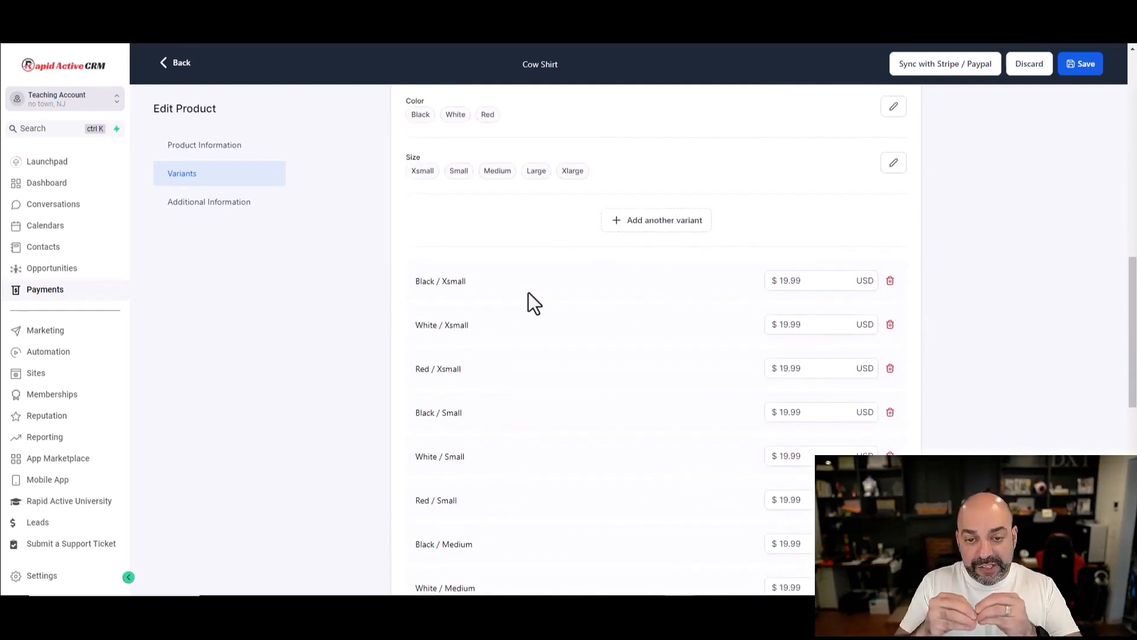
pyautogui.scroll(-8, 604, 277)
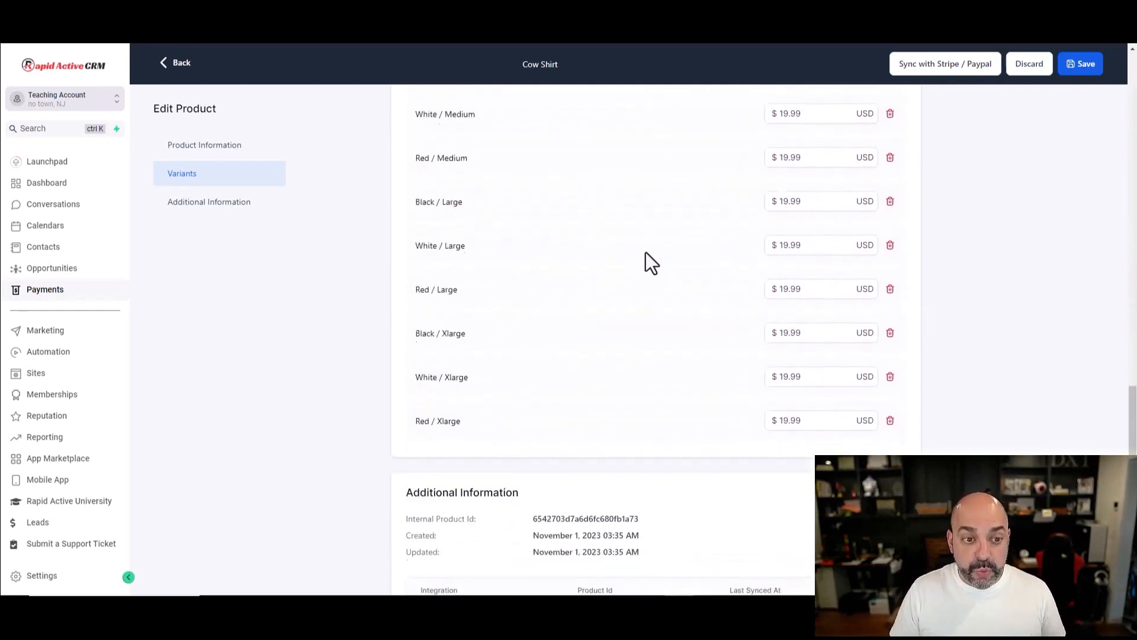
pyautogui.click(177, 203)
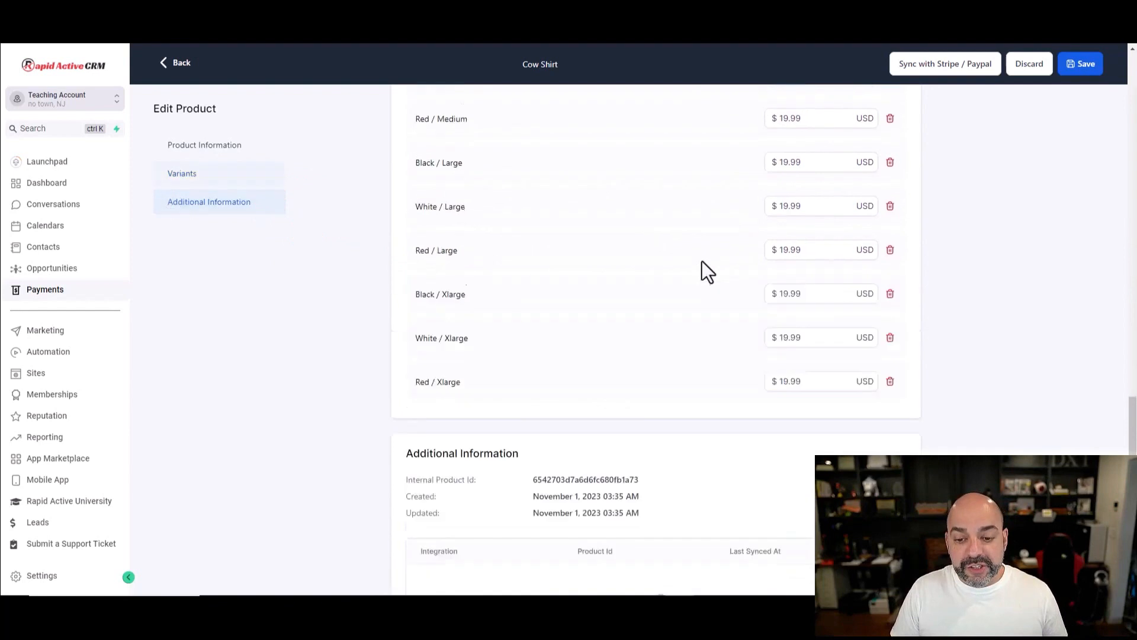
pyautogui.scroll(15, 702, 262)
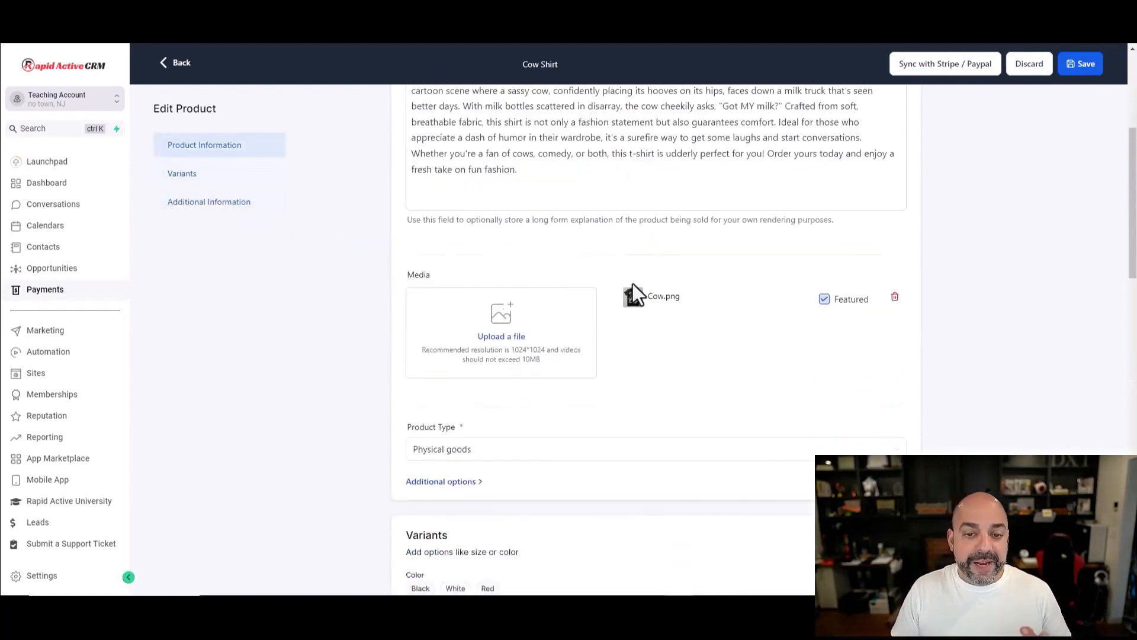
pyautogui.scroll(5, 525, 296)
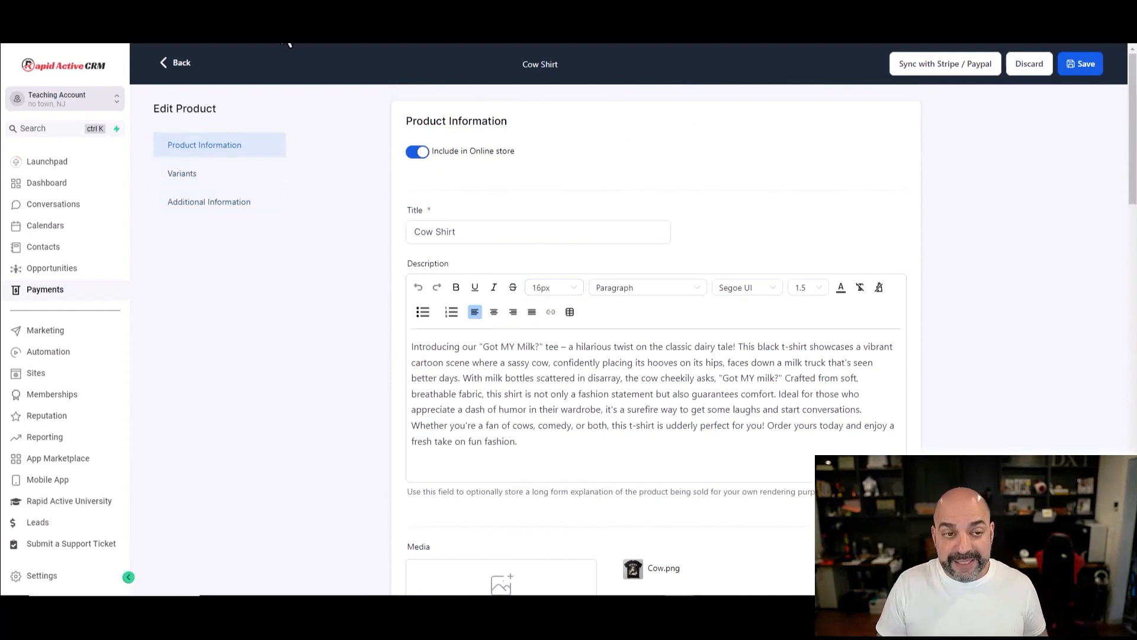
pyautogui.hotkey('ctrl', 'Tab')
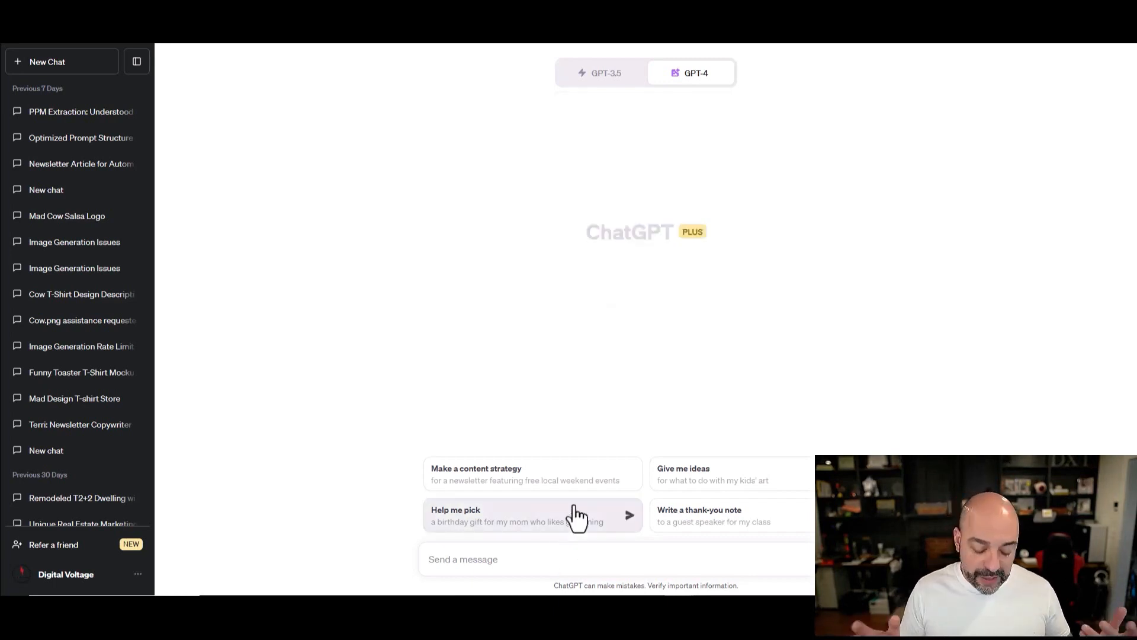
# Step: Ask ChatGPT for a t-shirt mockup of a groundhog fighting the man pulling it from its hole
pyautogui.write('Give a tshirt mockup')
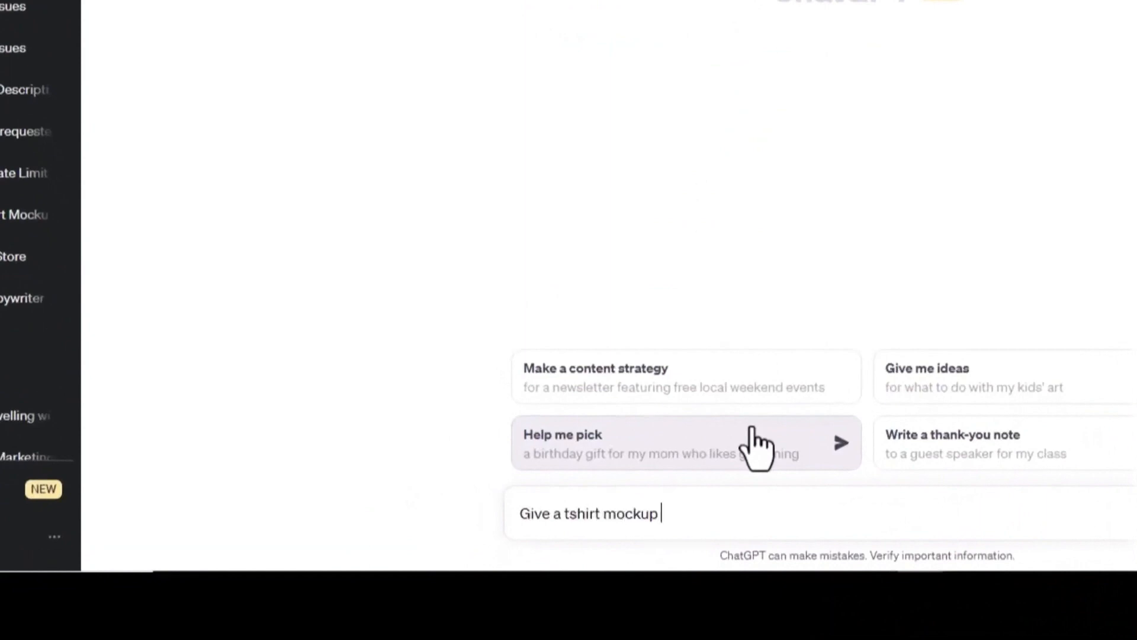
pyautogui.write(' with a Groundhound Fighting the guy pullign him ')
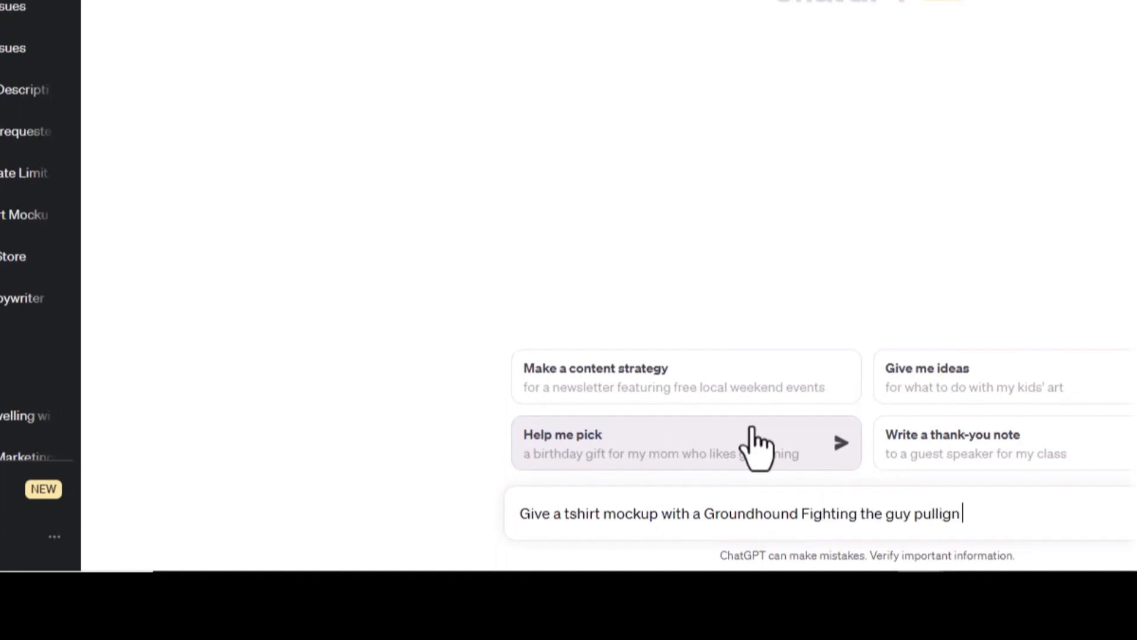
pyautogui.write('out of the hole for groundhogs day')
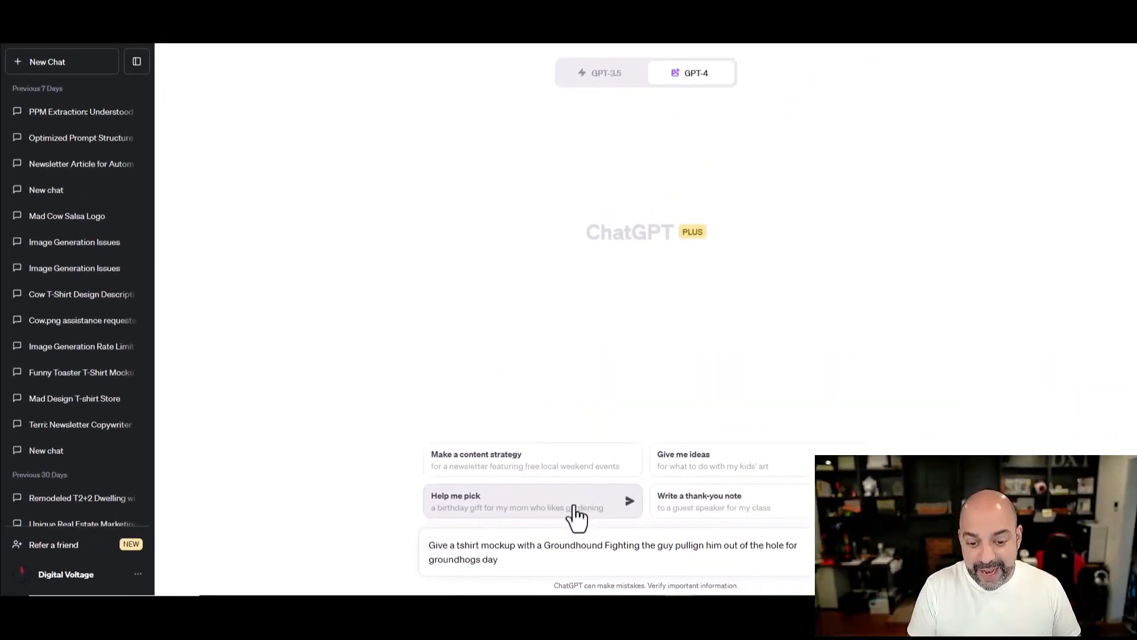
pyautogui.press('Return')
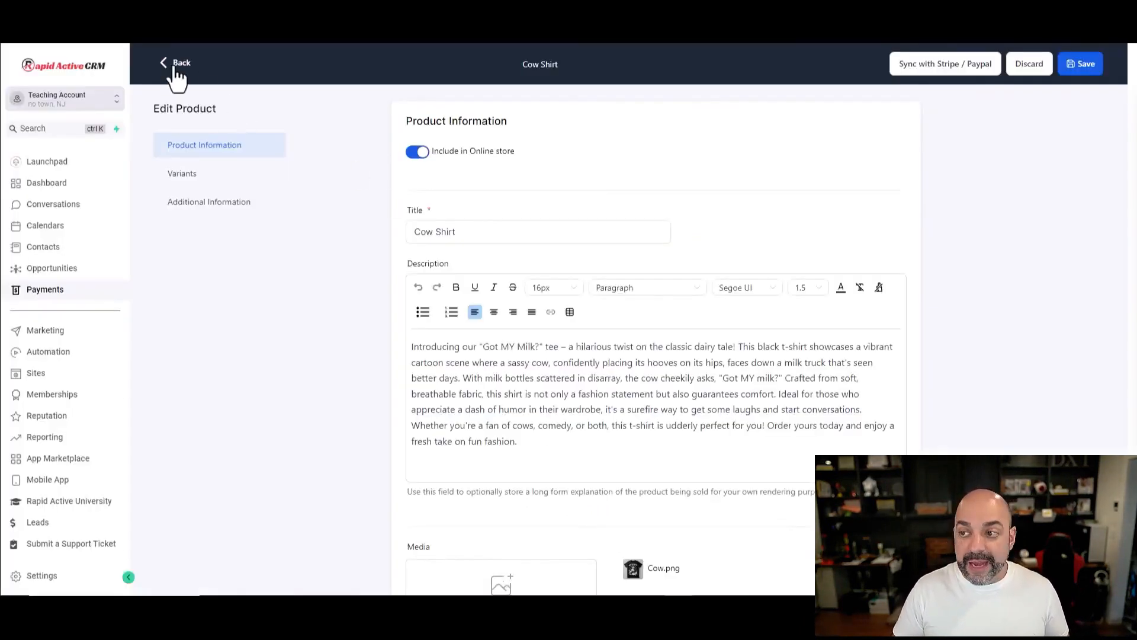
pyautogui.click(177, 66)
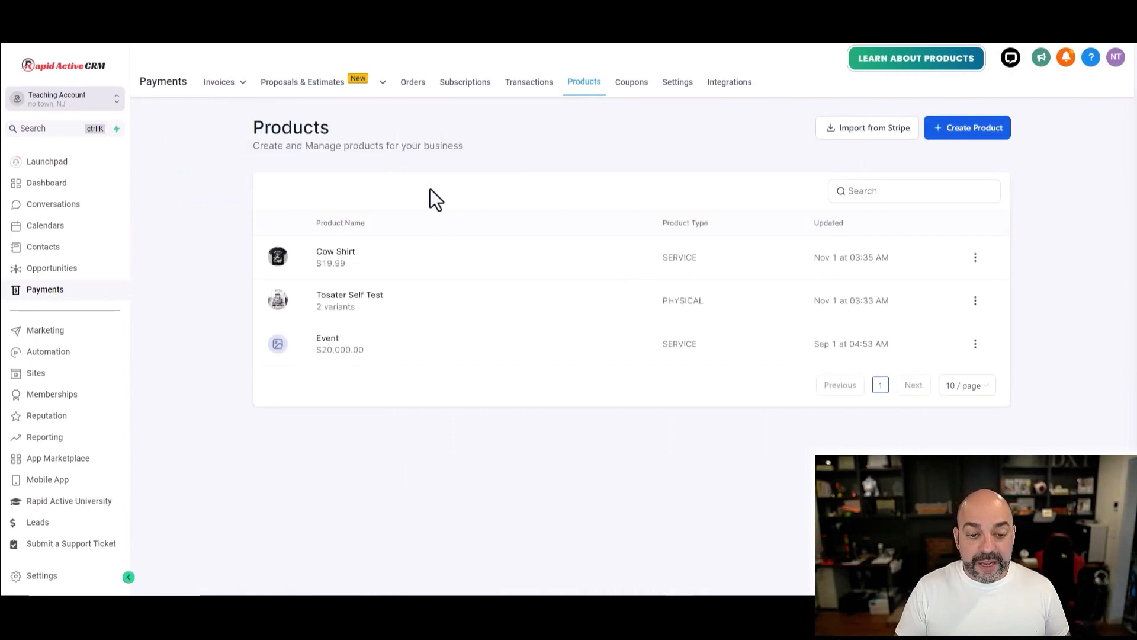
# Step: Start a new, blank product from the Payments Products list
pyautogui.click(970, 131)
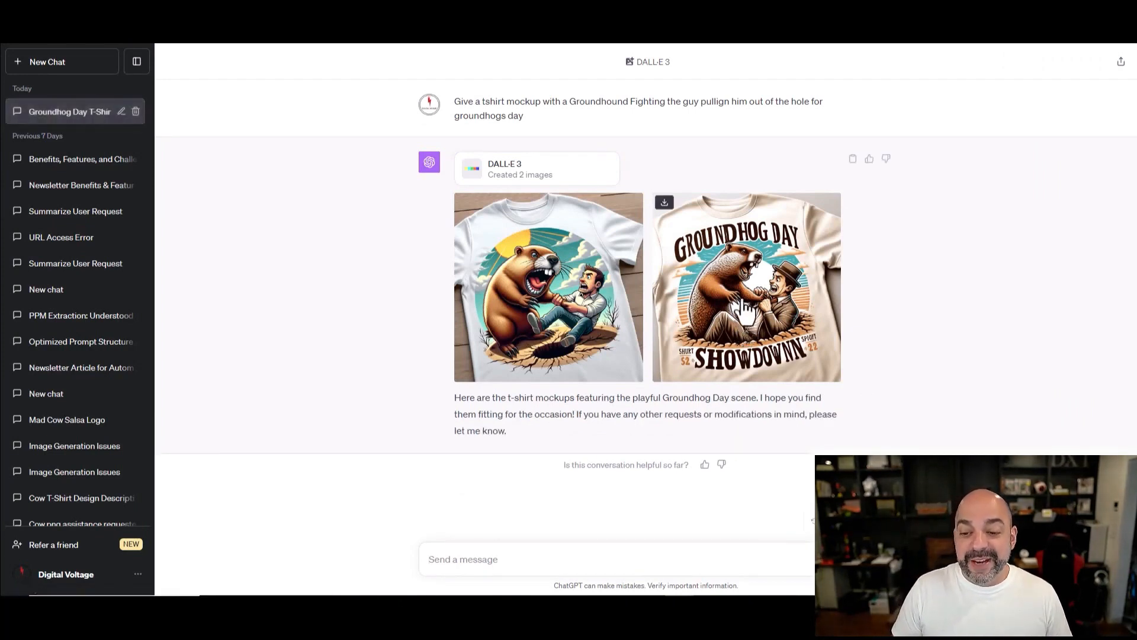
# Step: Download the second 'Groundhog Day Showdown' mockup image and save it as 'Groundhog'
pyautogui.click(743, 302)
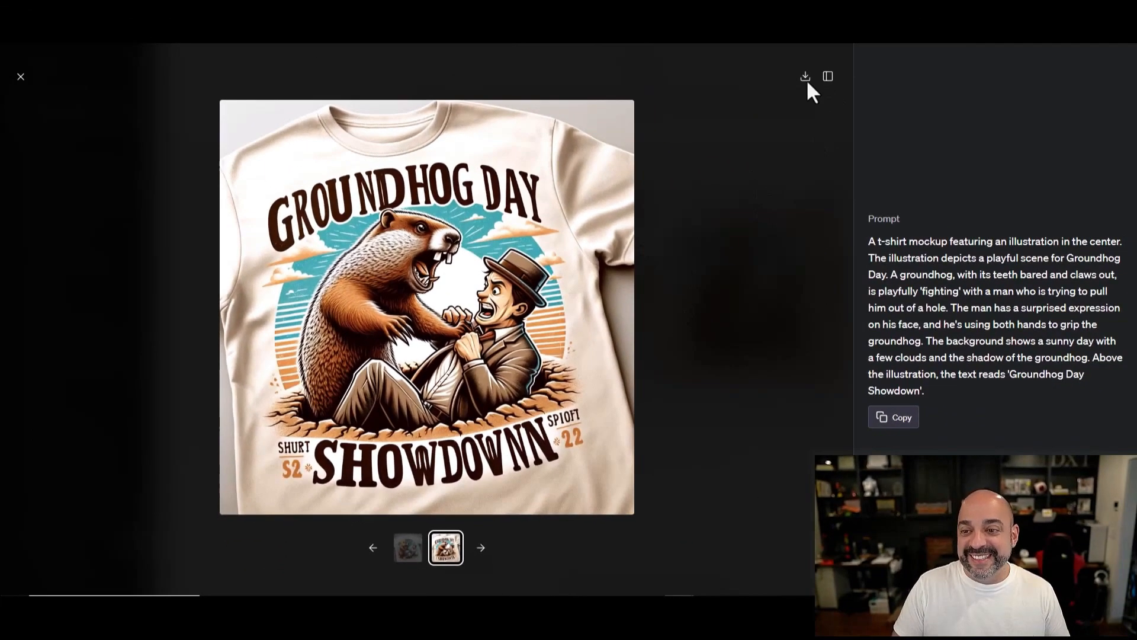
pyautogui.click(806, 77)
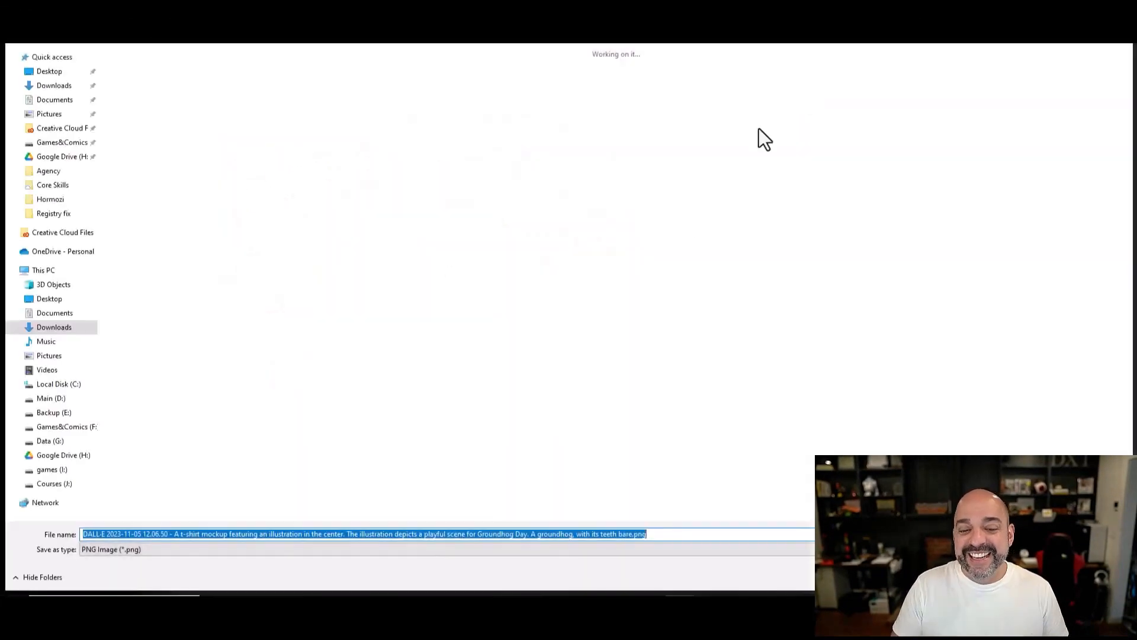
pyautogui.write('Groundhog')
pyautogui.press('Return')
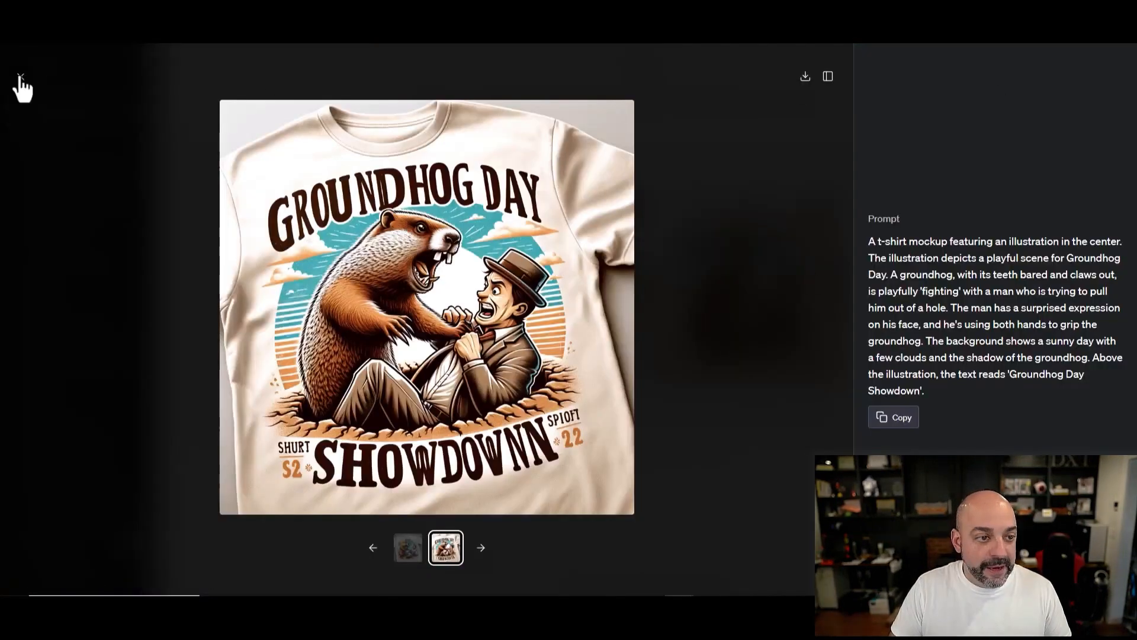
# Step: Ask ChatGPT to write a t-shirt description for mockup option #2
pyautogui.click(16, 80)
pyautogui.click(578, 548)
pyautogui.write('Write a t')
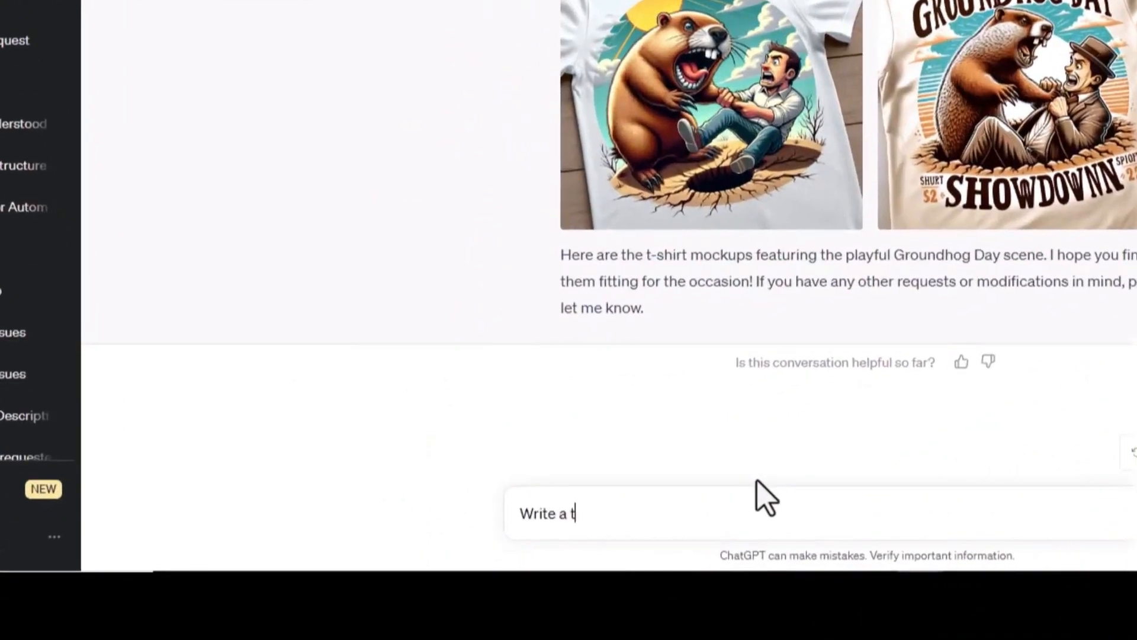
pyautogui.write('-hirt decription for option #2')
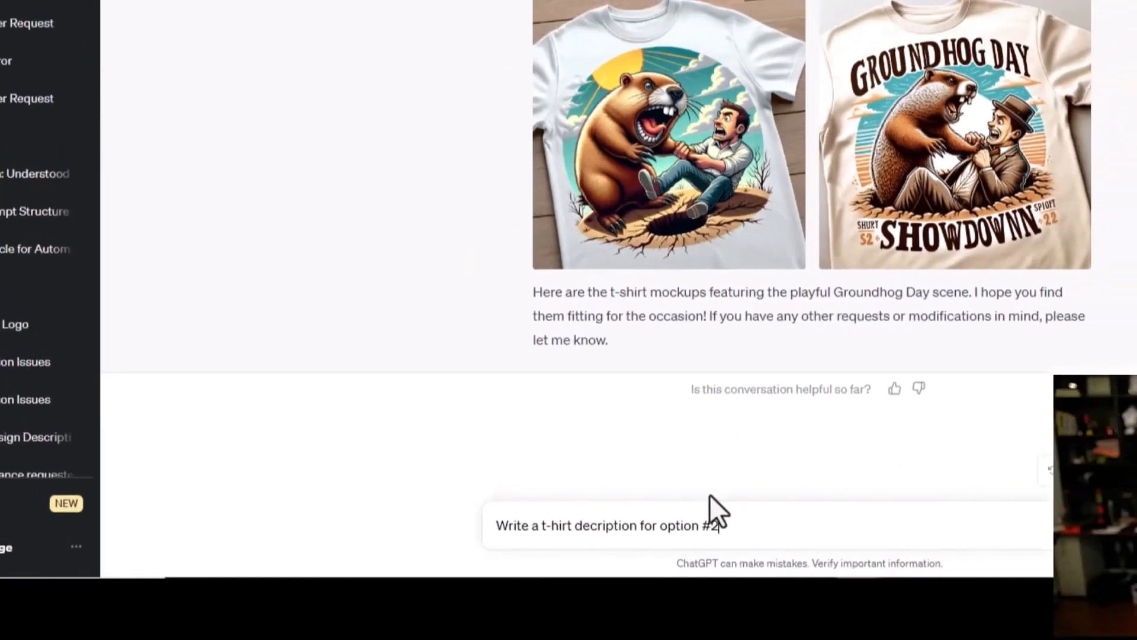
pyautogui.press('Return')
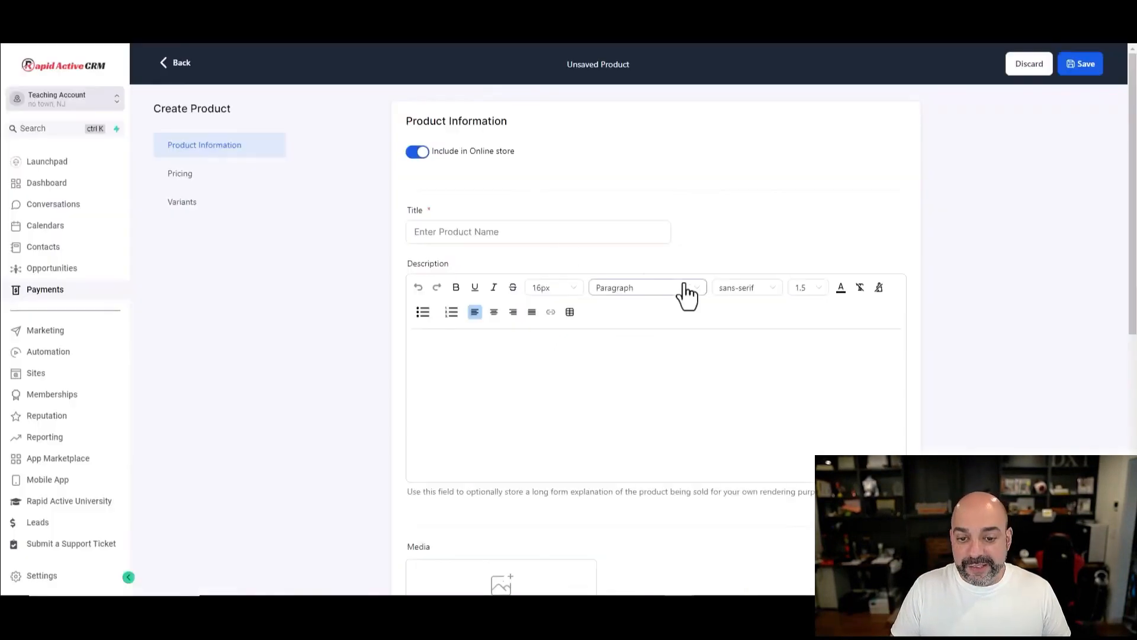
# Step: Title the new product 'Groundhog Day' and paste ChatGPT's description into its Description
pyautogui.click(475, 228)
pyautogui.write('GHoundhog Day')
pyautogui.click(414, 343)
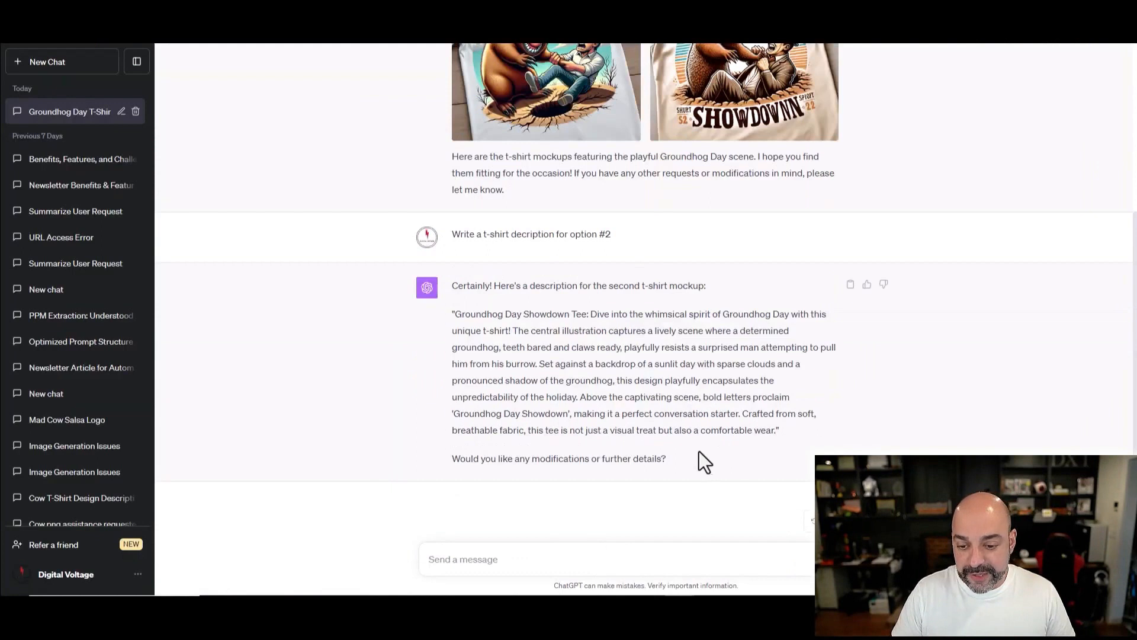
pyautogui.moveTo(781, 433); pyautogui.dragTo(447, 317)
pyautogui.click(484, 323)
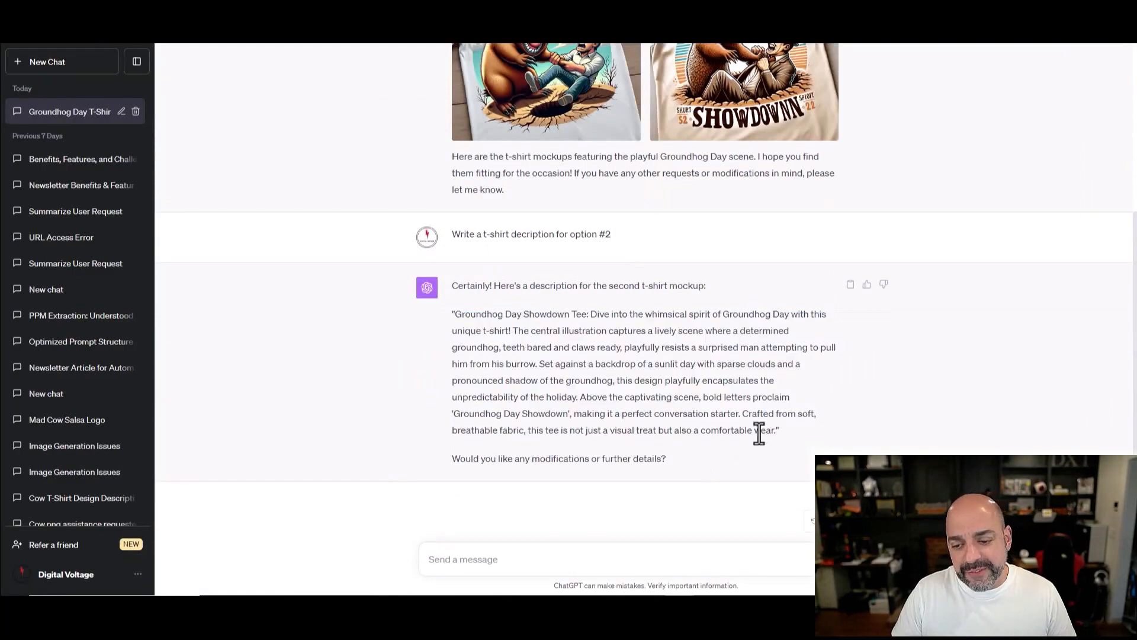
pyautogui.moveTo(774, 430); pyautogui.dragTo(450, 314)
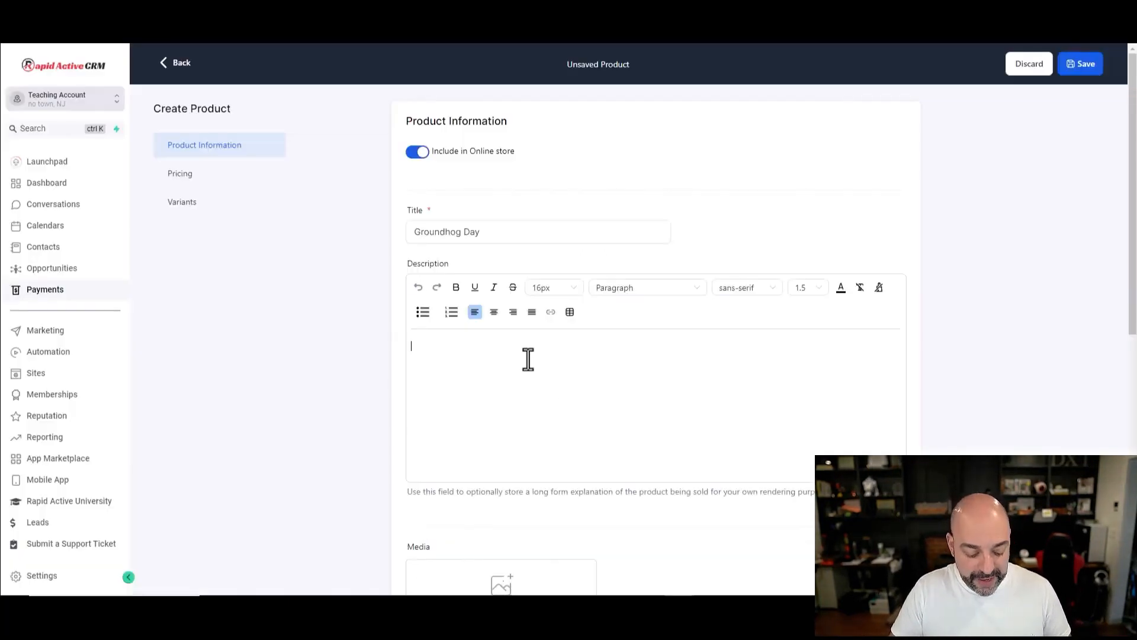
pyautogui.hotkey('ctrl', 'v')
pyautogui.scroll(-5, 546, 383)
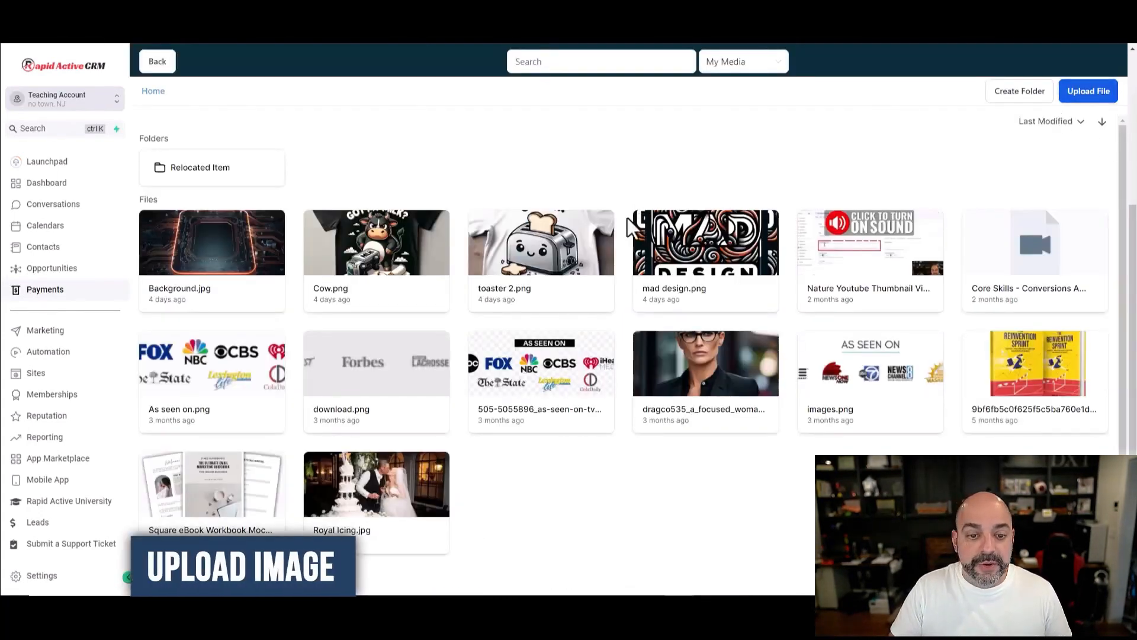
# Step: Upload Groundhog.png and add it as the product's media image
pyautogui.click(1082, 100)
pyautogui.doubleClick(140, 95)
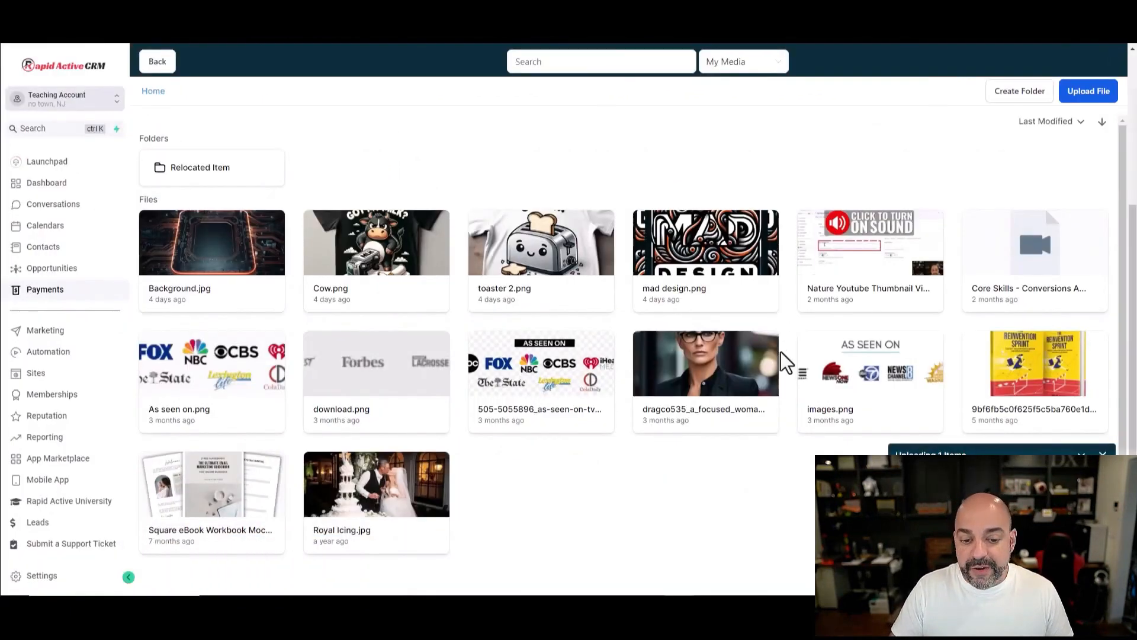
pyautogui.click(221, 266)
# Step: Make the product a Physical goods item priced at $19.99 and begin adding a variant option
pyautogui.scroll(-3, 681, 303)
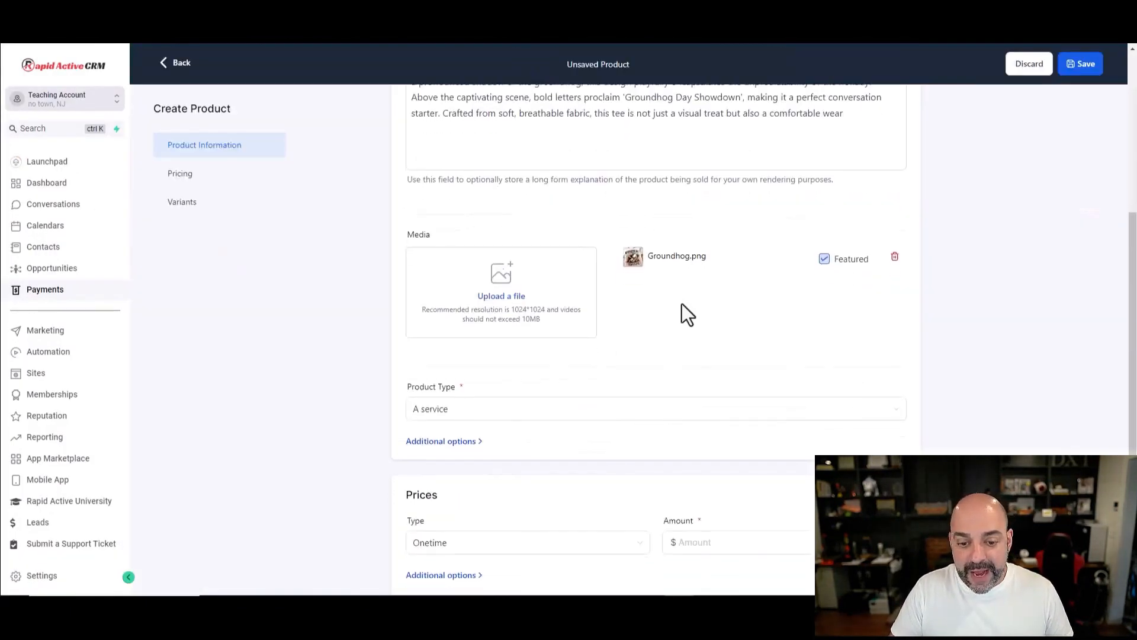
pyautogui.click(498, 308)
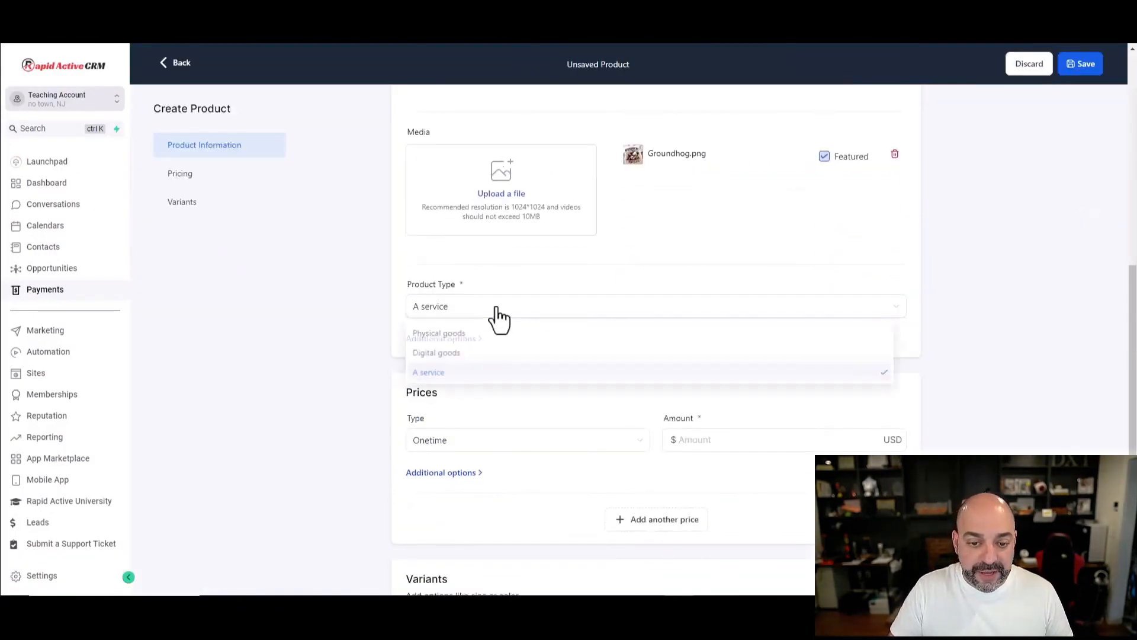
pyautogui.click(464, 332)
pyautogui.scroll(-2, 552, 388)
pyautogui.click(744, 361)
pyautogui.write('19.99')
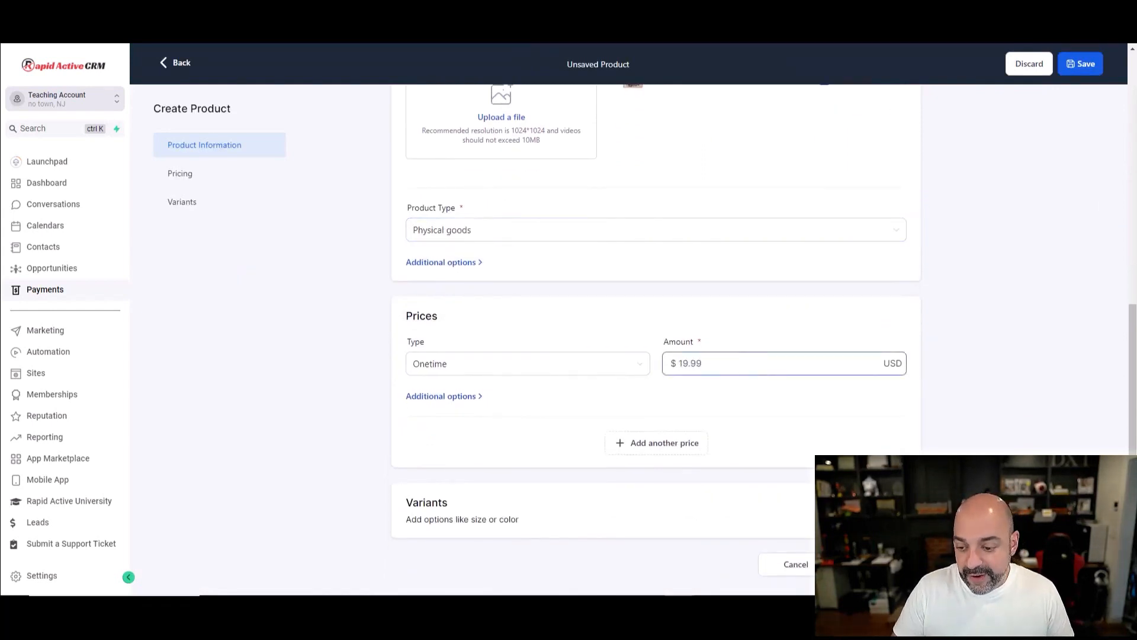
pyautogui.click(883, 511)
# Step: Add a Color variant option with the values Red, Black and Blue
pyautogui.click(491, 377)
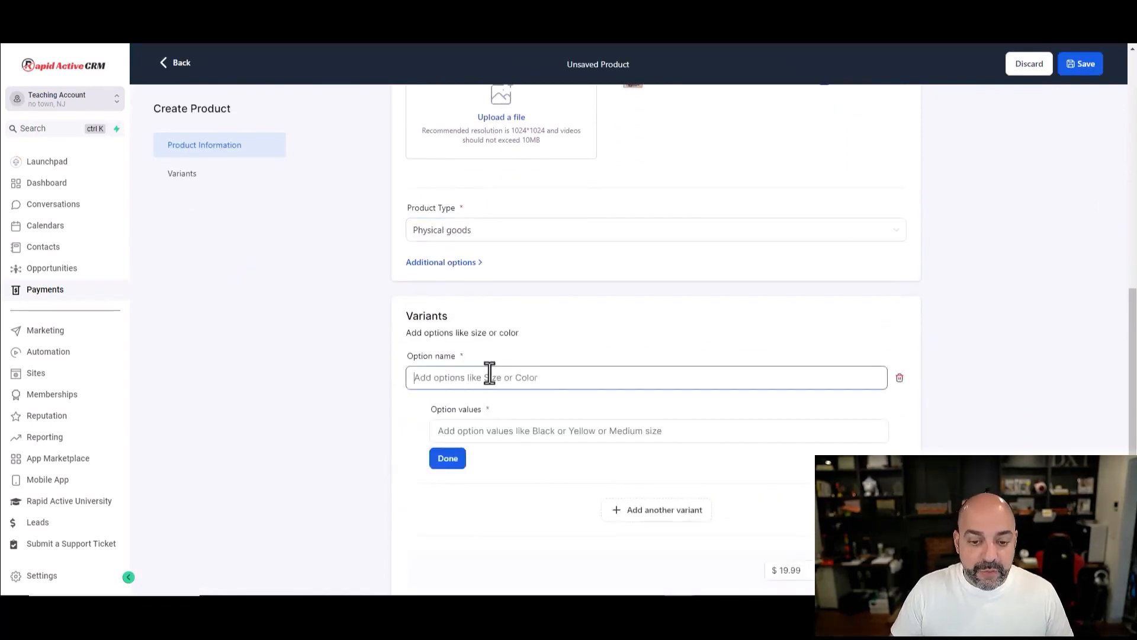
pyautogui.write('Color')
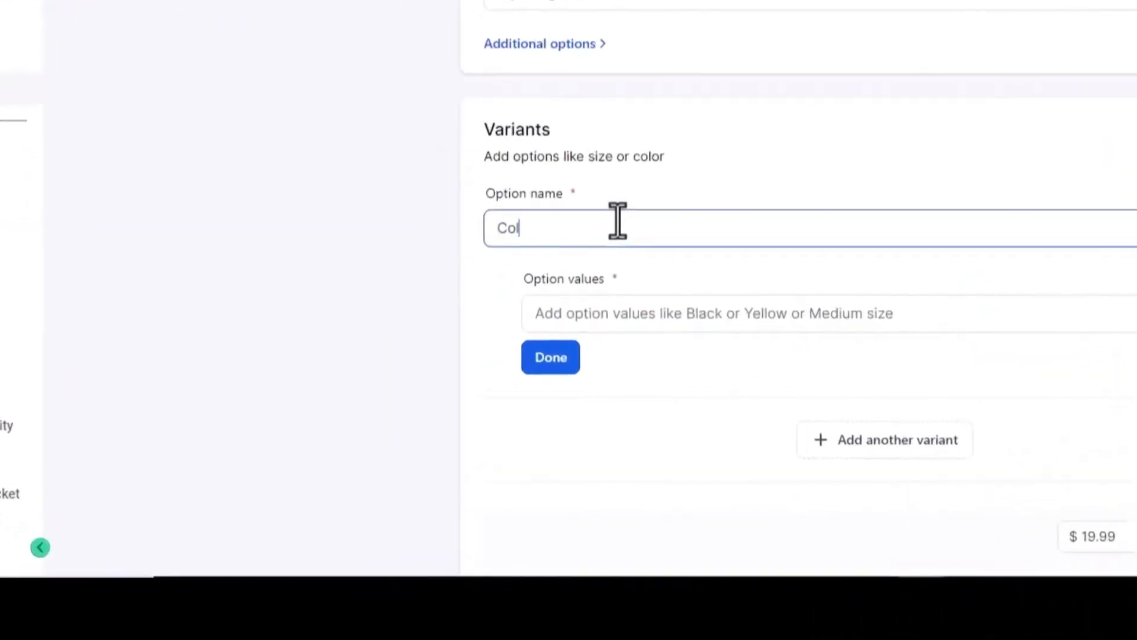
pyautogui.scroll(2, 627, 284)
pyautogui.click(635, 403)
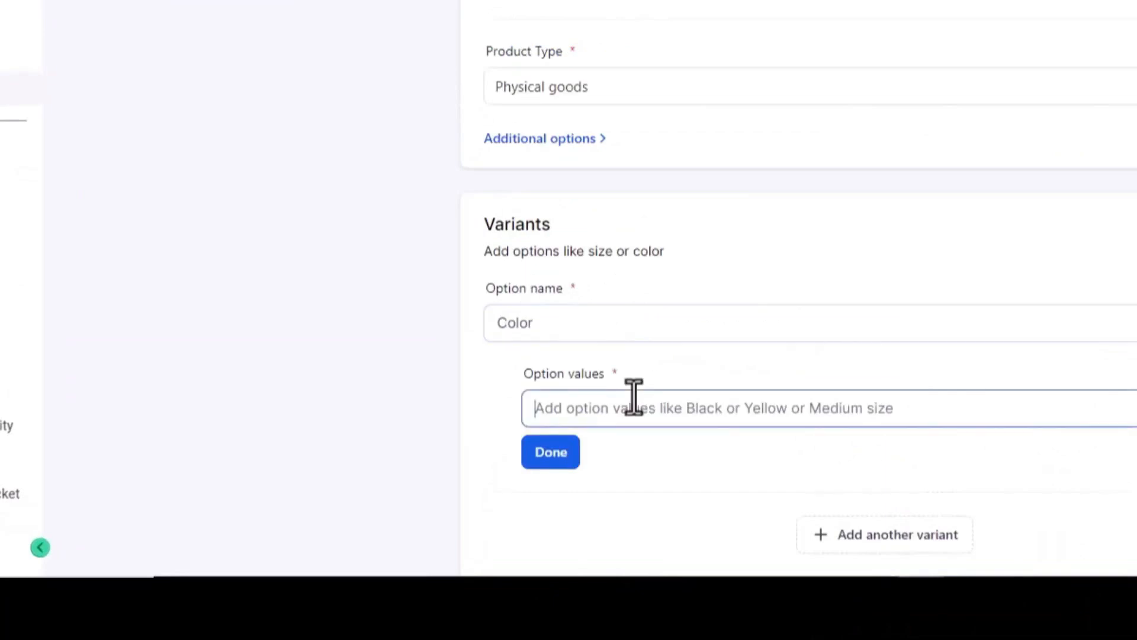
pyautogui.write('red')
pyautogui.click(567, 455)
pyautogui.write('Black')
pyautogui.click(615, 498)
pyautogui.write('B')
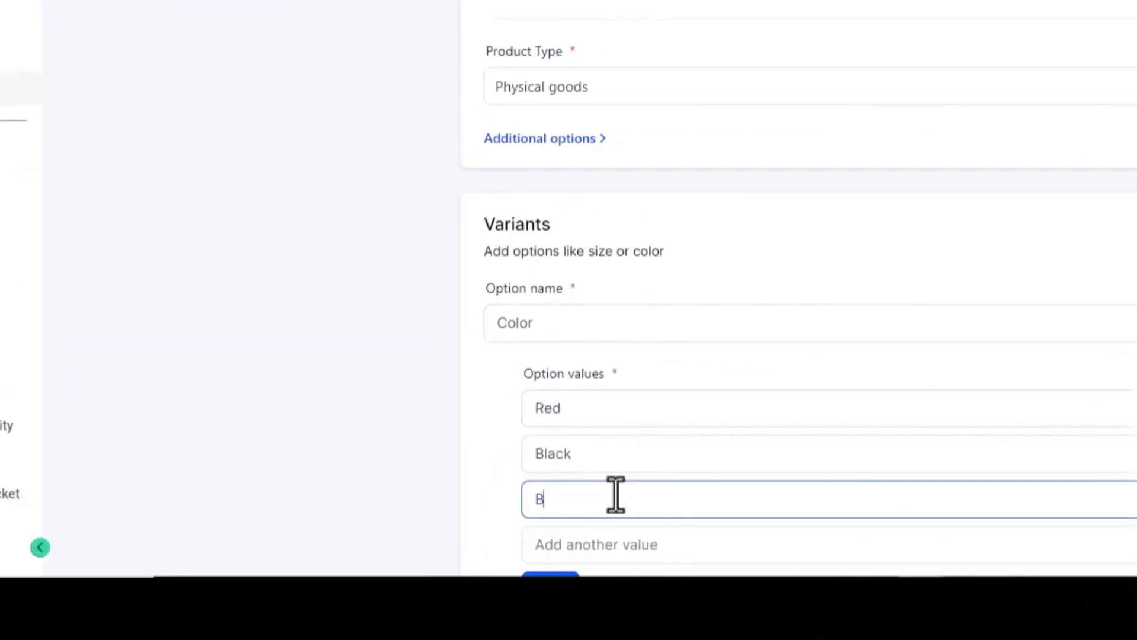
pyautogui.write('lue')
pyautogui.click(550, 574)
# Step: Add a Size option with Xsmall, Medium, Large and Xlarge, then save the product
pyautogui.click(638, 361)
pyautogui.click(468, 368)
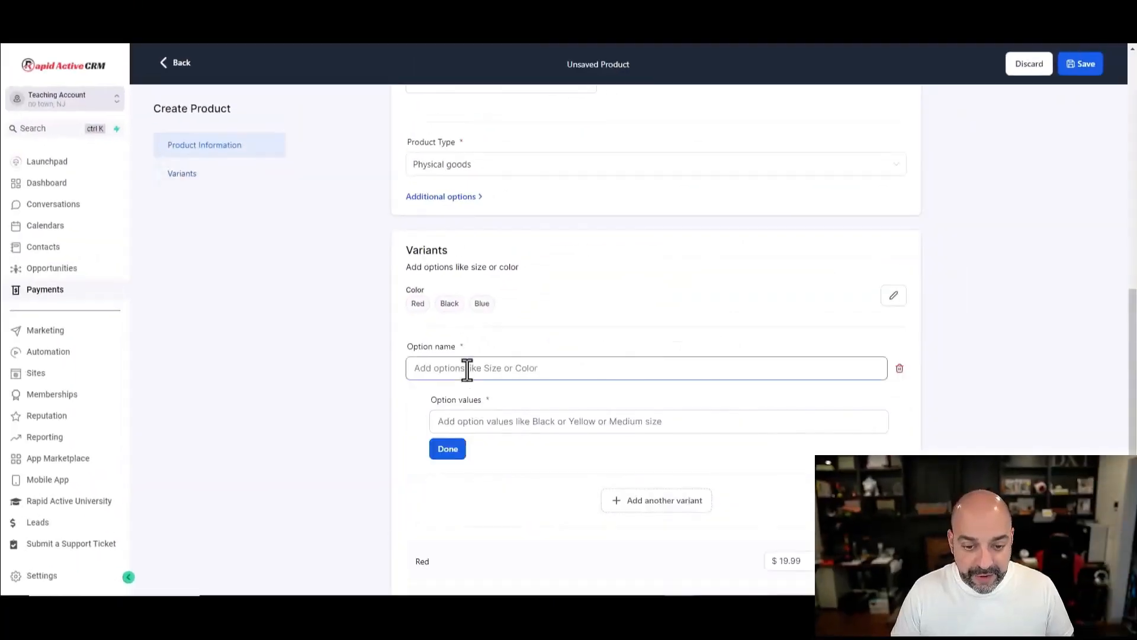
pyautogui.write('Size')
pyautogui.click(488, 421)
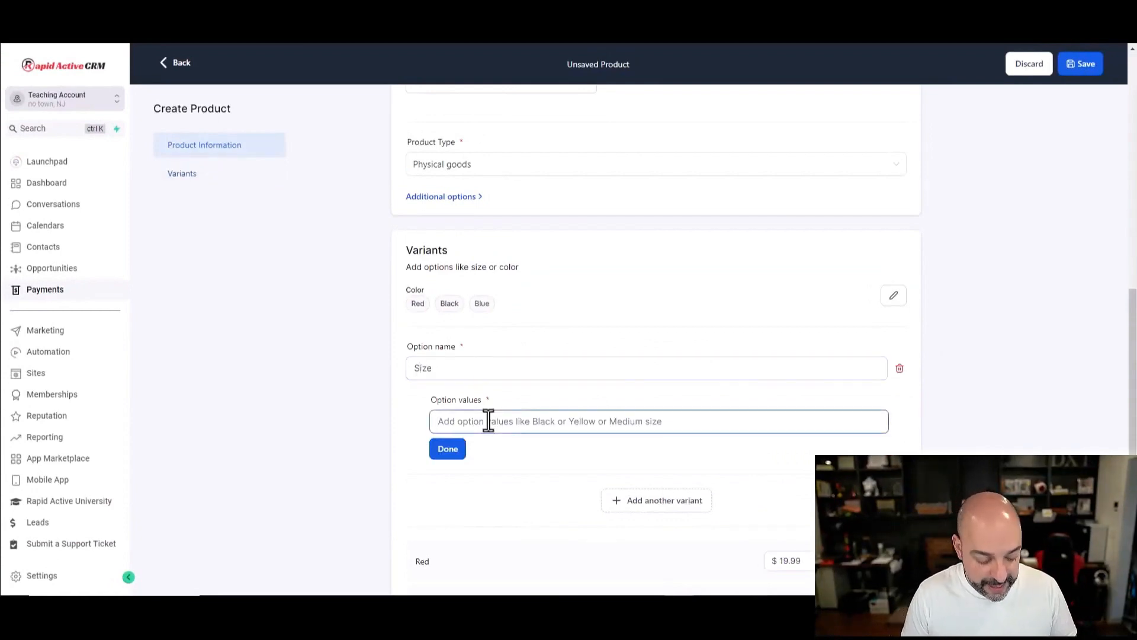
pyautogui.write('Xsmall')
pyautogui.click(442, 450)
pyautogui.write('Medium')
pyautogui.click(480, 478)
pyautogui.write('Large')
pyautogui.click(470, 507)
pyautogui.write('Xlarge')
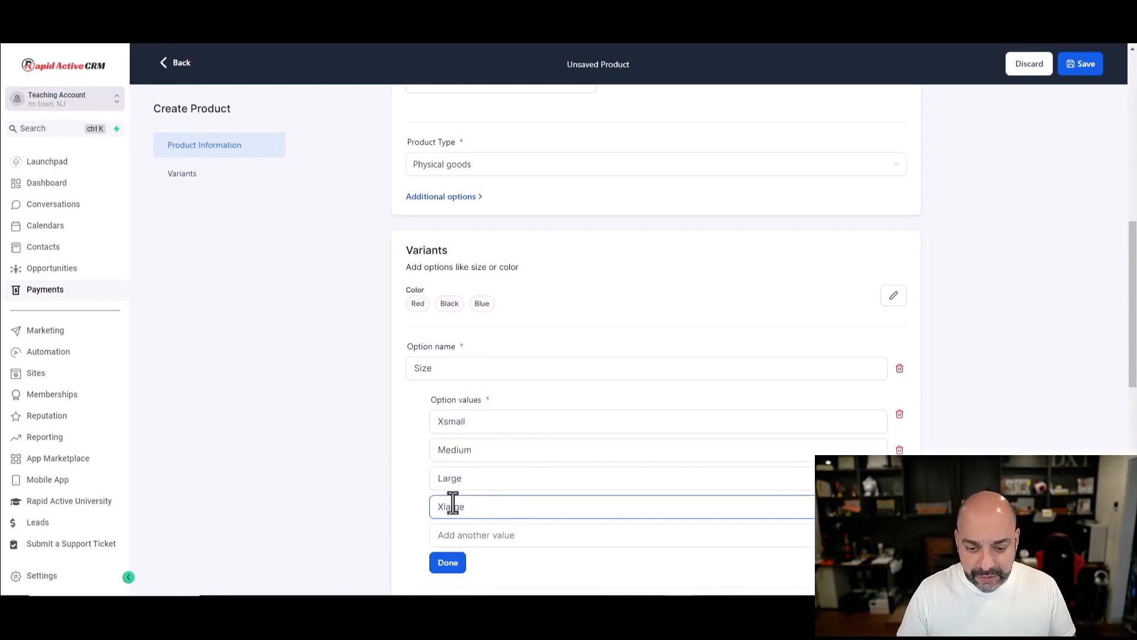
pyautogui.click(456, 570)
pyautogui.scroll(-10, 662, 219)
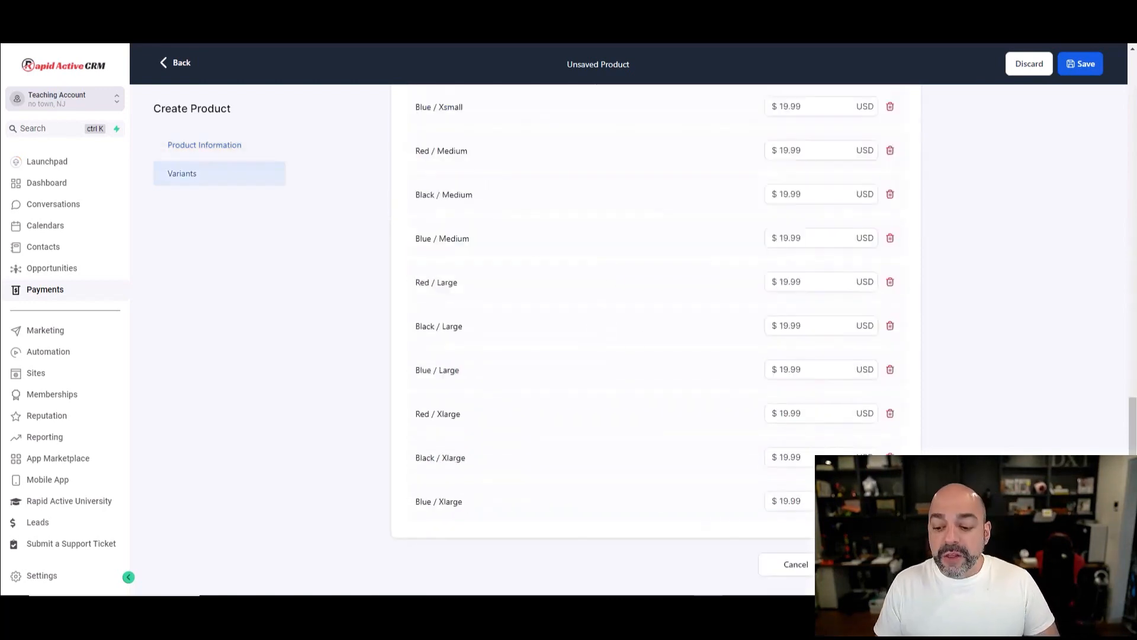
pyautogui.click(876, 564)
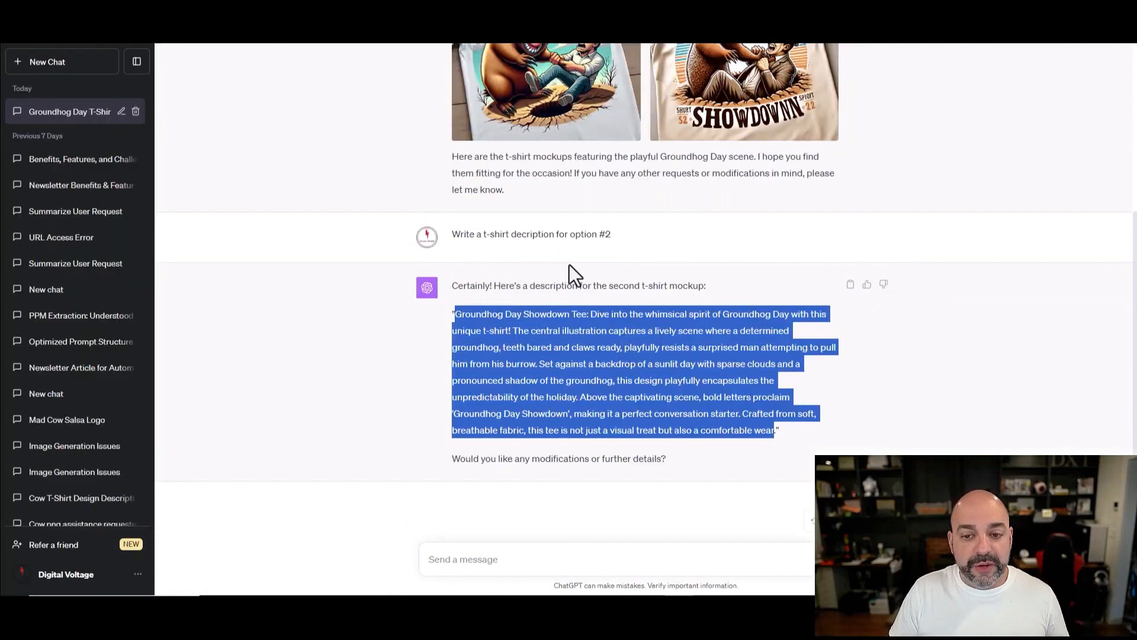
# Step: Save Groundhog Day's pasted t-shirt description and go back to the Products list
pyautogui.scroll(3, 571, 269)
pyautogui.scroll(-3, 563, 288)
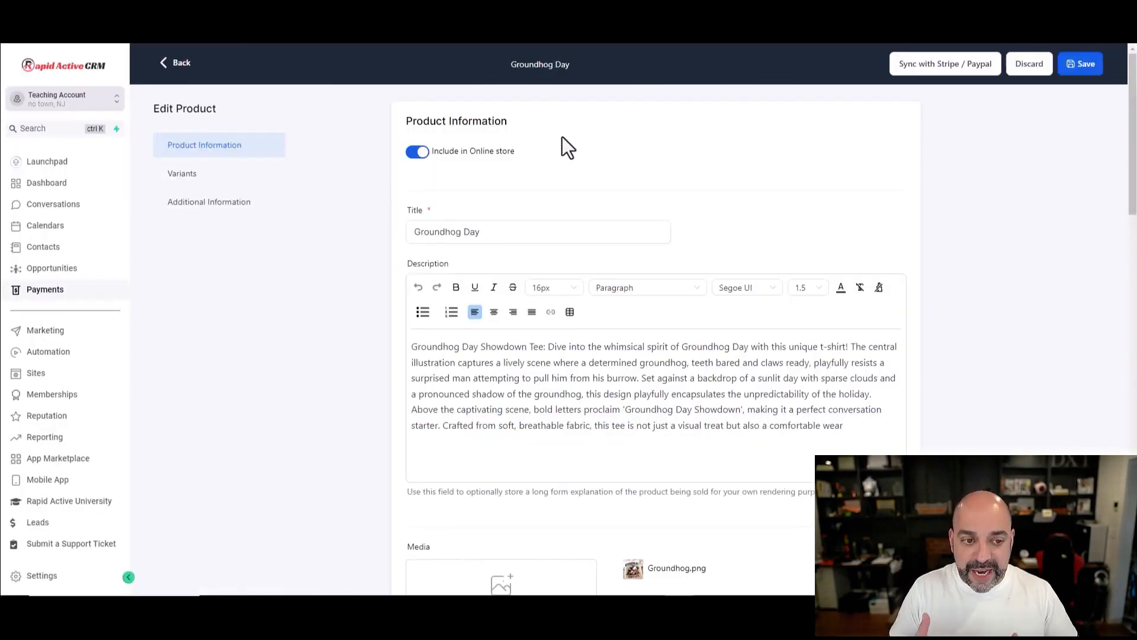
pyautogui.click(1073, 70)
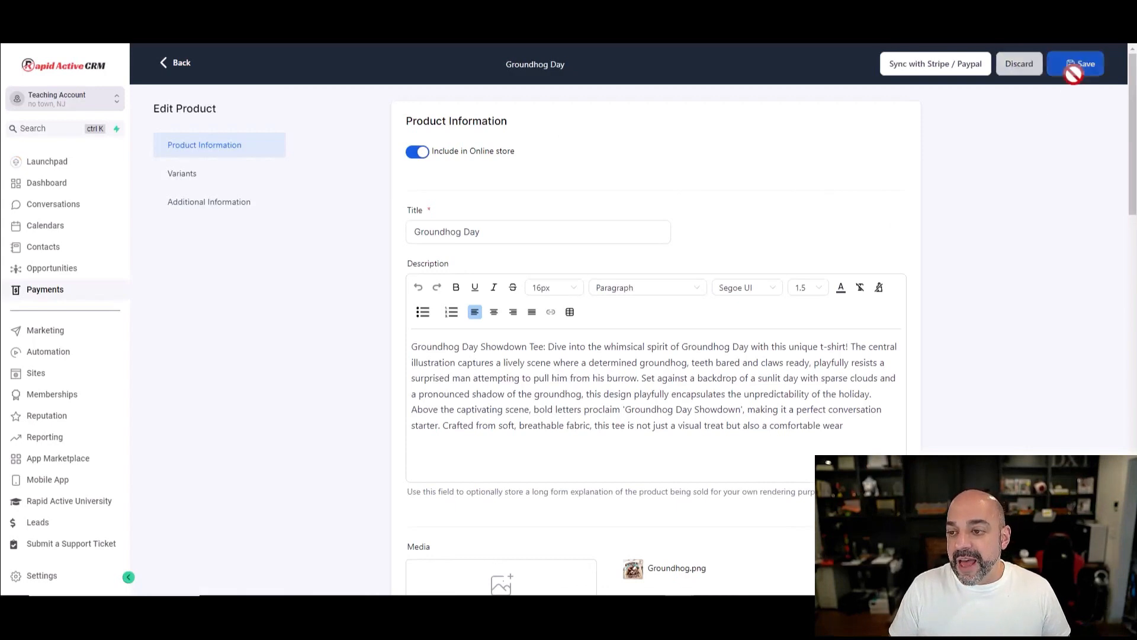
pyautogui.click(181, 63)
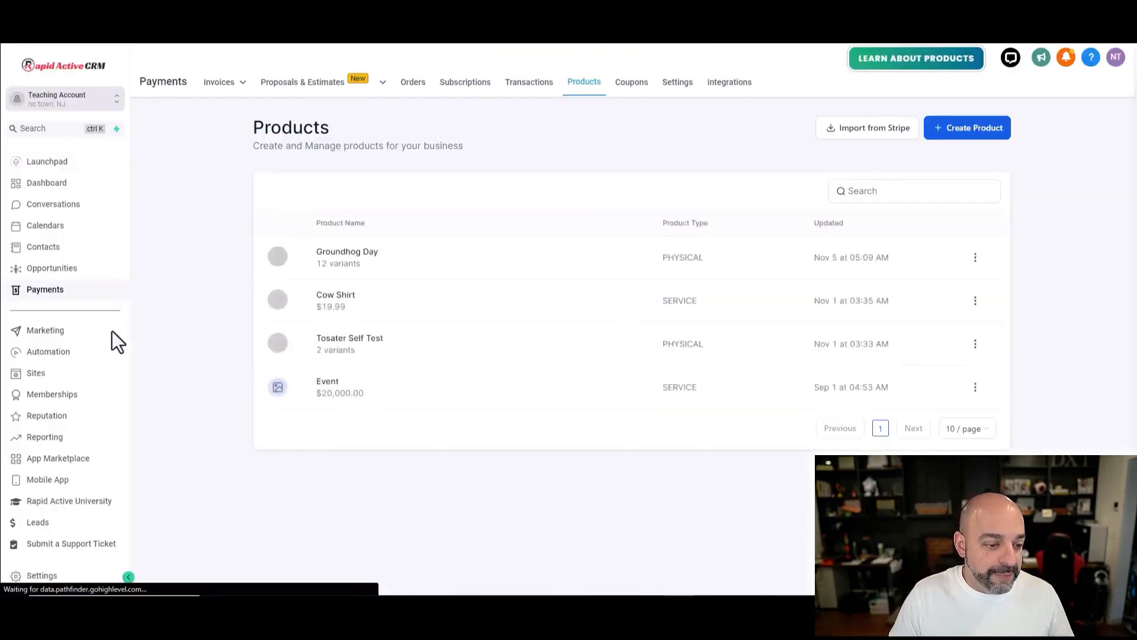
# Step: From Sites > Websites, open Mad Design T-Shirts' Products List page for editing
pyautogui.click(46, 375)
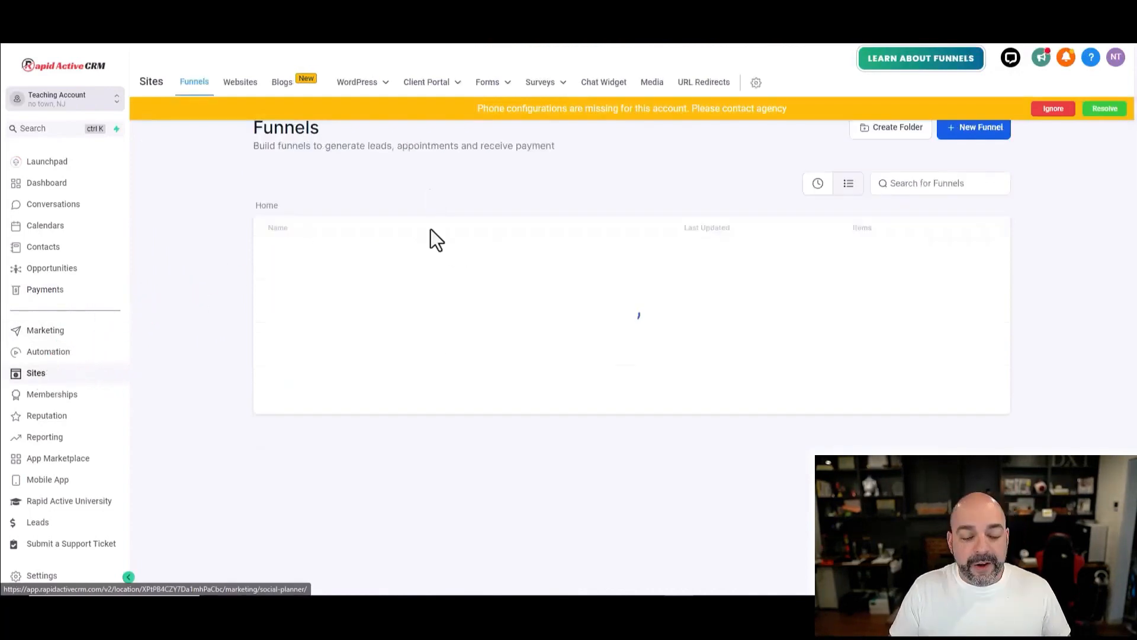
pyautogui.click(240, 83)
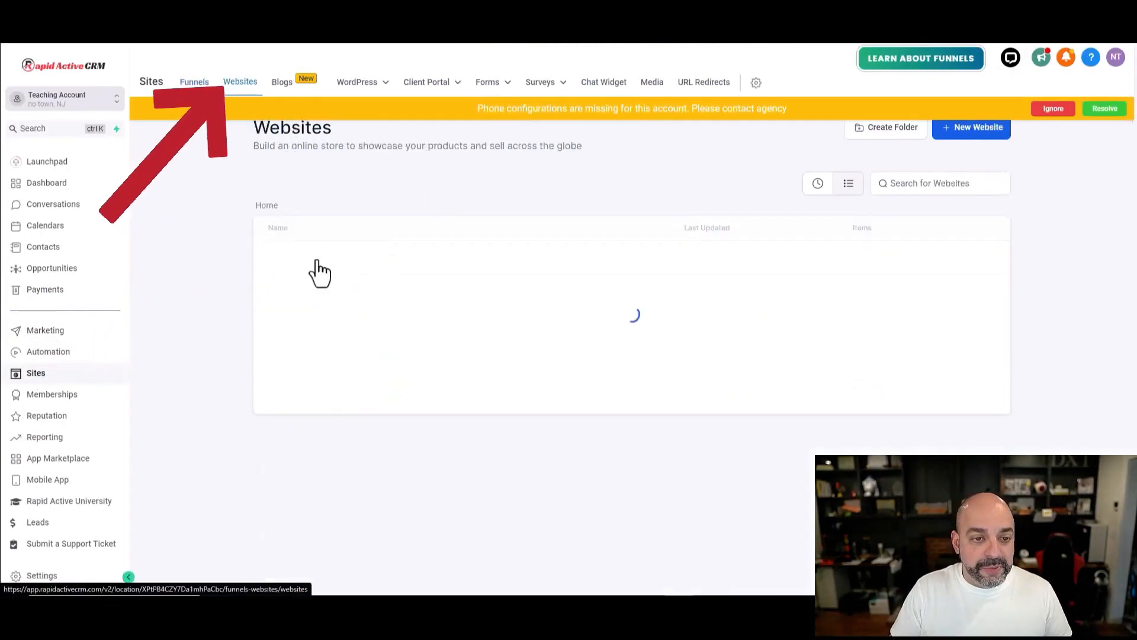
pyautogui.click(320, 295)
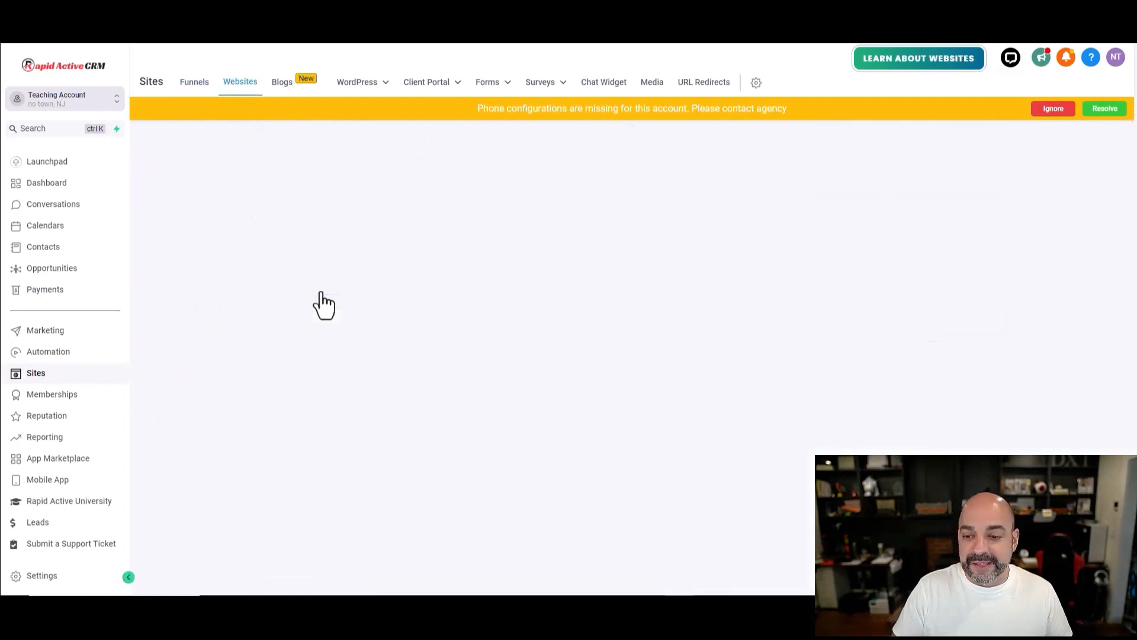
pyautogui.click(523, 281)
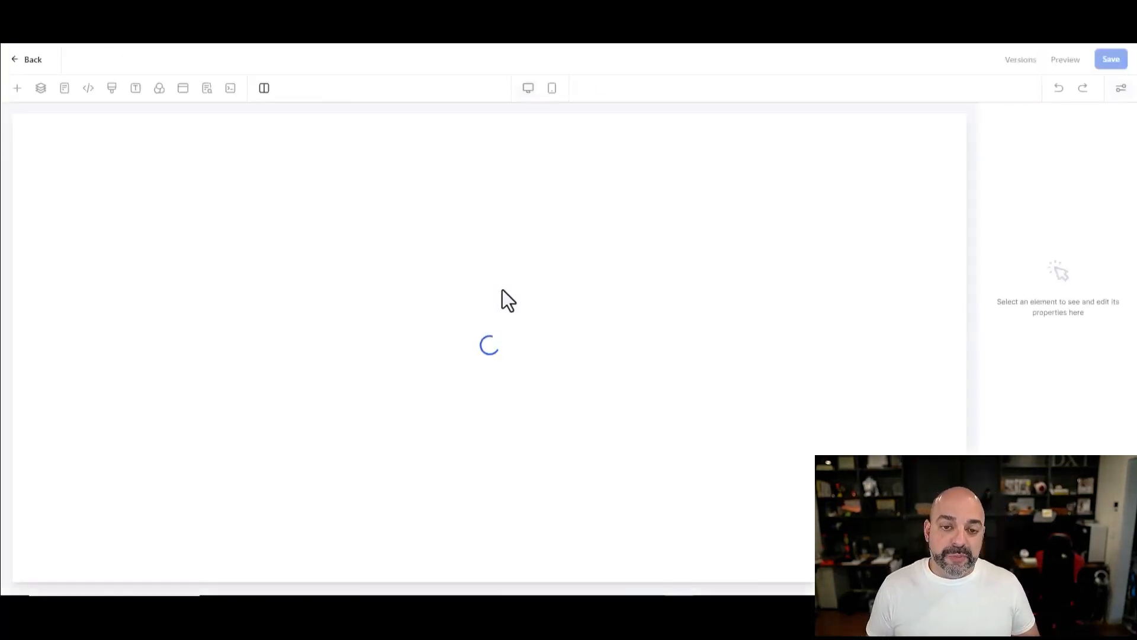
pyautogui.scroll(-1, 495, 254)
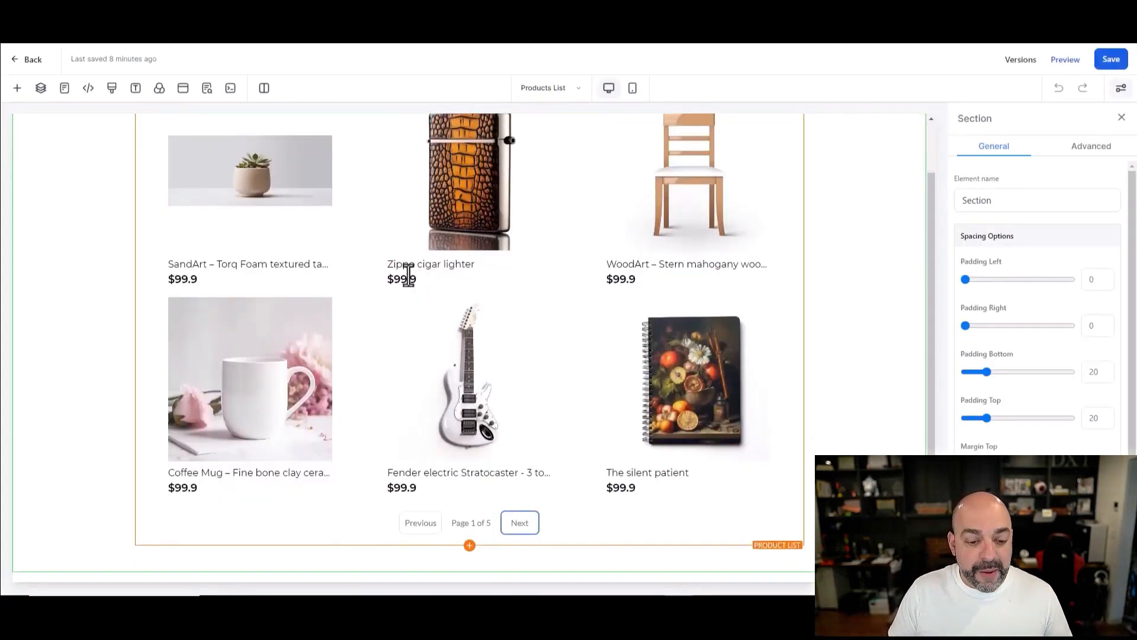
pyautogui.scroll(1, 406, 272)
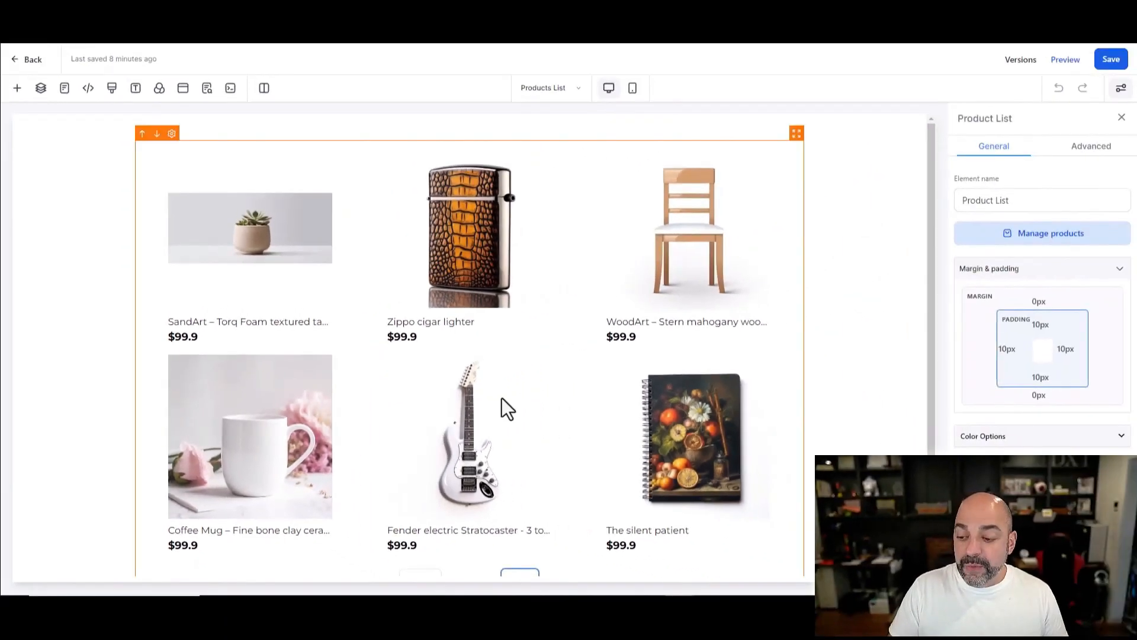
pyautogui.click(1016, 437)
pyautogui.scroll(-1, 1039, 403)
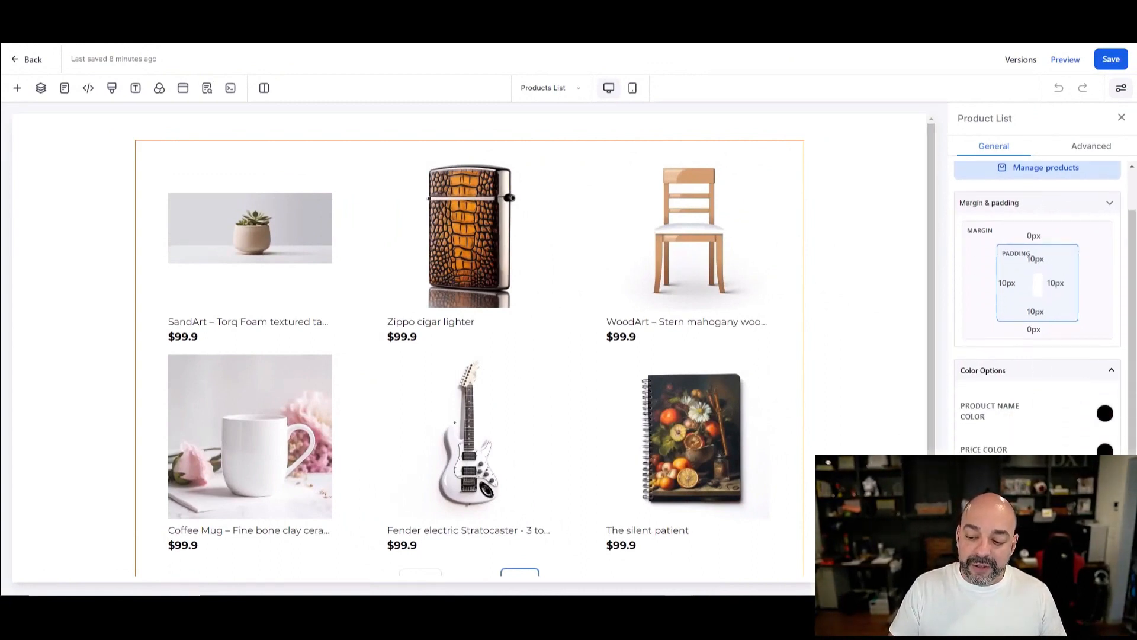
pyautogui.scroll(-3, 1031, 403)
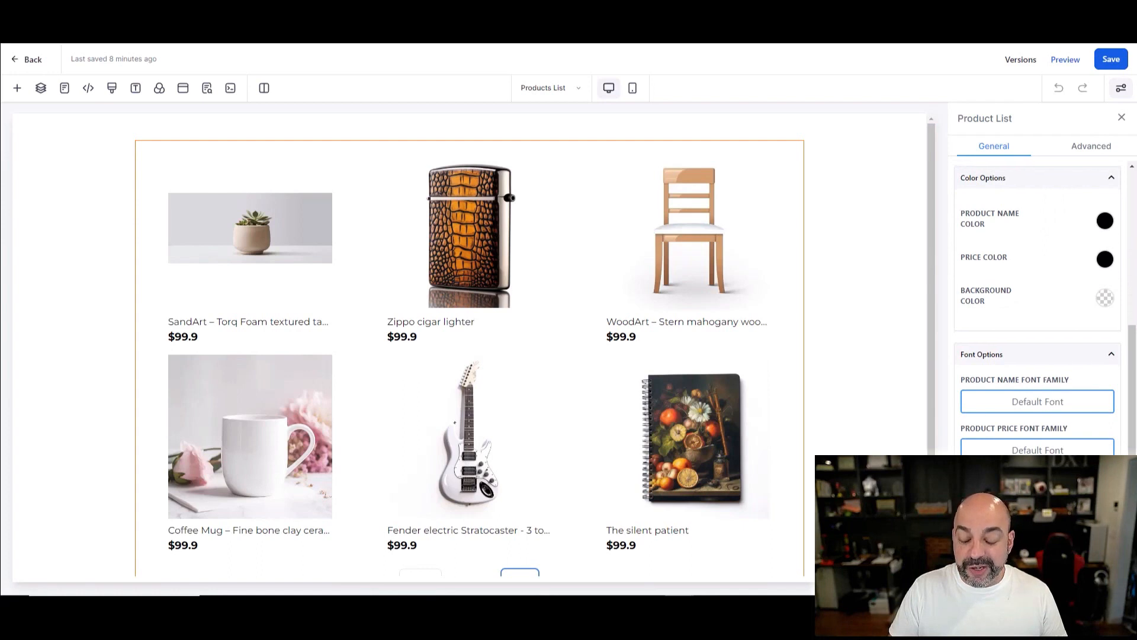
pyautogui.scroll(5, 1036, 308)
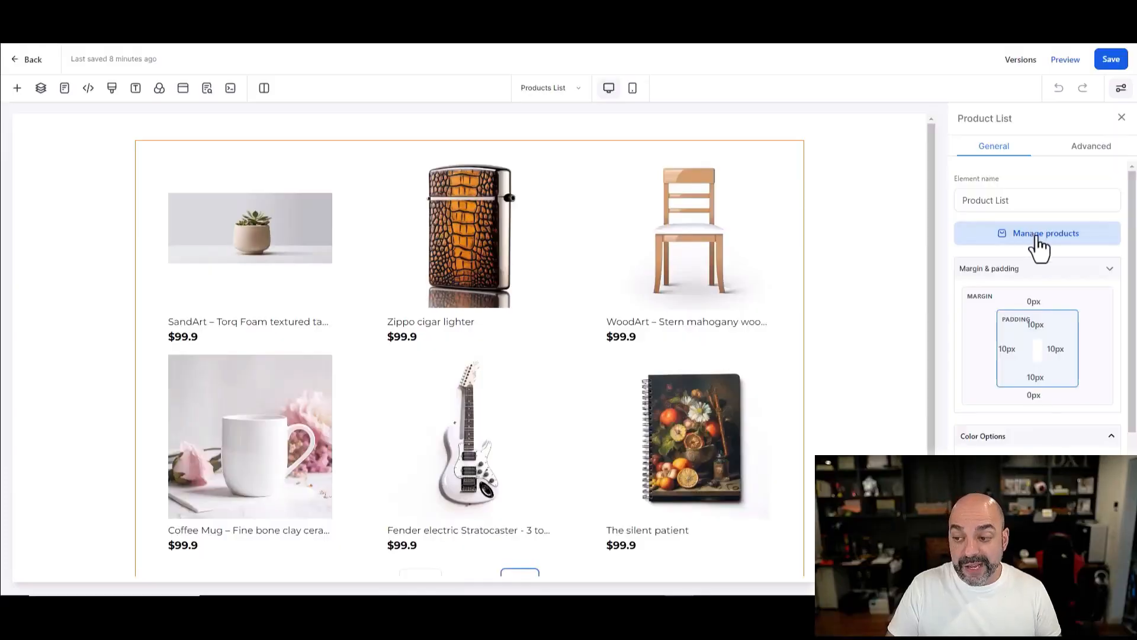
pyautogui.click(1091, 147)
pyautogui.scroll(-5, 972, 242)
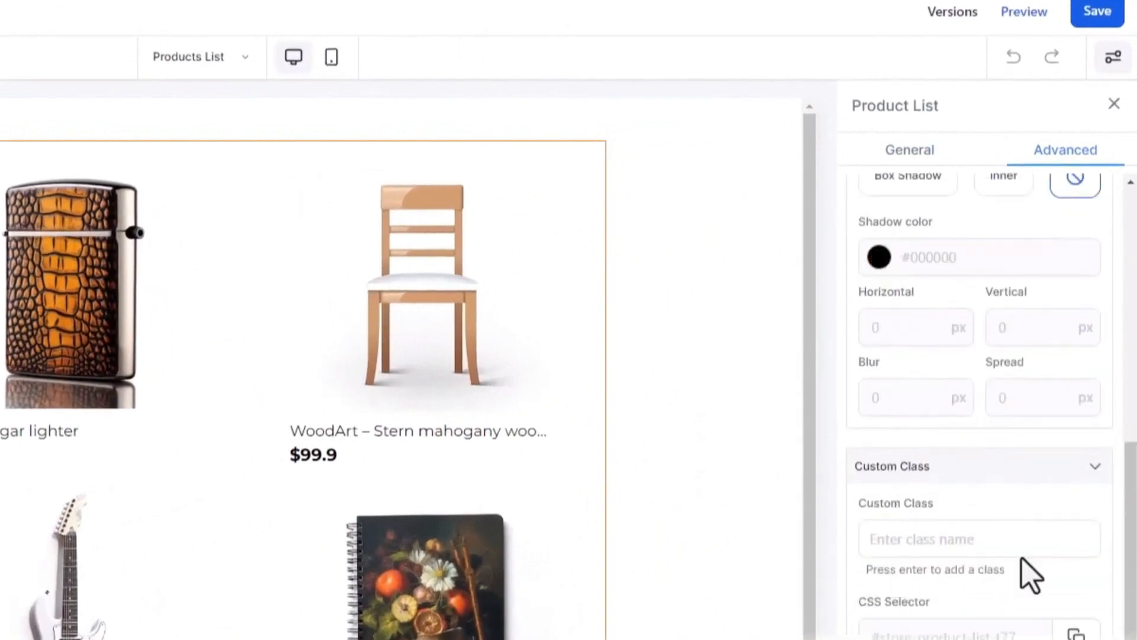
pyautogui.click(1035, 542)
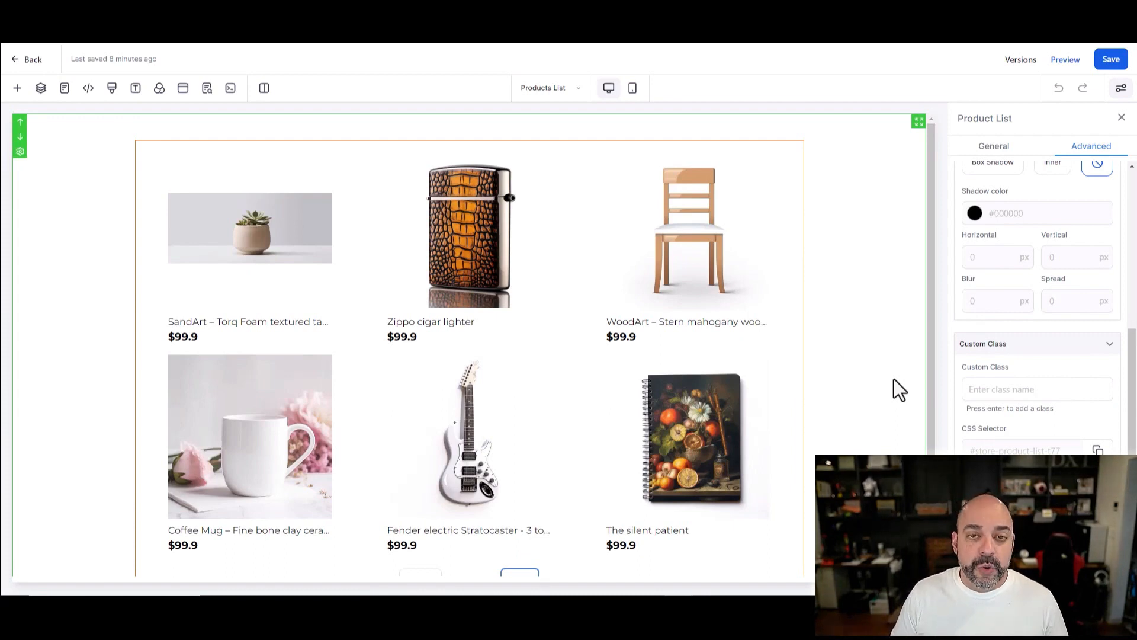
# Step: Add a full-width section with a one-column row above the product grid
pyautogui.click(16, 89)
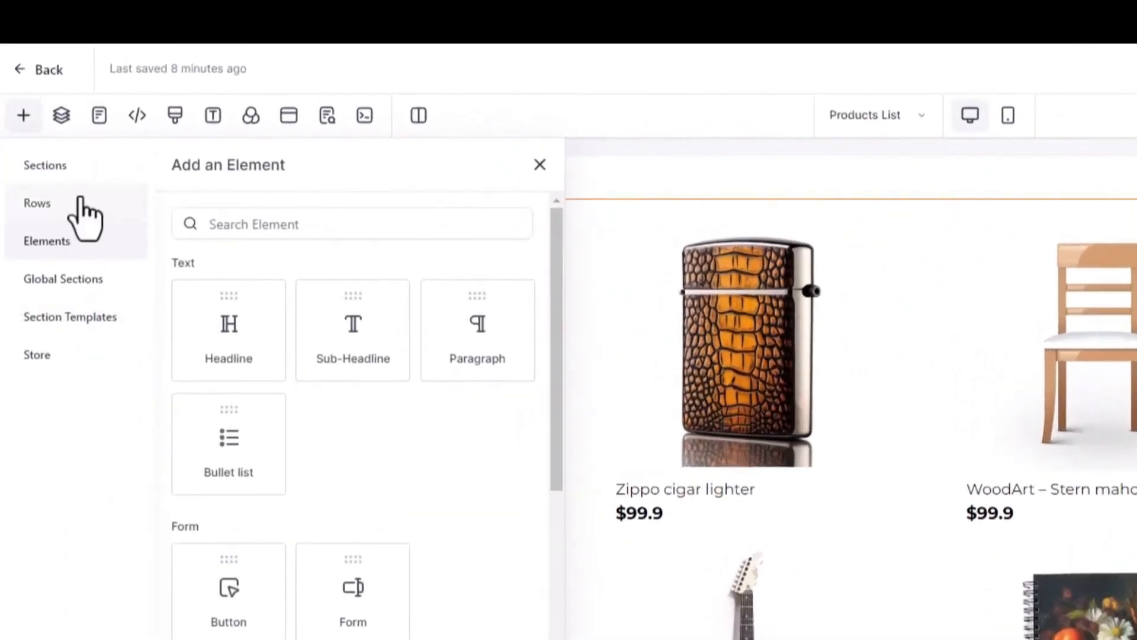
pyautogui.click(59, 169)
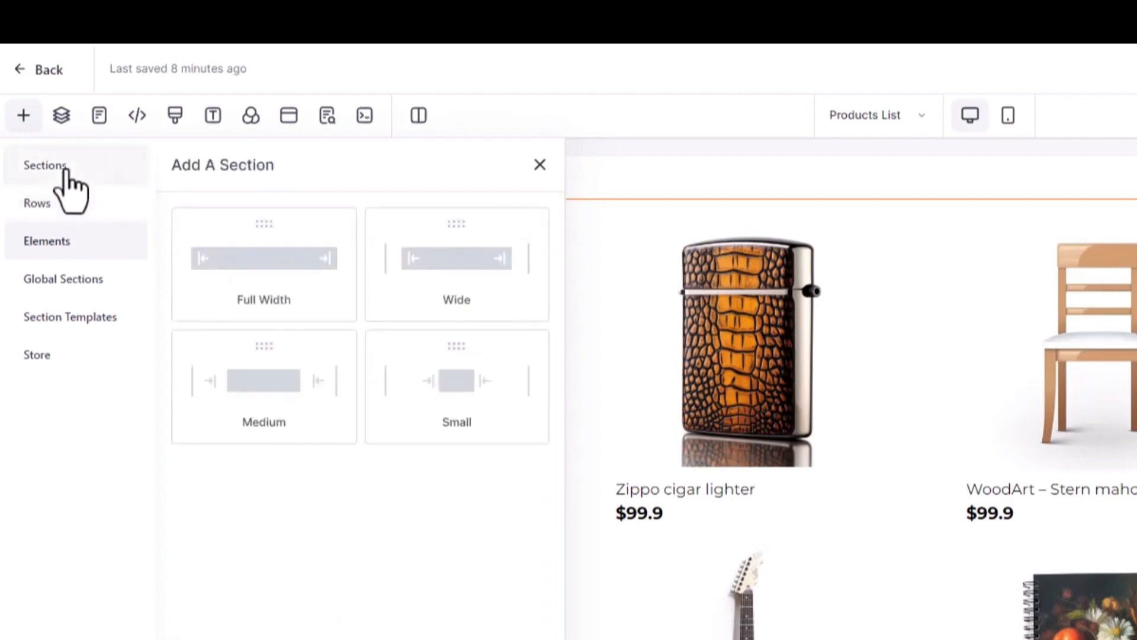
pyautogui.moveTo(274, 257); pyautogui.dragTo(845, 203)
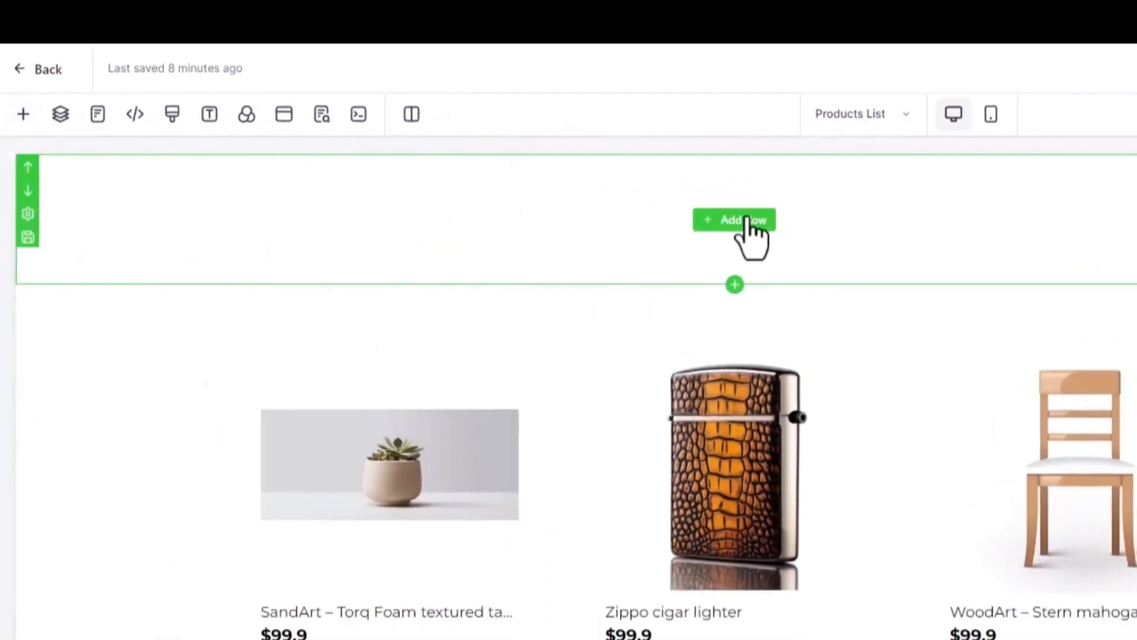
pyautogui.click(748, 221)
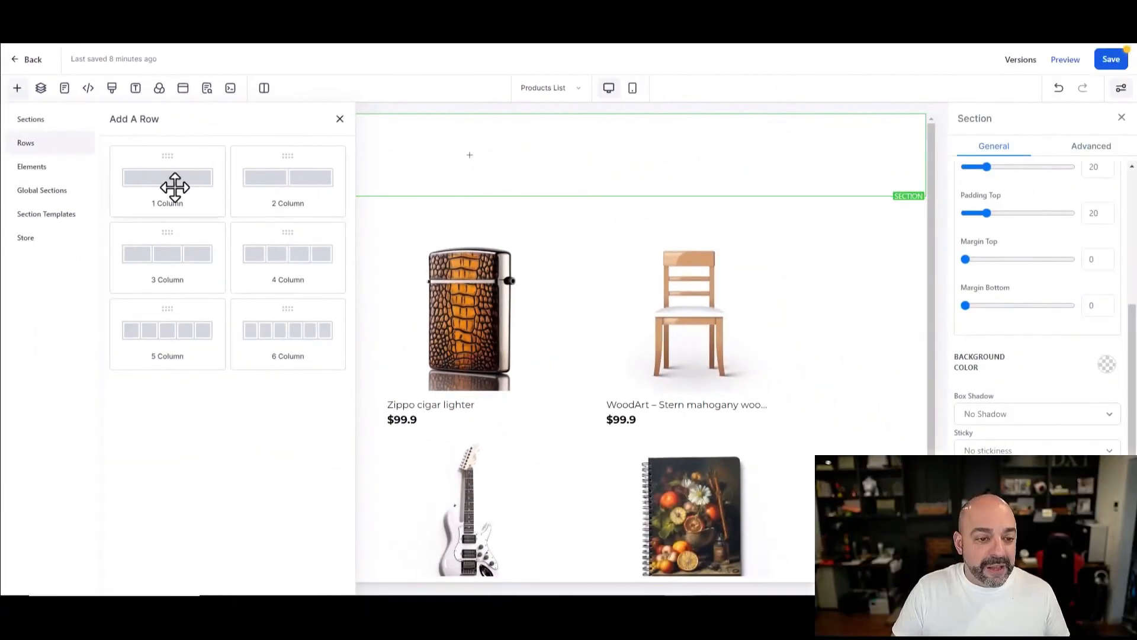
pyautogui.moveTo(175, 187); pyautogui.dragTo(466, 178)
# Step: Place an Image element in the new column and bring up its image source choices
pyautogui.click(472, 171)
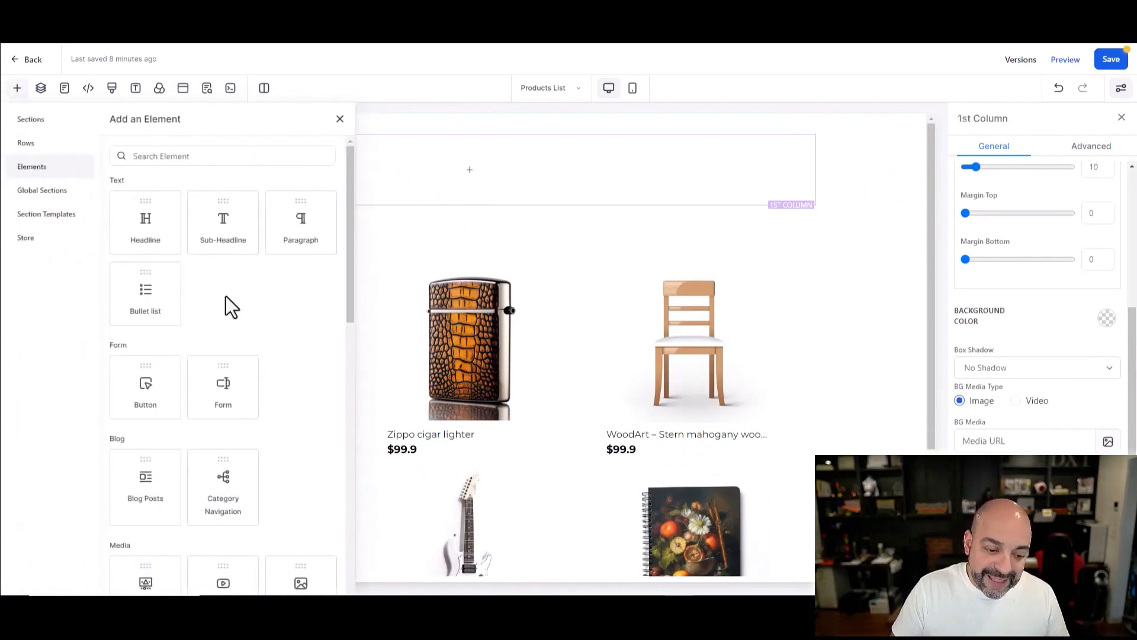
pyautogui.scroll(-5, 226, 296)
pyautogui.click(297, 301)
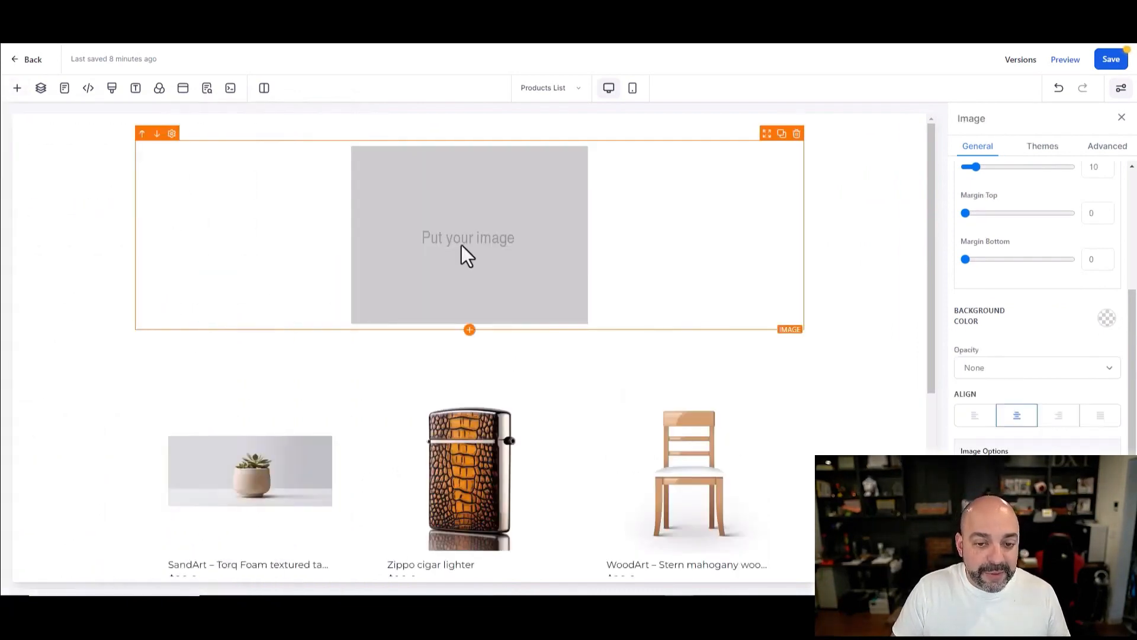
pyautogui.scroll(-3, 1025, 348)
pyautogui.click(1097, 296)
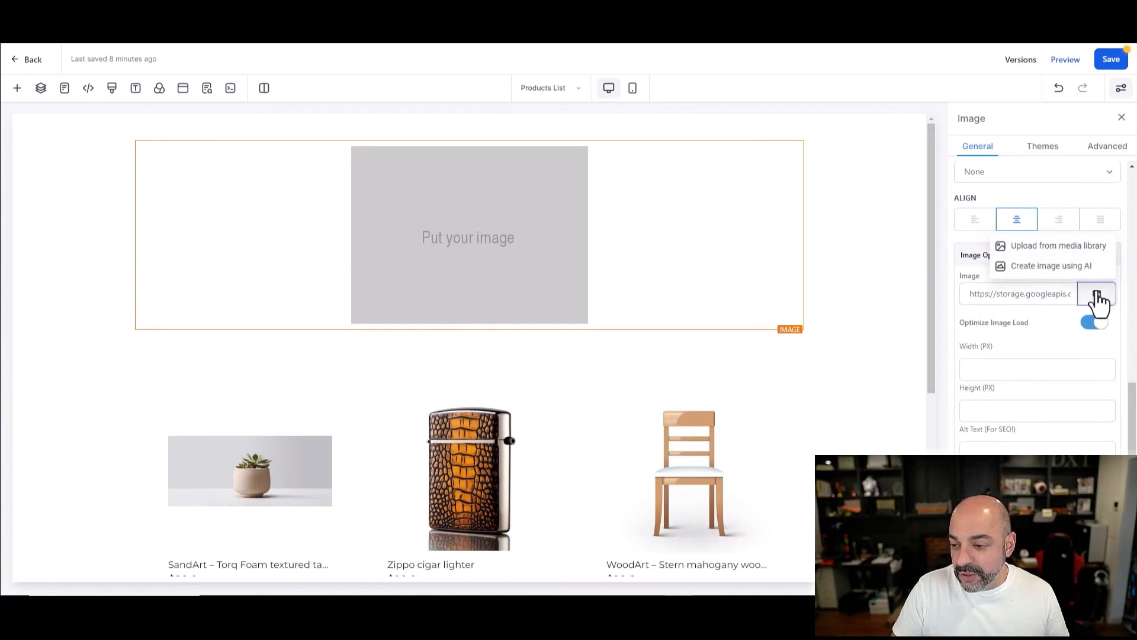
# Step: Fill the image with mad design.png from the media library at 150 px width
pyautogui.click(1047, 255)
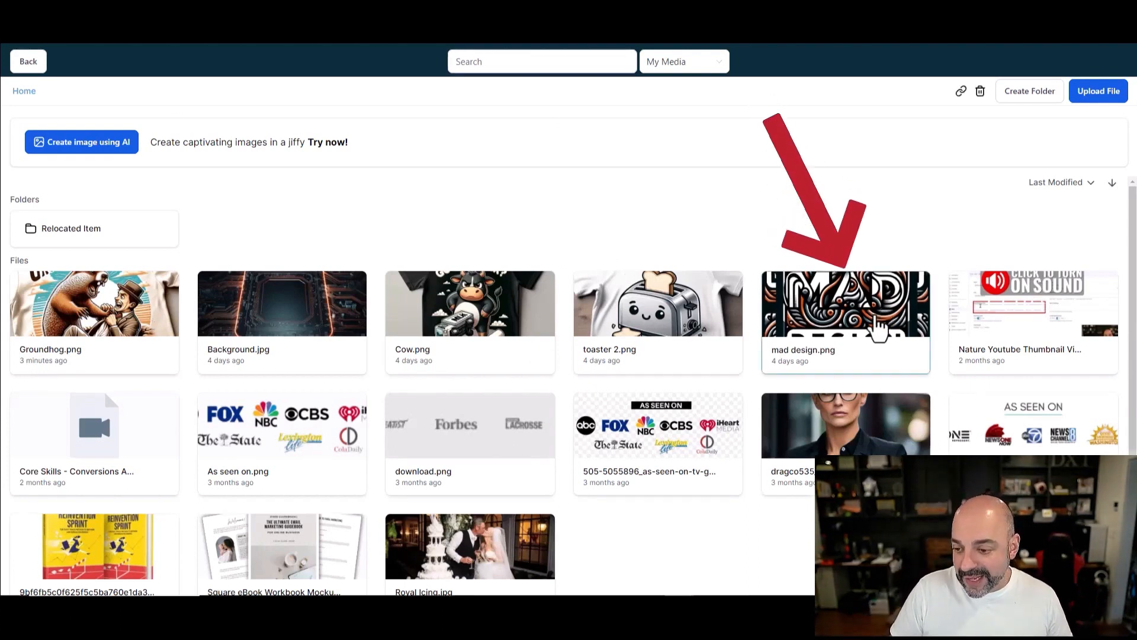
pyautogui.click(875, 325)
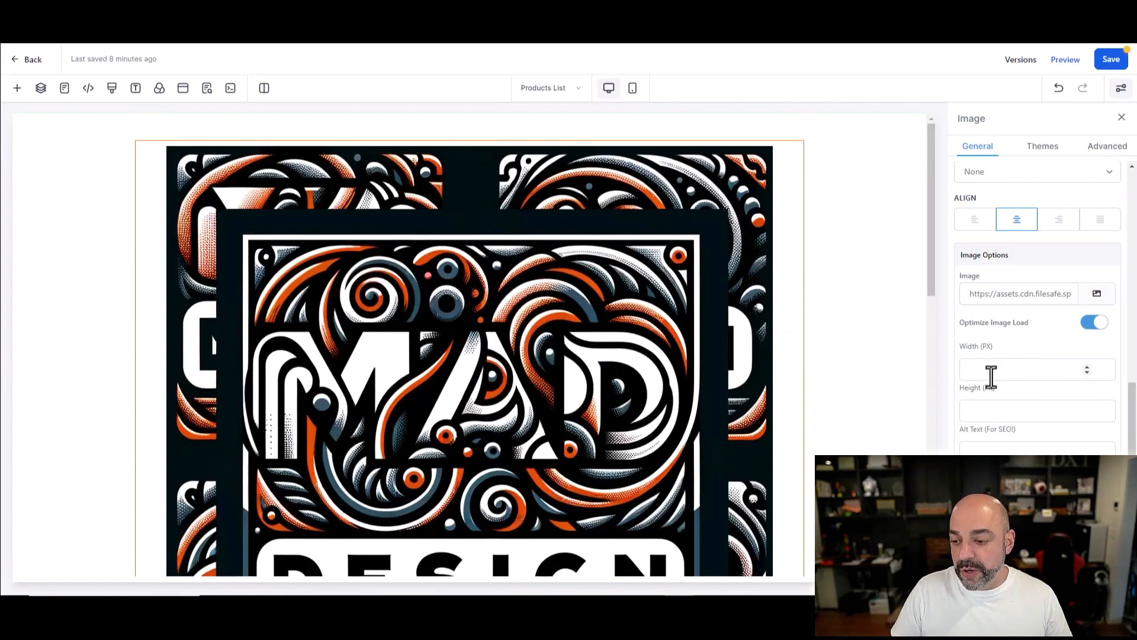
pyautogui.write('150')
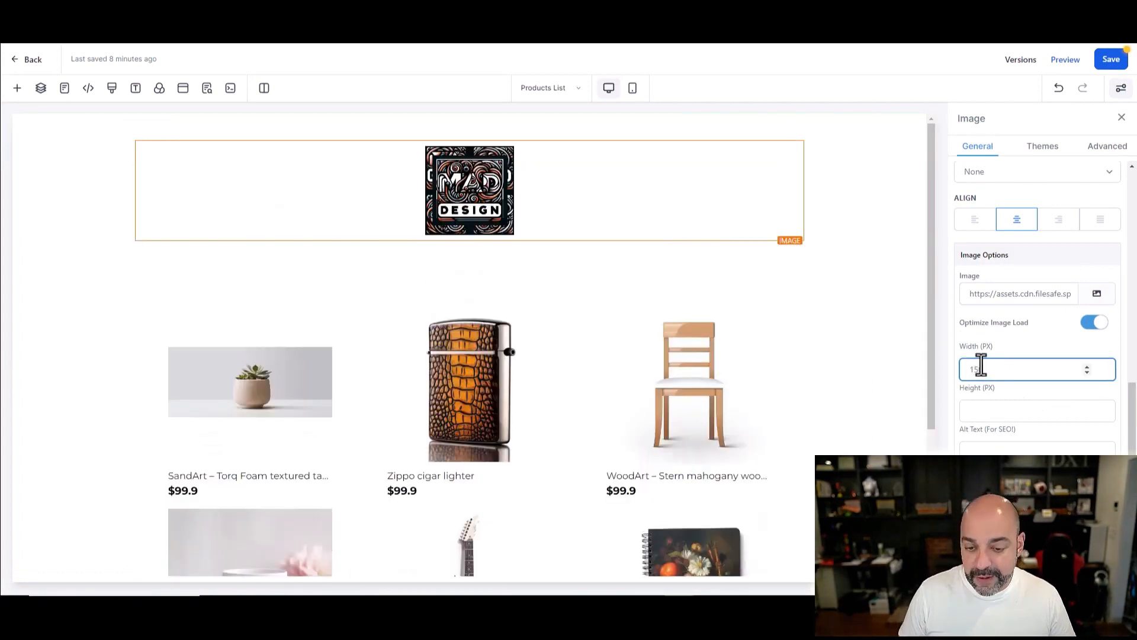
pyautogui.click(466, 247)
pyautogui.click(467, 242)
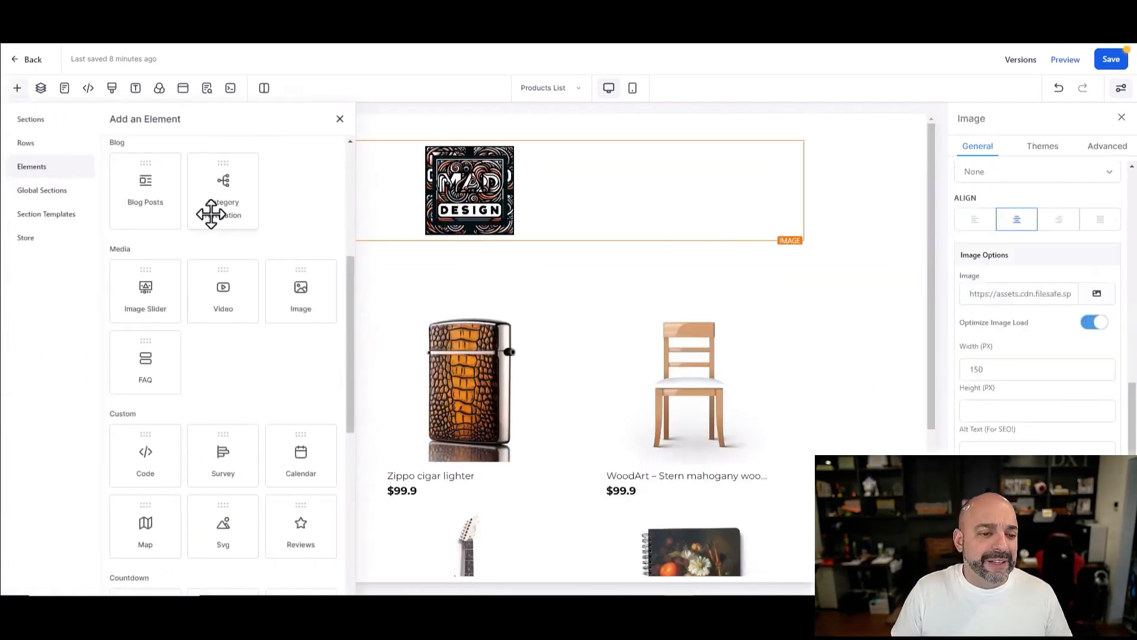
# Step: Place a headline reading 'Mad Designs T-Shirts' directly beneath the logo
pyautogui.scroll(-5, 164, 249)
pyautogui.scroll(10, 163, 283)
pyautogui.moveTo(169, 270); pyautogui.dragTo(494, 274)
pyautogui.moveTo(637, 254); pyautogui.dragTo(322, 254)
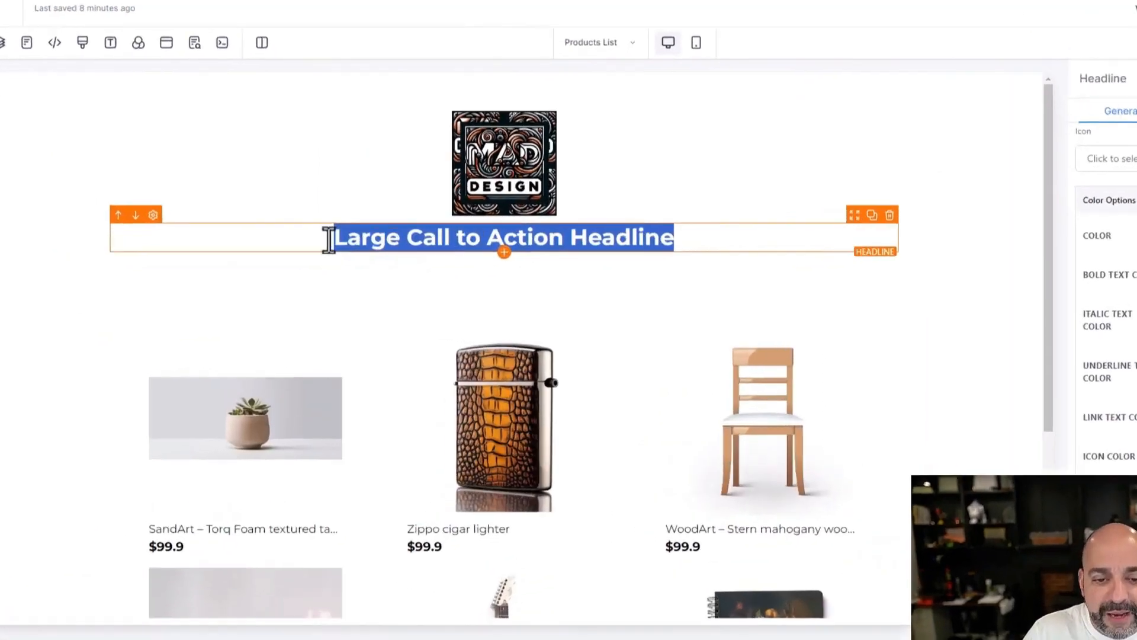
pyautogui.write('Mad Designs T')
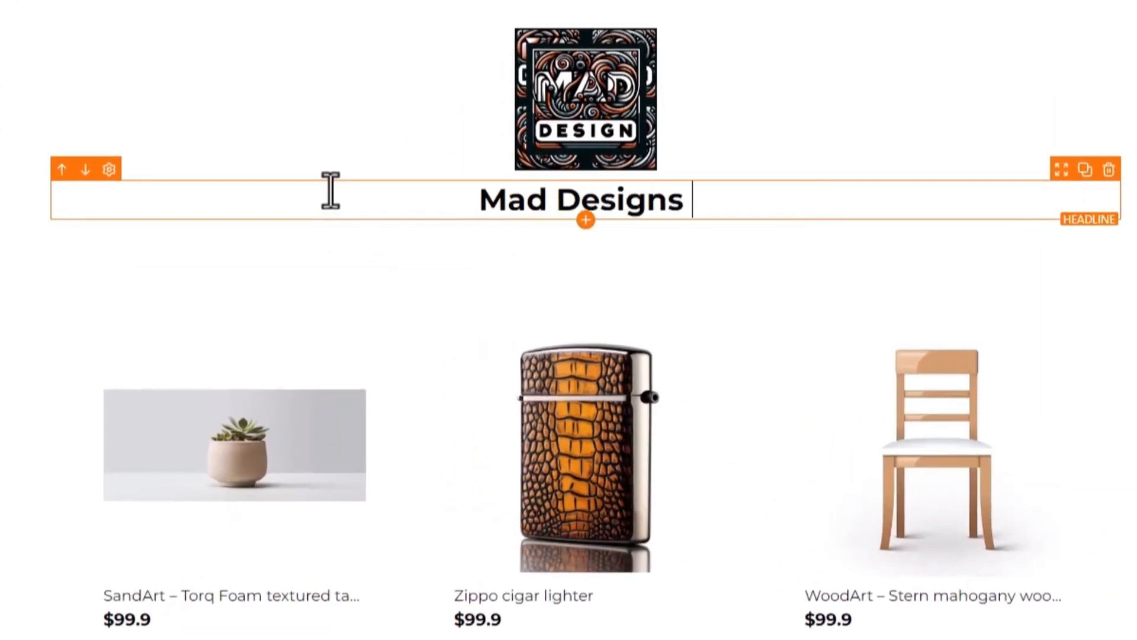
pyautogui.write('-Shirts')
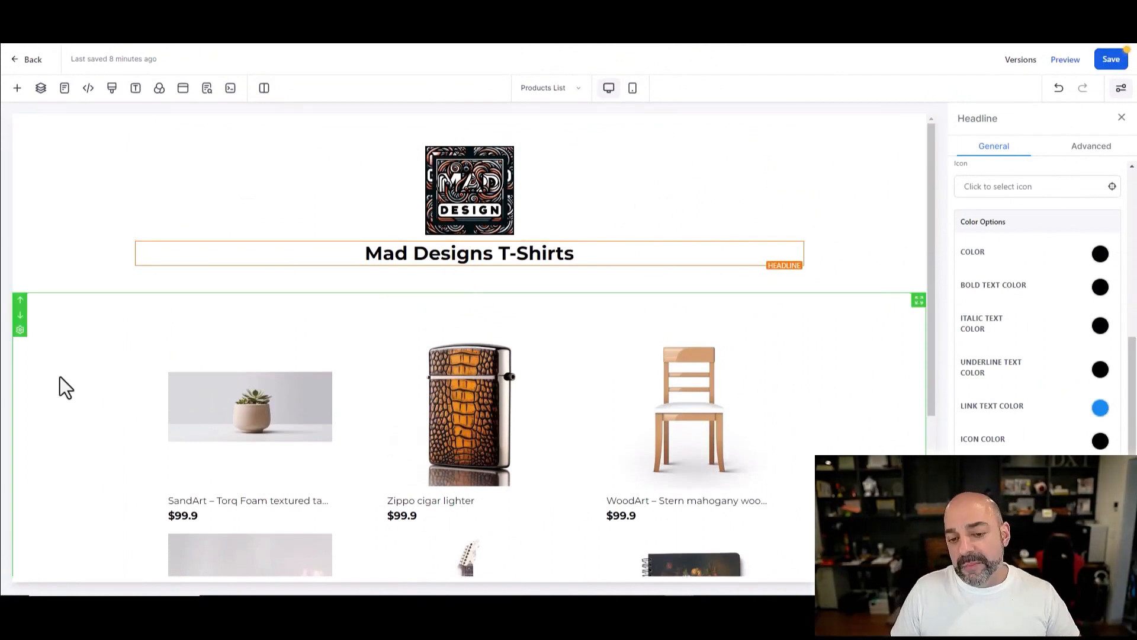
pyautogui.scroll(-4, 792, 219)
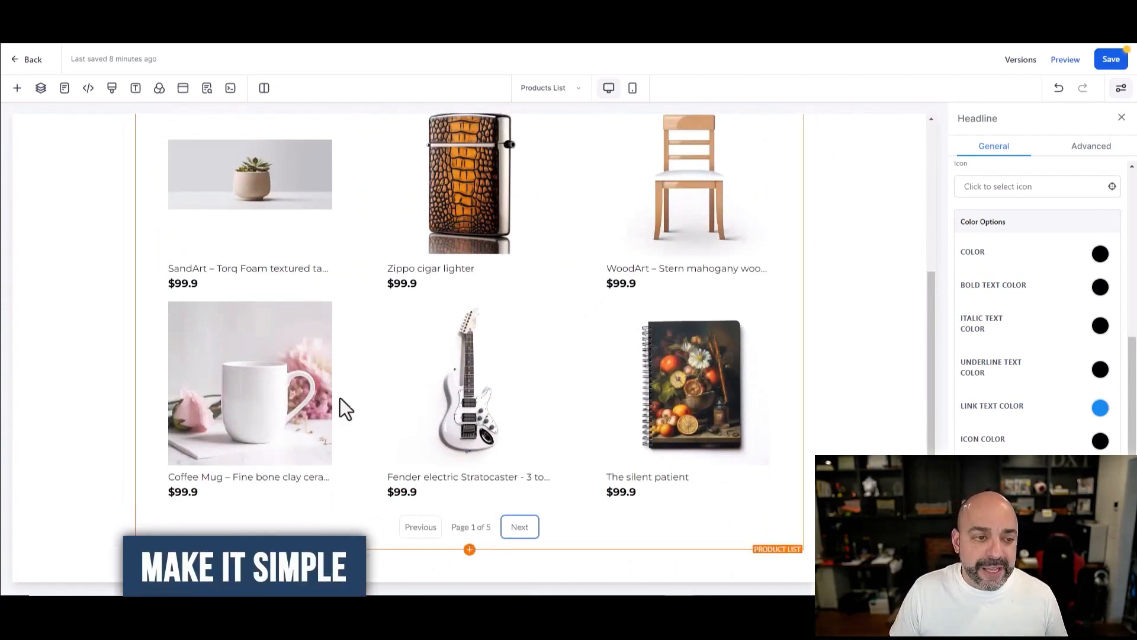
pyautogui.scroll(4, 126, 186)
# Step: Add a full-width section with a one-column row at the bottom of the page
pyautogui.click(17, 89)
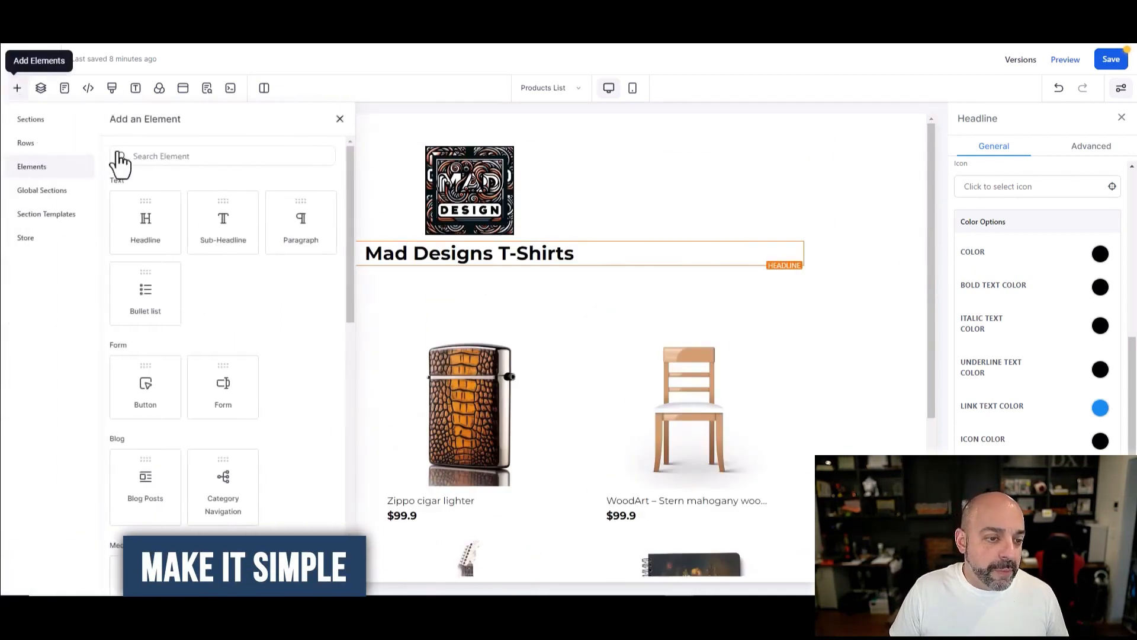
pyautogui.scroll(-1, 214, 246)
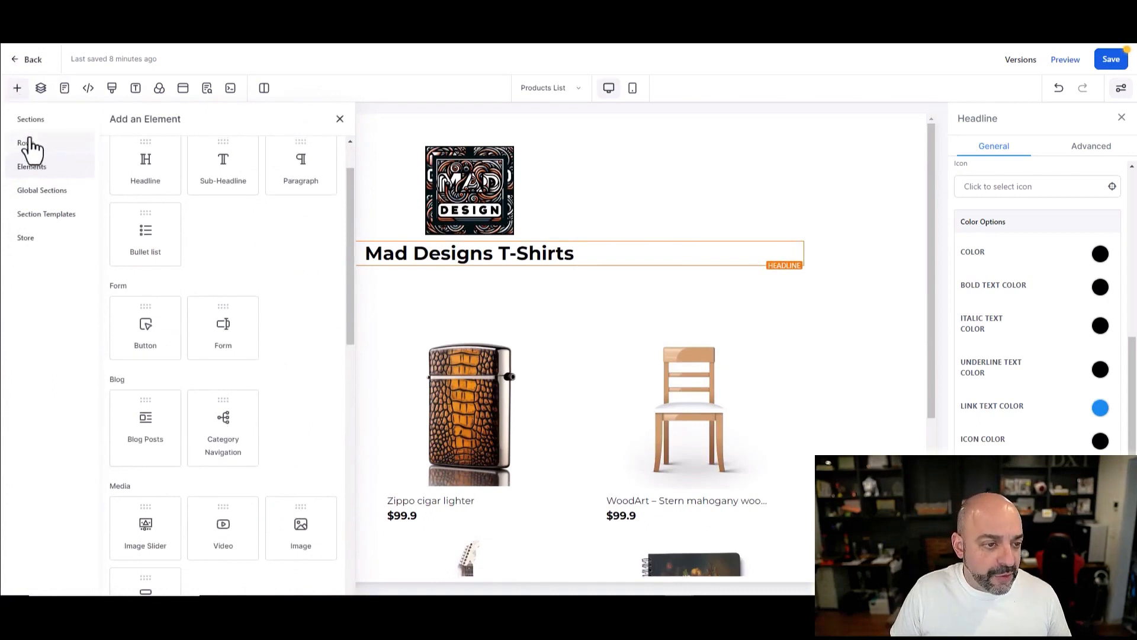
pyautogui.click(30, 121)
pyautogui.click(192, 191)
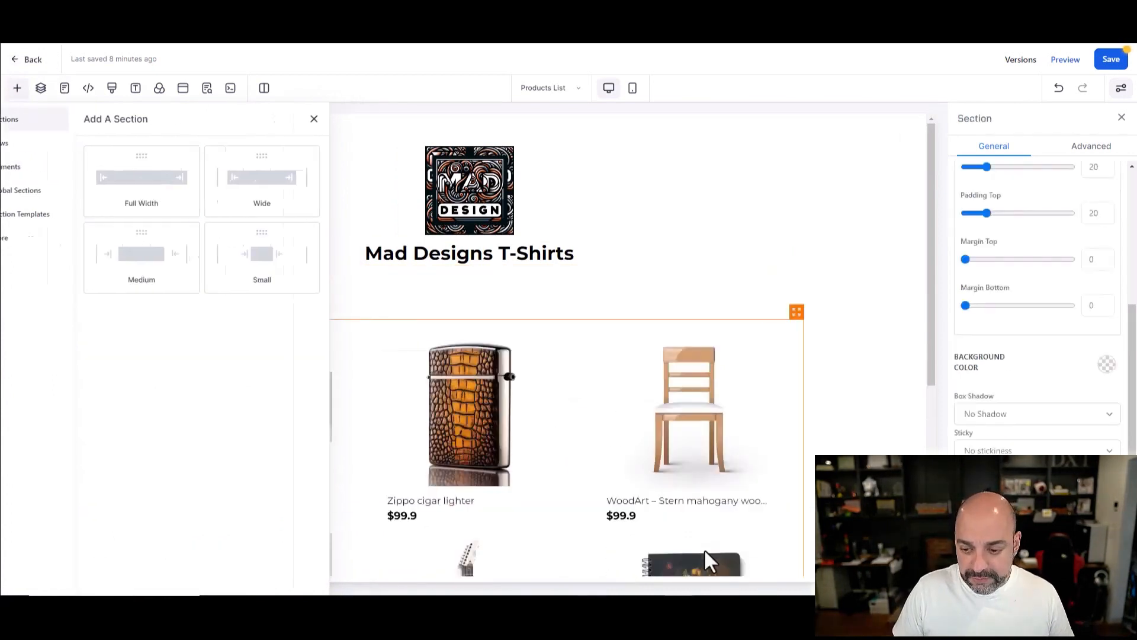
pyautogui.scroll(-5, 703, 548)
pyautogui.click(471, 530)
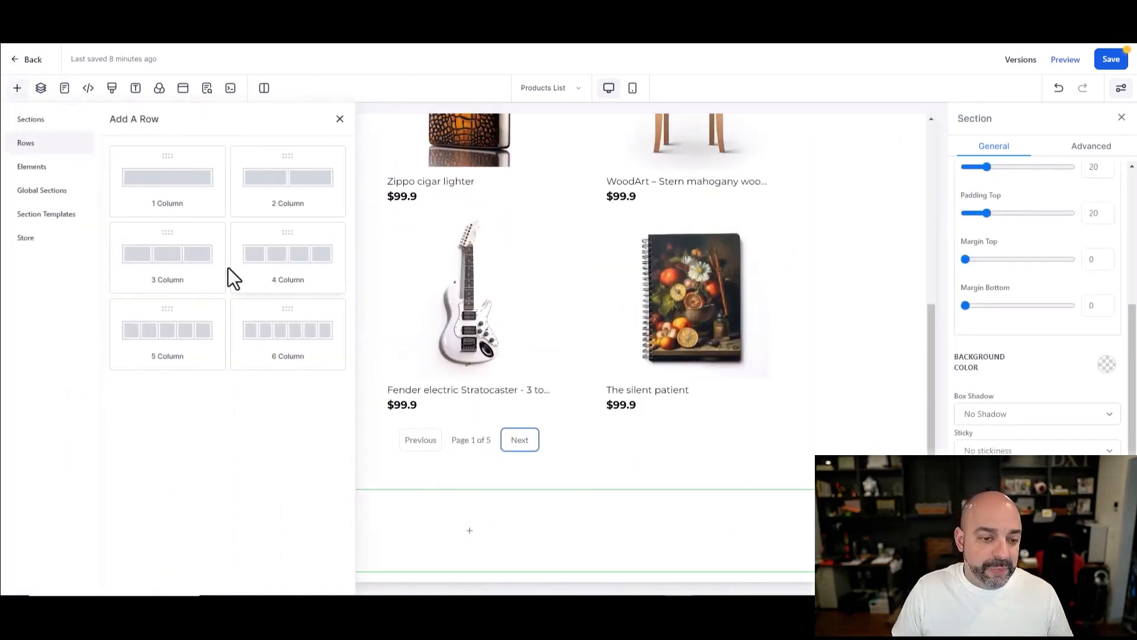
pyautogui.moveTo(175, 184); pyautogui.dragTo(470, 531)
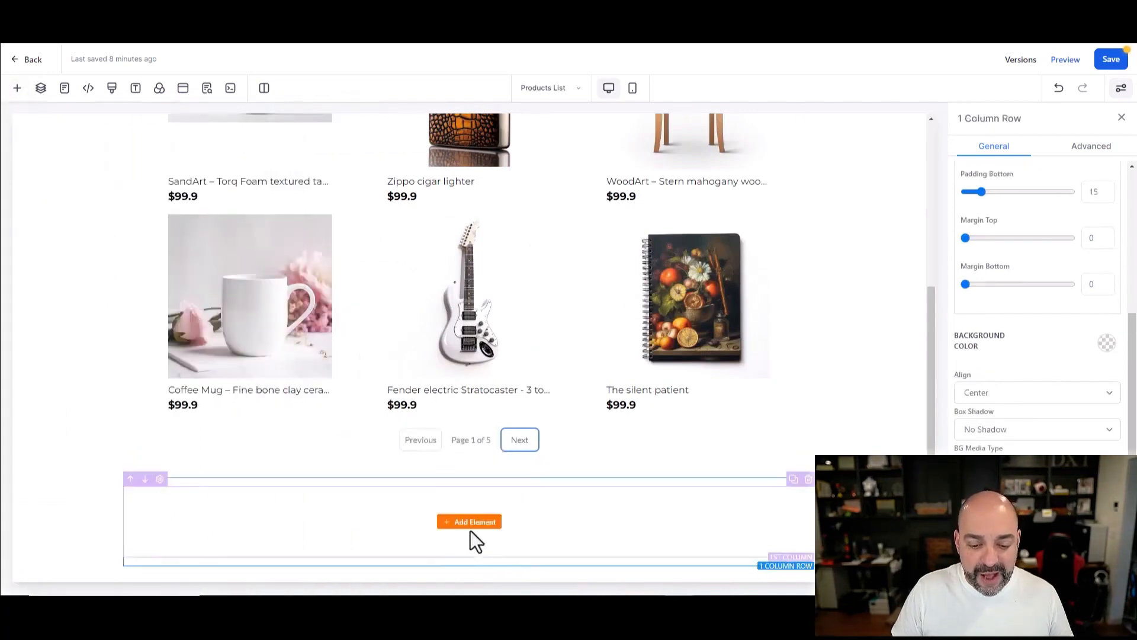
# Step: Add a footer paragraph reading '2023 Mad Designs Terms Of Service/Privacy Policy' and select it
pyautogui.moveTo(128, 235); pyautogui.dragTo(467, 521)
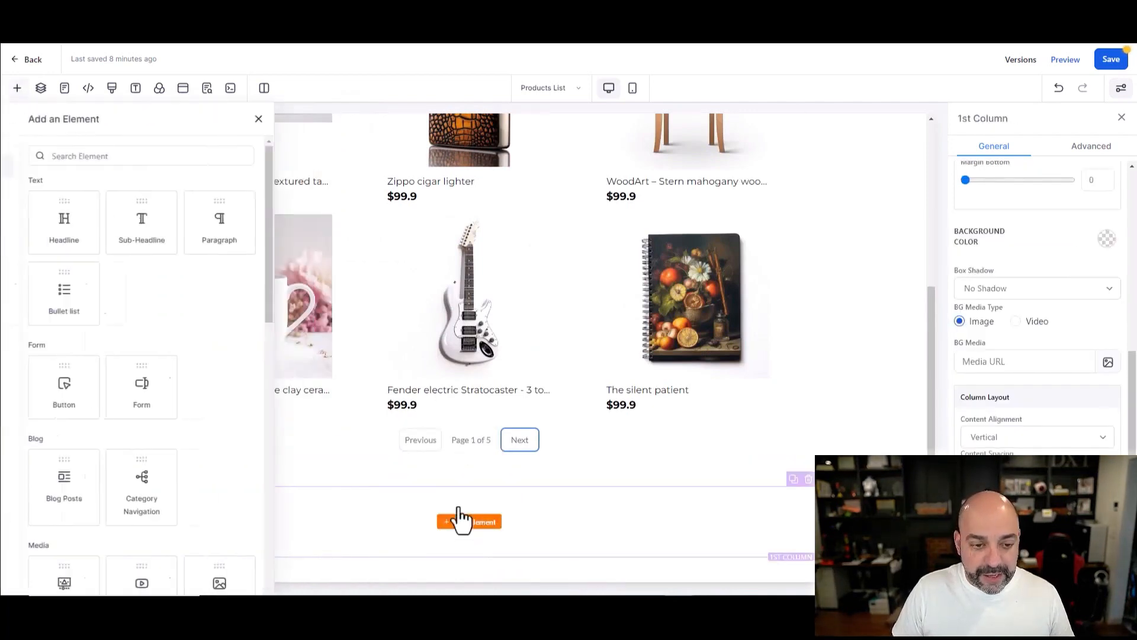
pyautogui.moveTo(293, 222); pyautogui.dragTo(153, 497)
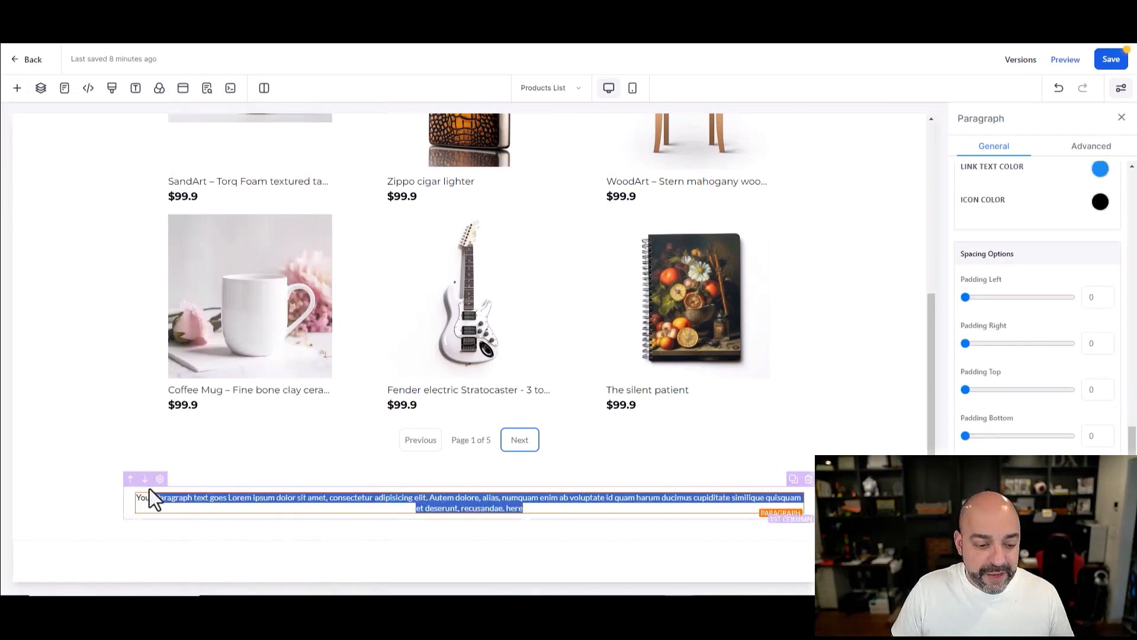
pyautogui.write('Terms Of Service/Pri')
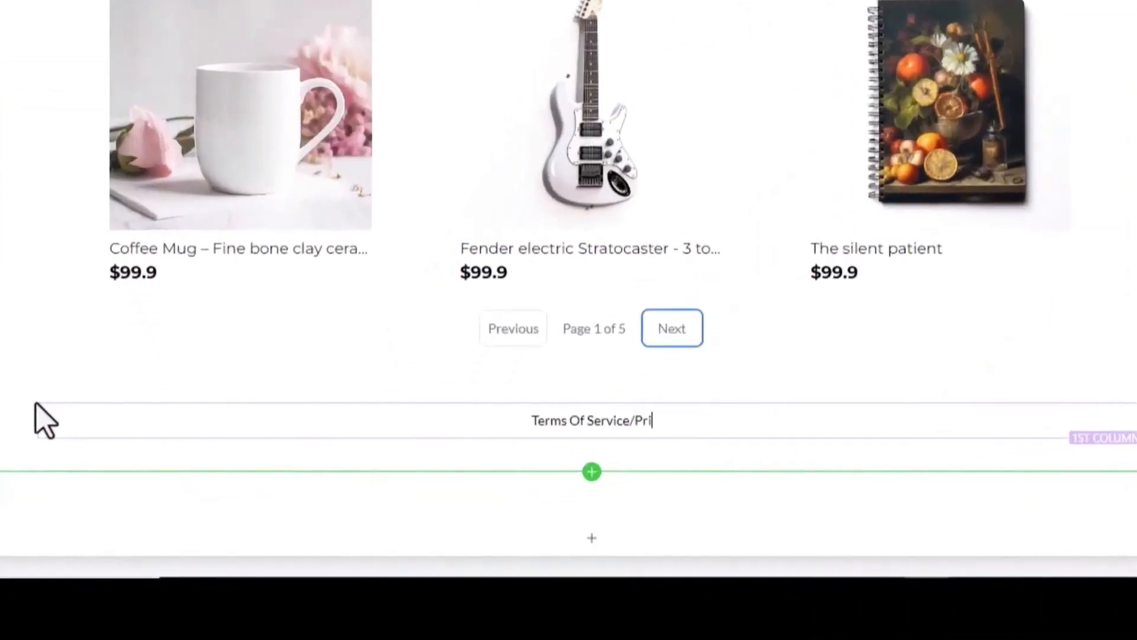
pyautogui.write('vacy Policy')
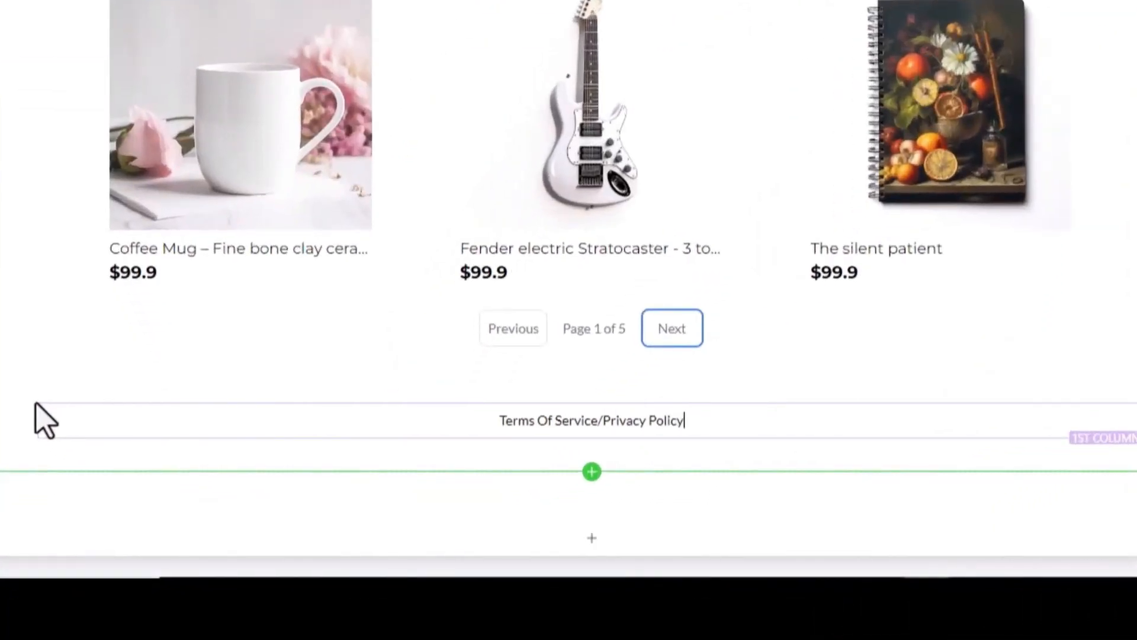
pyautogui.click(485, 418)
pyautogui.write('2003')
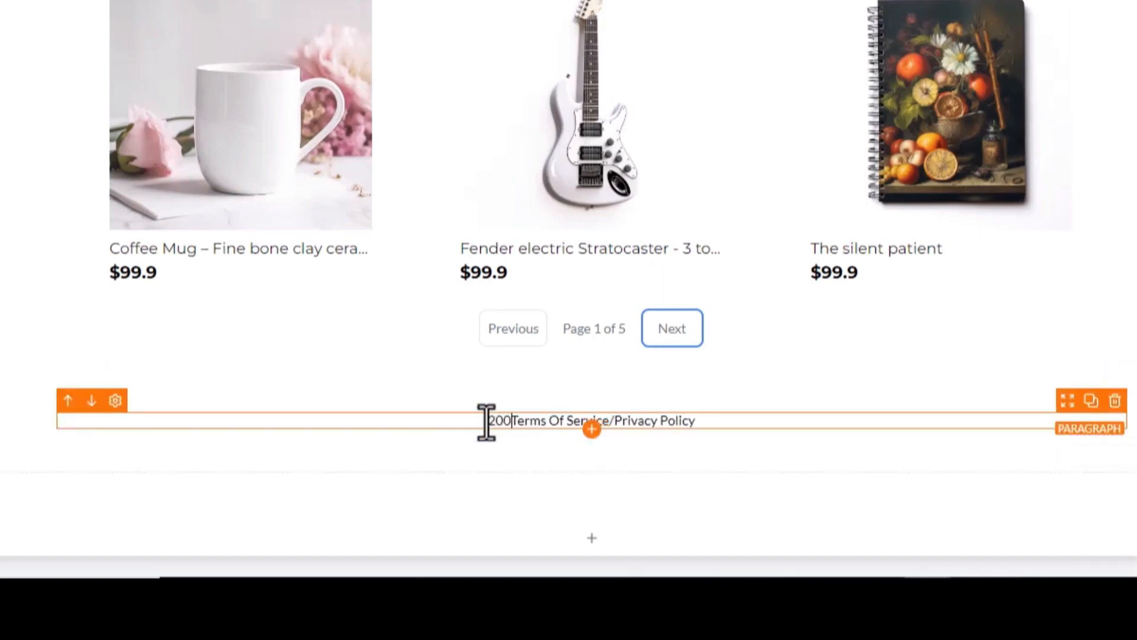
pyautogui.press('BackSpace')
pyautogui.press('BackSpace')
pyautogui.write('23 ')
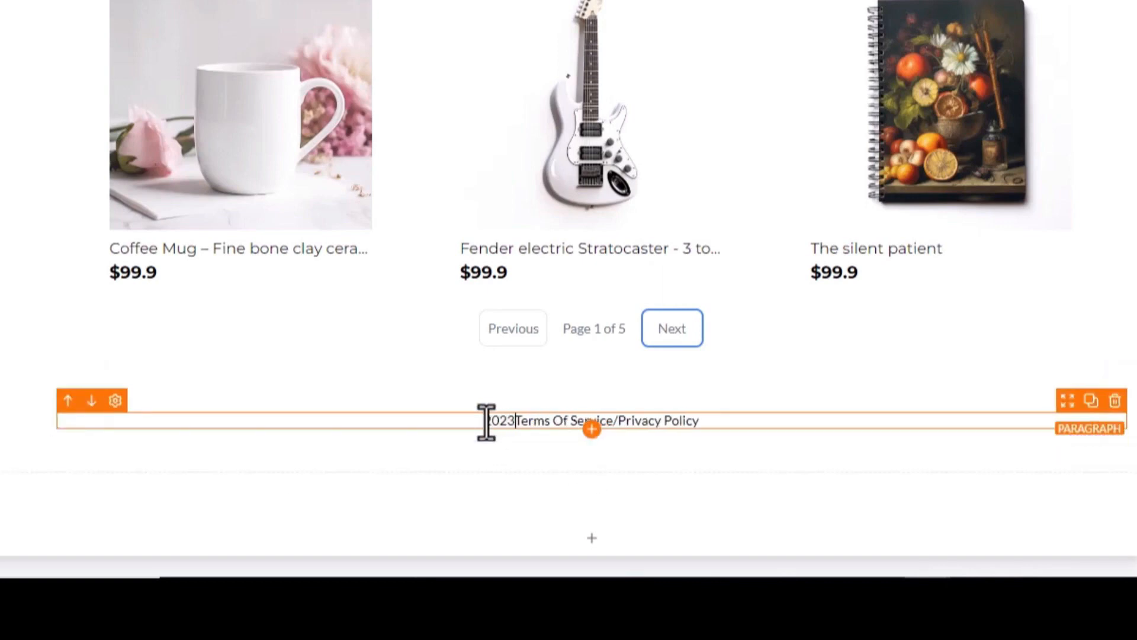
pyautogui.write('Mad Des')
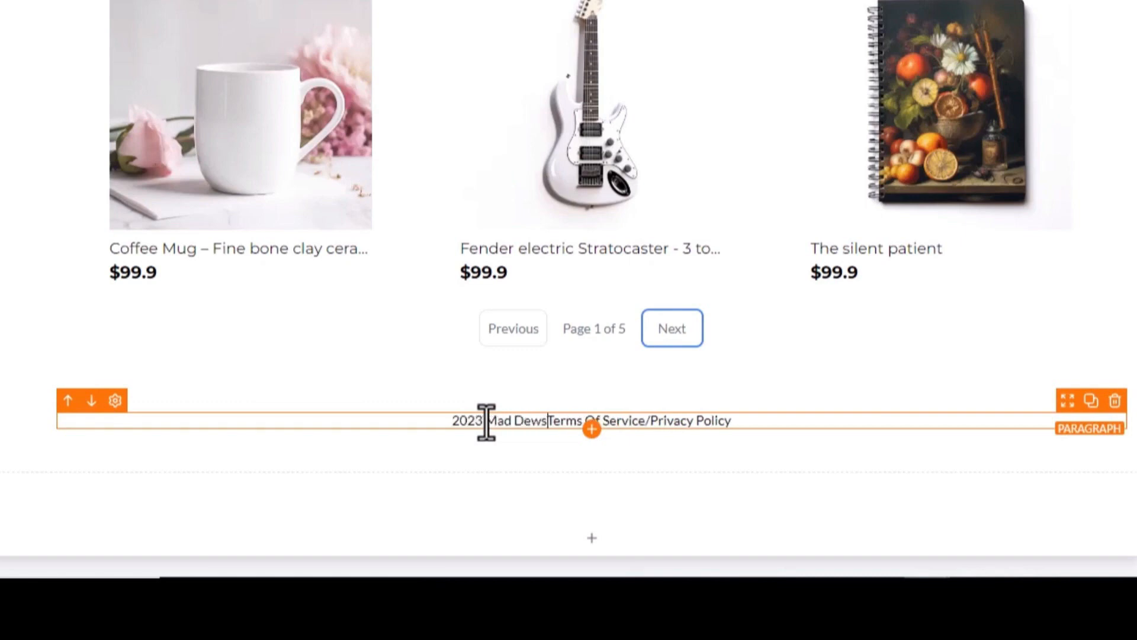
pyautogui.write('ig')
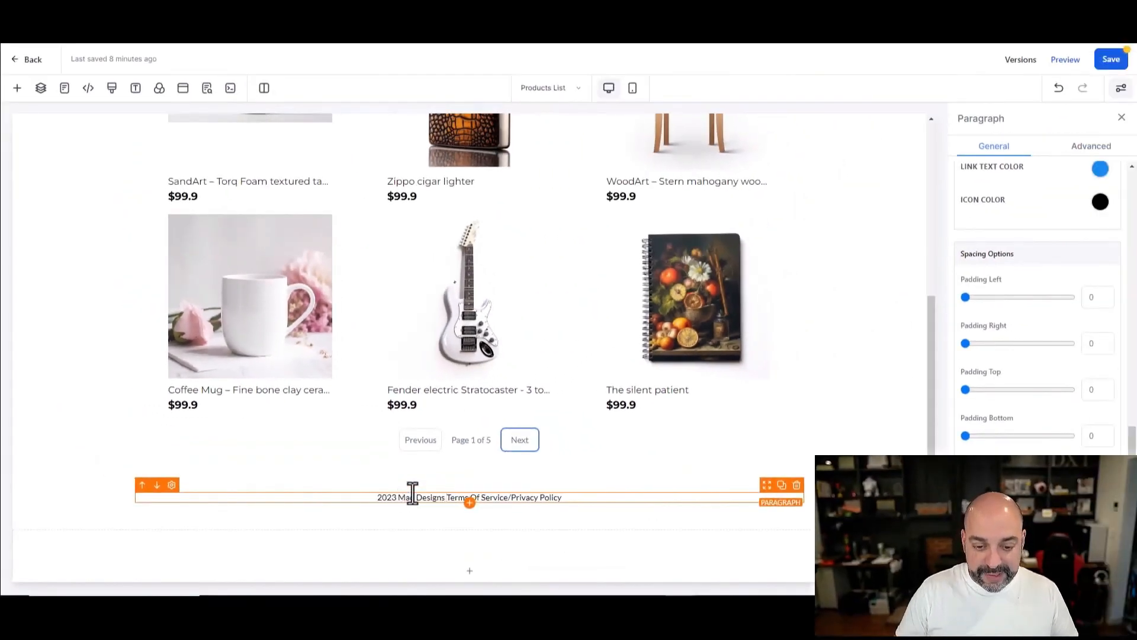
pyautogui.write('ns')
pyautogui.tripleClick(338, 499)
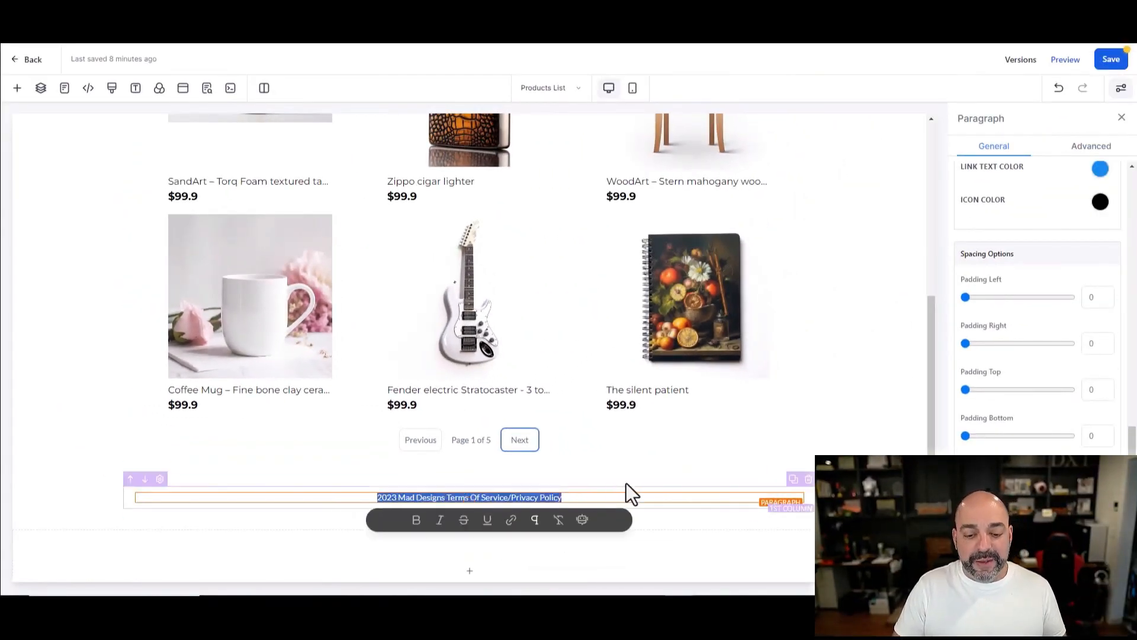
pyautogui.scroll(5, 663, 439)
# Step: Save the page and move the footer line lower within the bottom section
pyautogui.click(1103, 62)
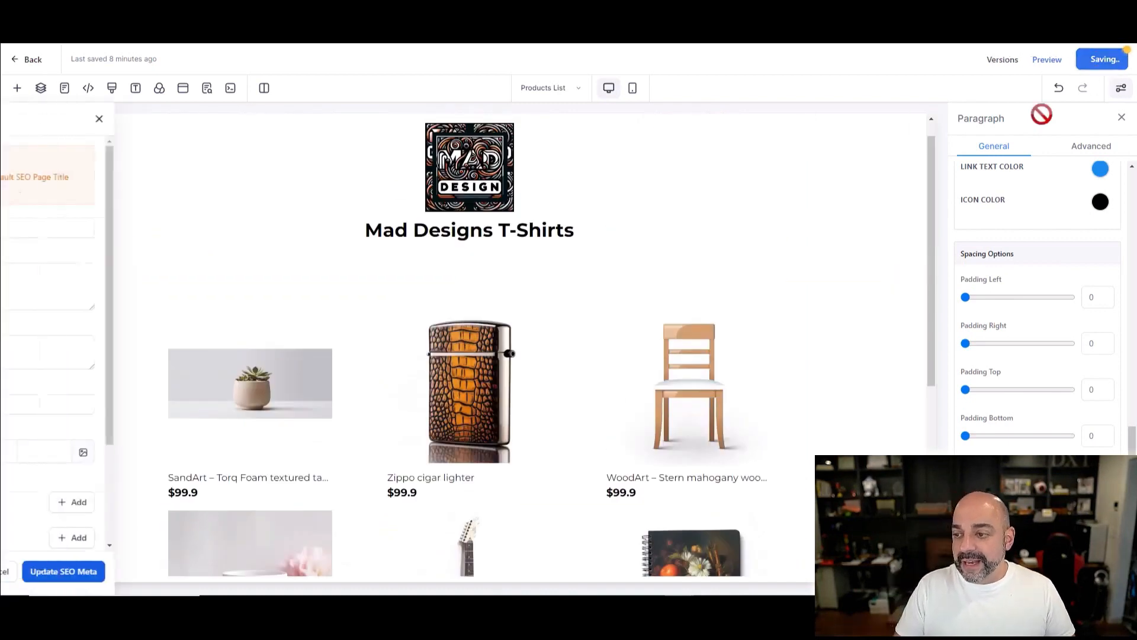
pyautogui.scroll(-5, 442, 344)
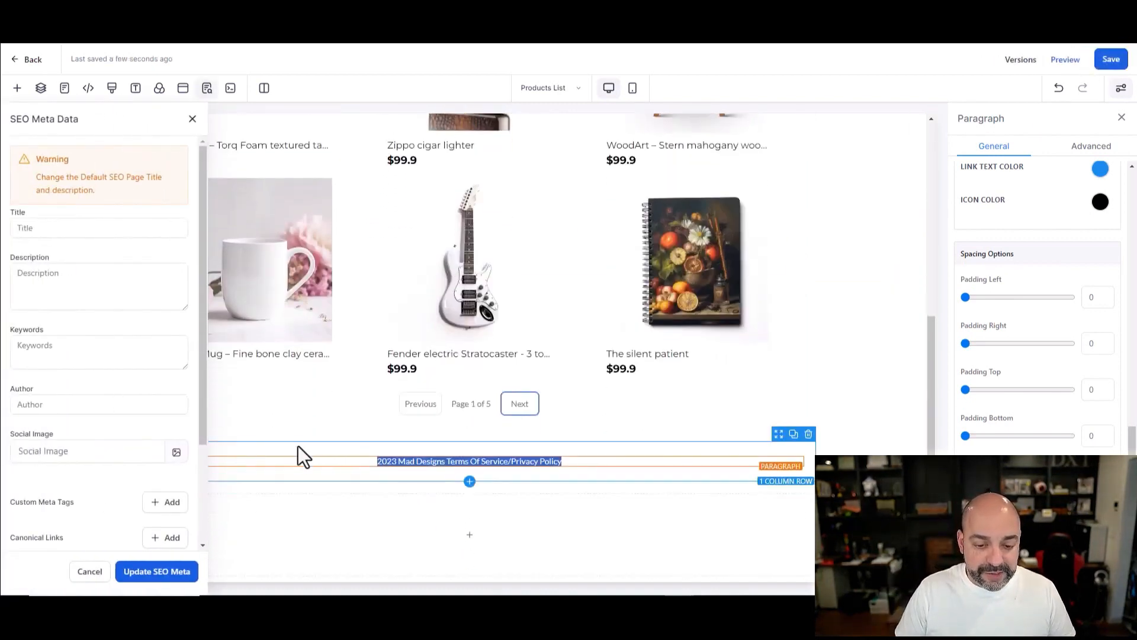
pyautogui.moveTo(768, 455); pyautogui.dragTo(588, 497)
pyautogui.click(86, 518)
pyautogui.scroll(4, 1093, 367)
pyautogui.scroll(-4, 1094, 362)
pyautogui.scroll(4, 1076, 296)
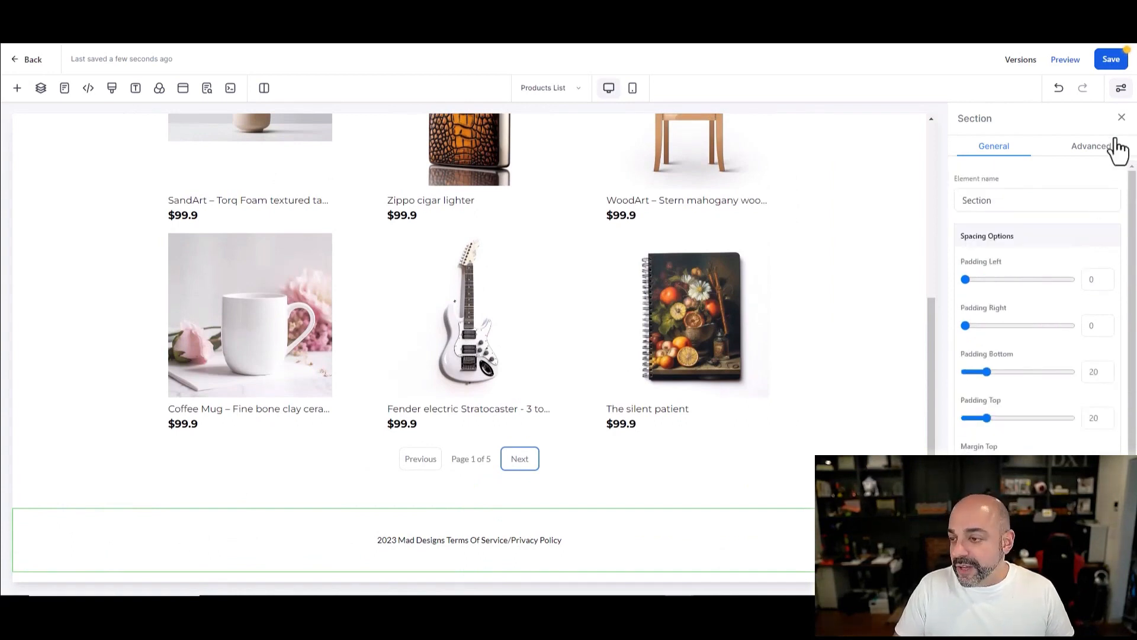
# Step: Remove the extra copy of the footer text and the leftover empty row
pyautogui.click(792, 517)
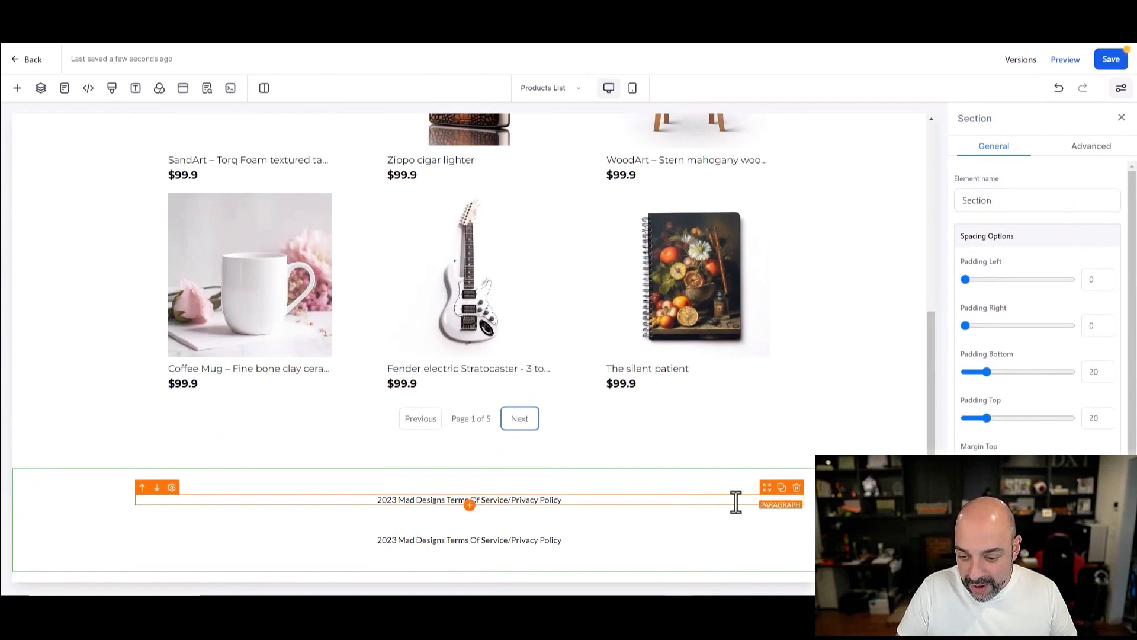
pyautogui.click(800, 503)
pyautogui.click(808, 467)
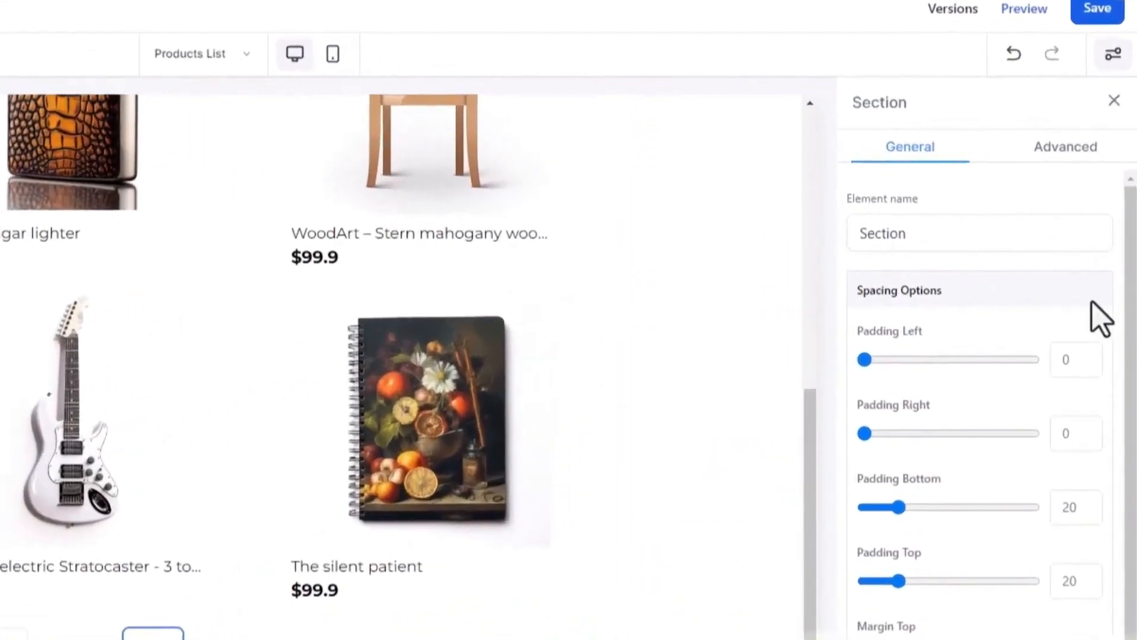
pyautogui.scroll(-4, 1102, 290)
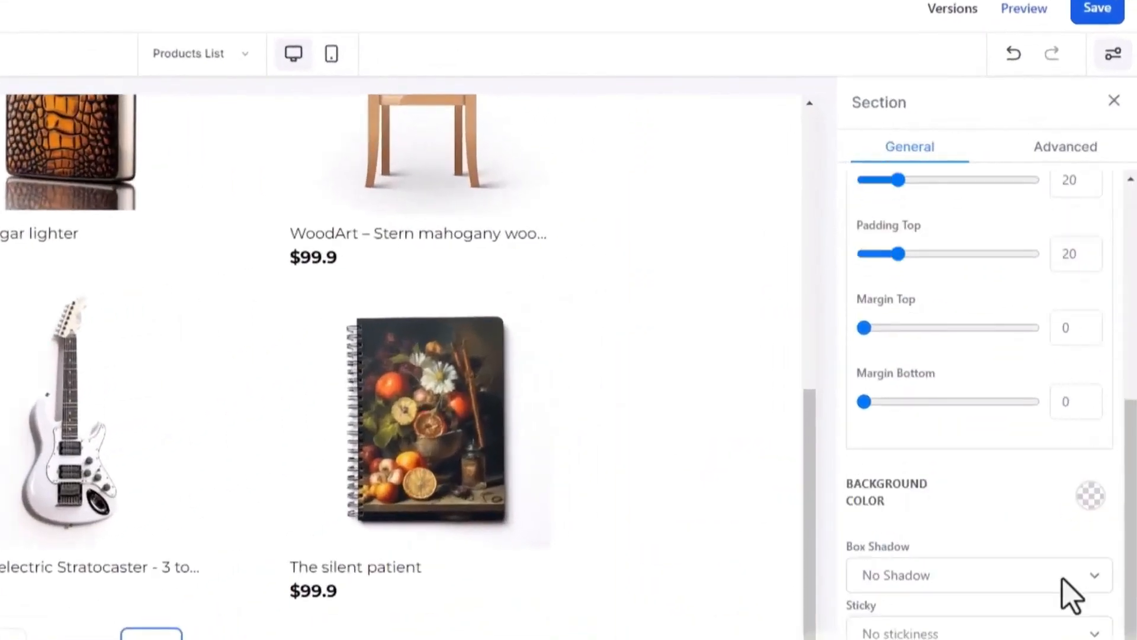
# Step: Give the footer section a light blue background and save the Products List page
pyautogui.click(1090, 497)
pyautogui.click(970, 581)
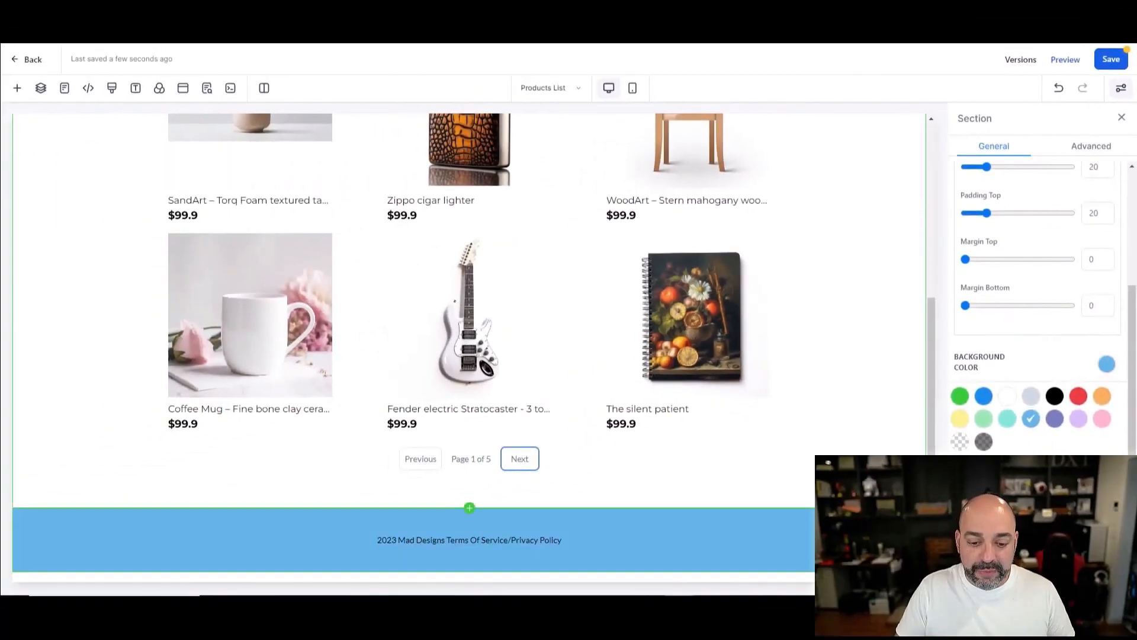
pyautogui.scroll(3, 899, 349)
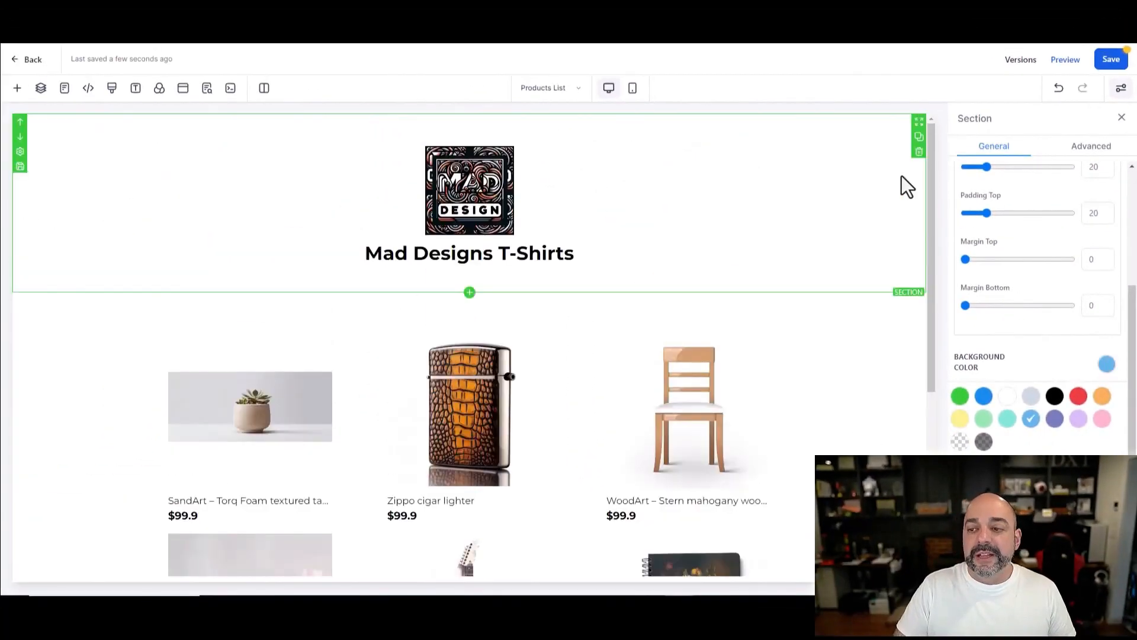
pyautogui.click(1111, 59)
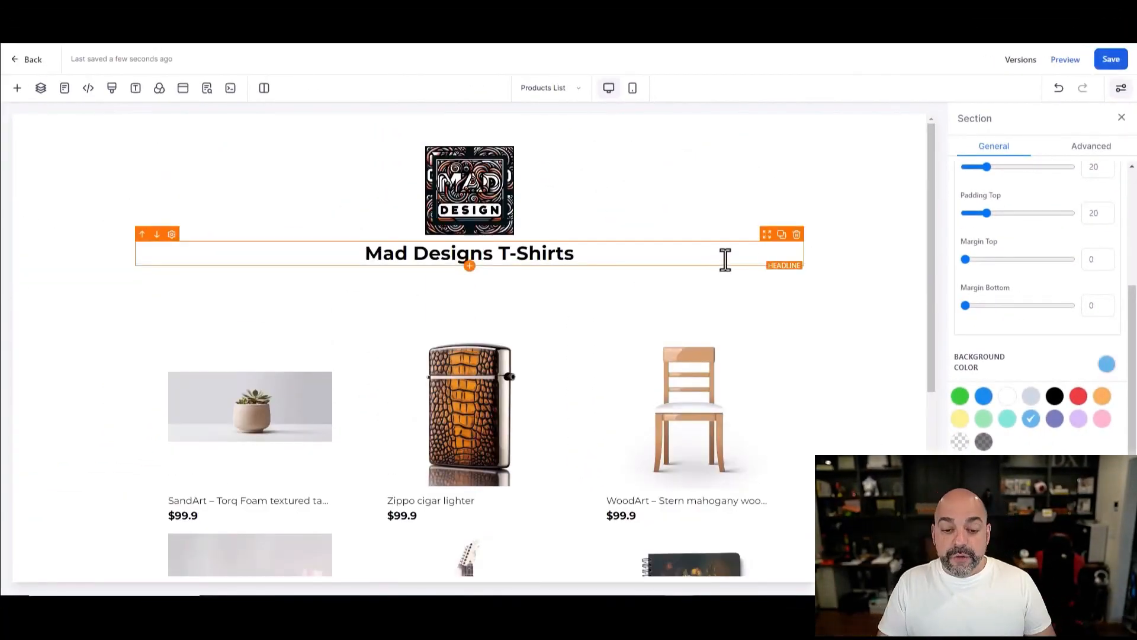
# Step: Preview the store and view the Cow Shirt product page with its $19.99 price and description
pyautogui.click(1055, 66)
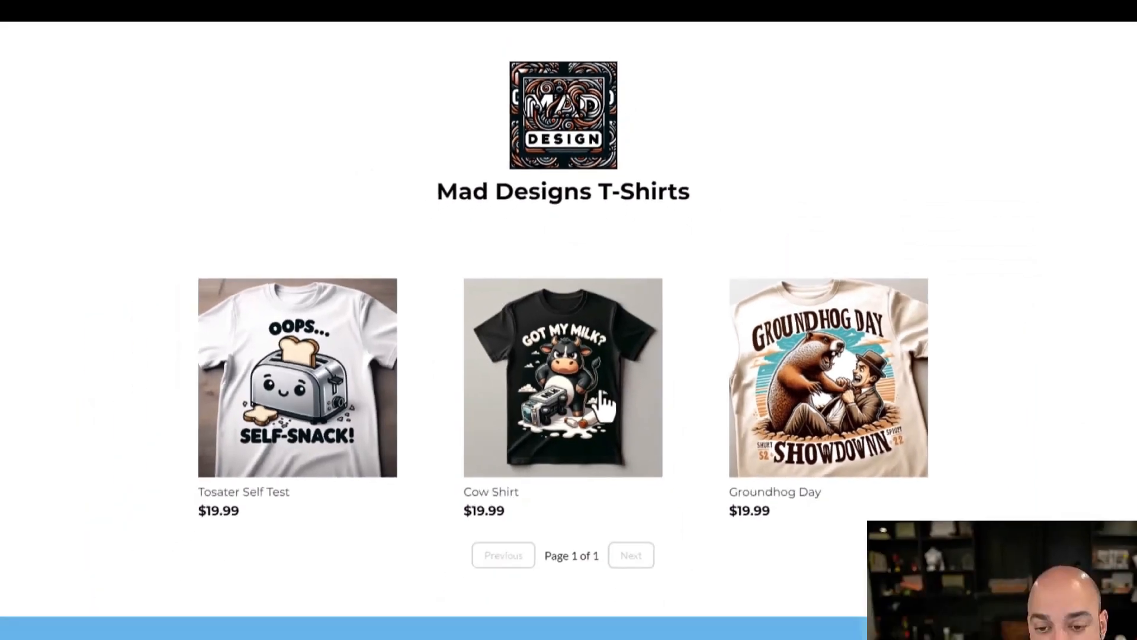
pyautogui.click(628, 481)
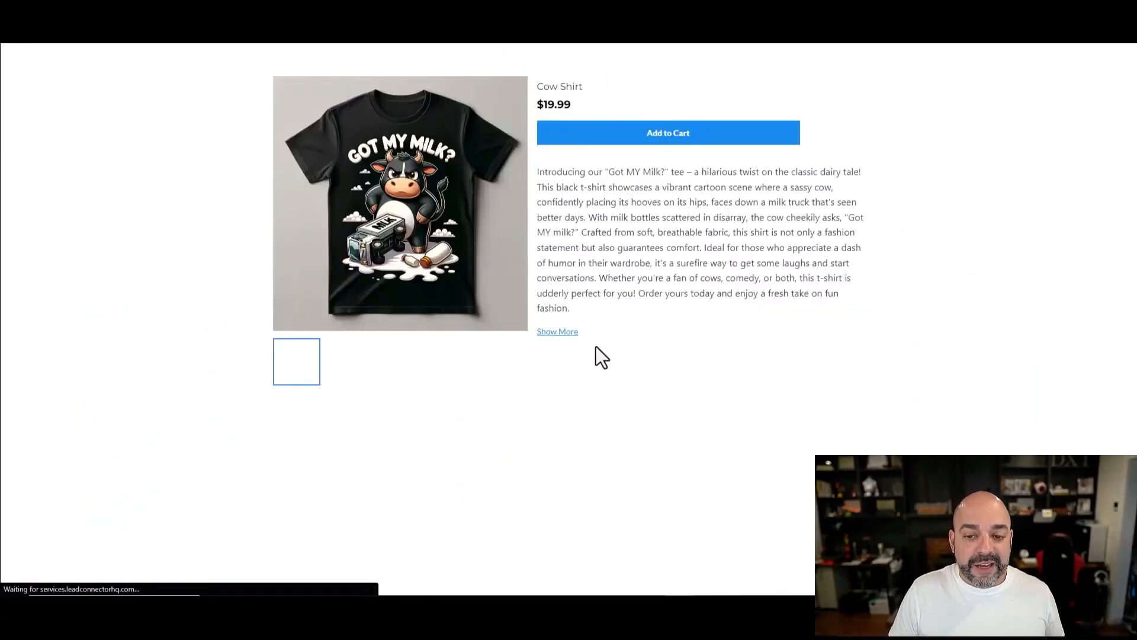
pyautogui.moveTo(577, 308); pyautogui.dragTo(527, 186)
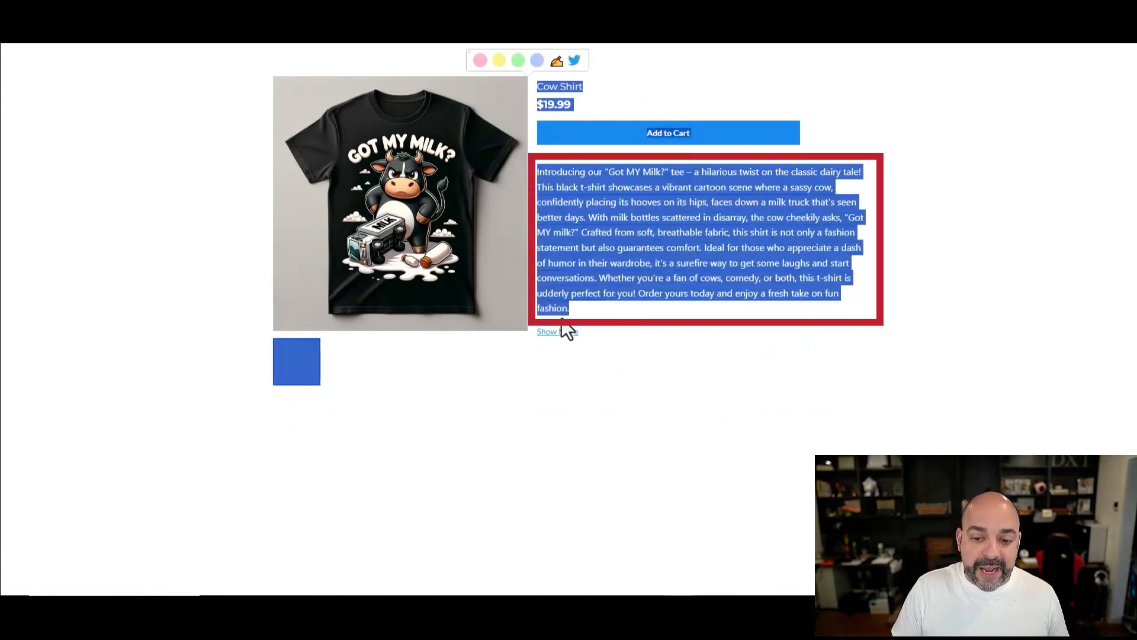
pyautogui.click(607, 336)
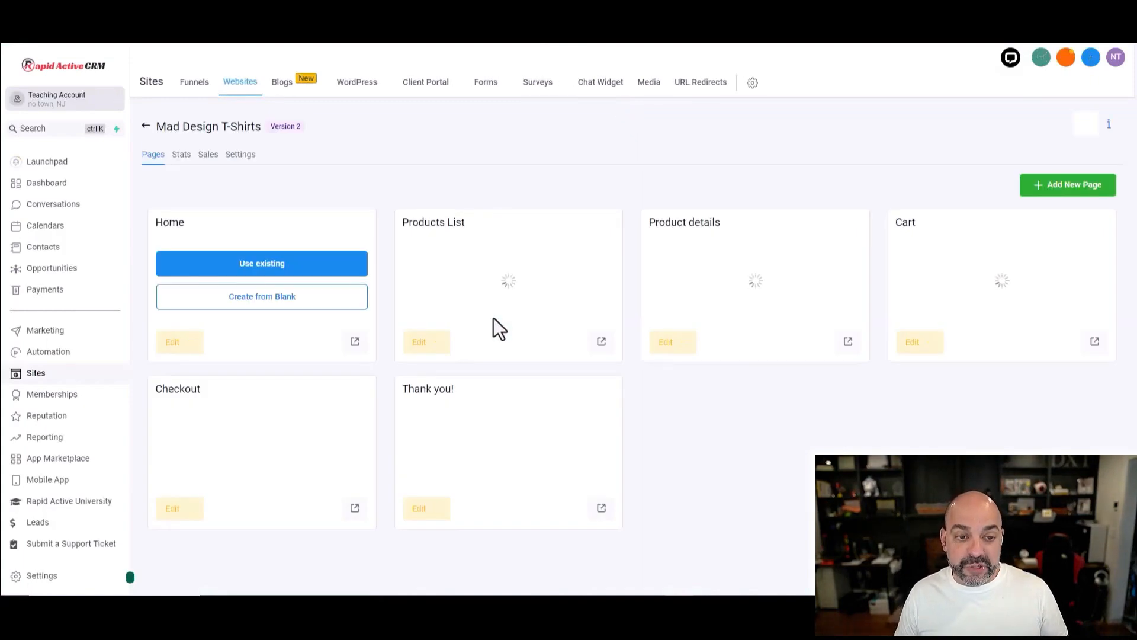
# Step: Confirm the website's Payment mode is Test, then reopen the Products List page for editing
pyautogui.click(243, 156)
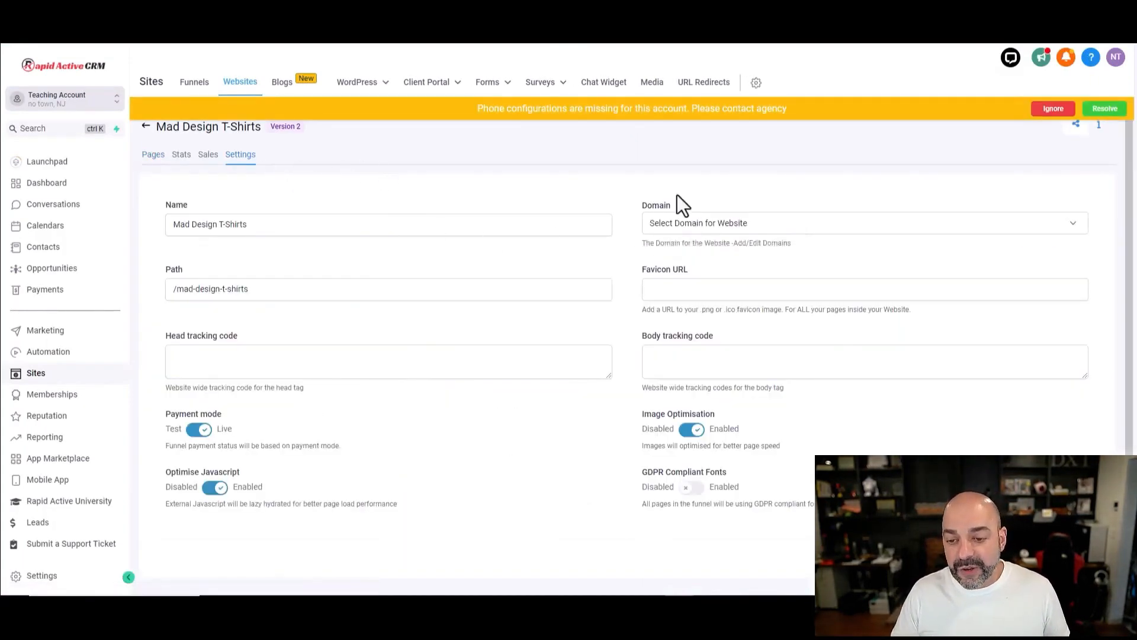
pyautogui.tripleClick(202, 417)
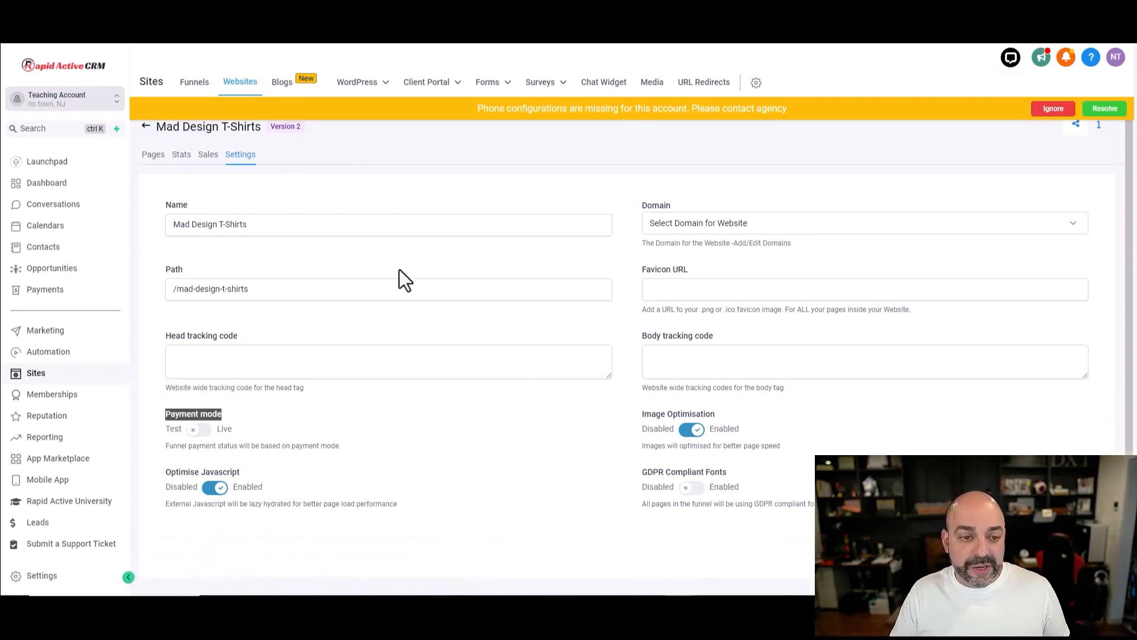
pyautogui.click(154, 155)
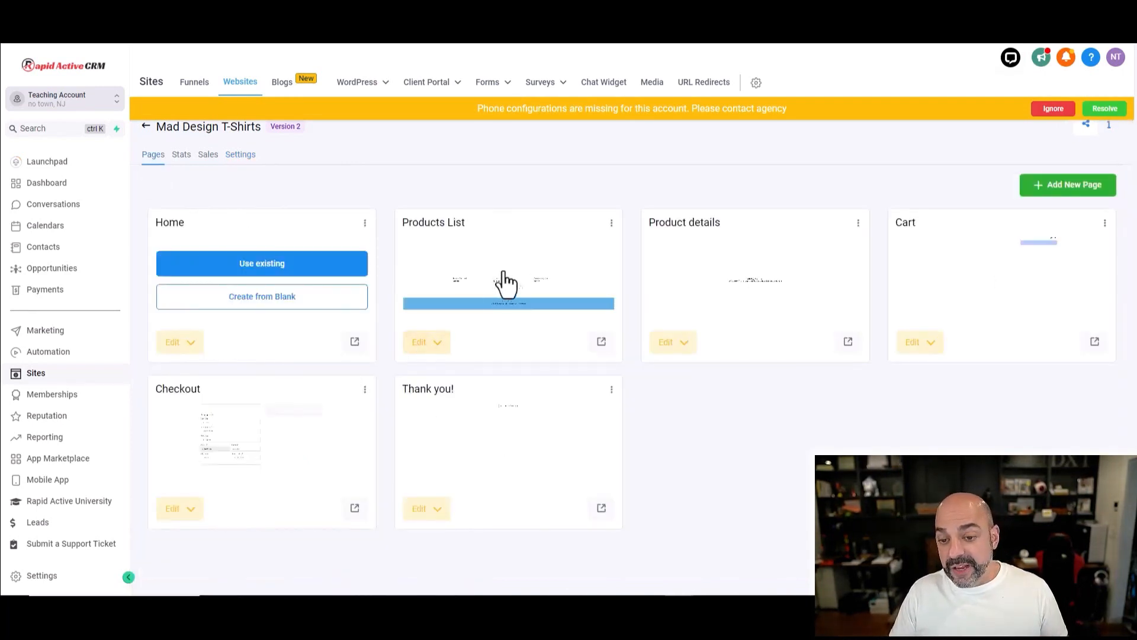
pyautogui.click(518, 258)
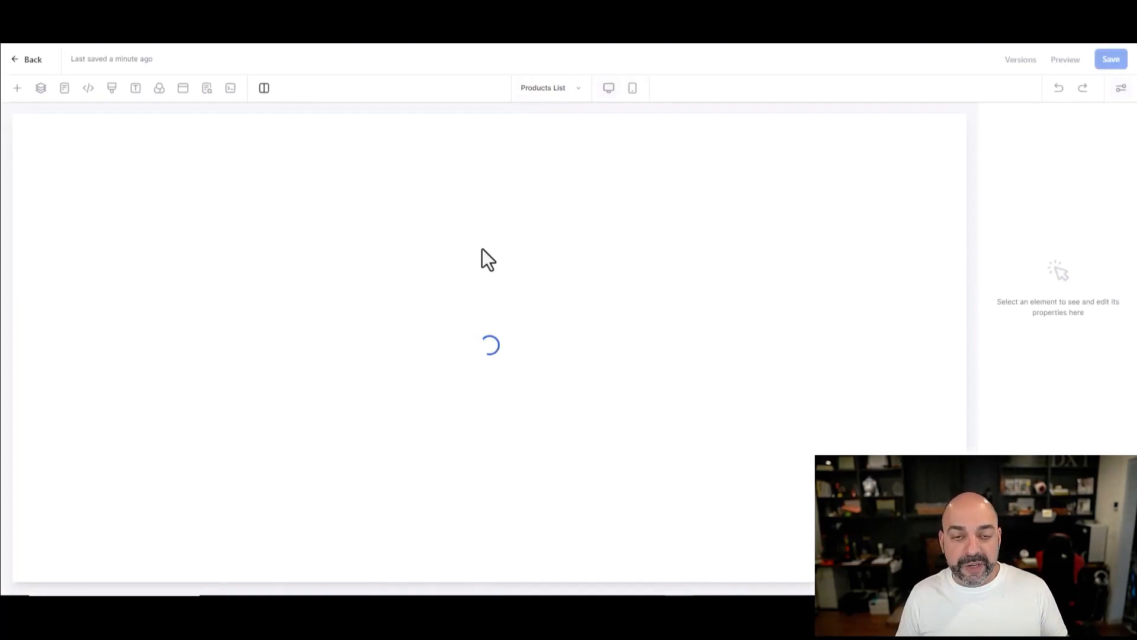
# Step: Preview the Products List page and add a Cow Shirt to the cart
pyautogui.click(1064, 62)
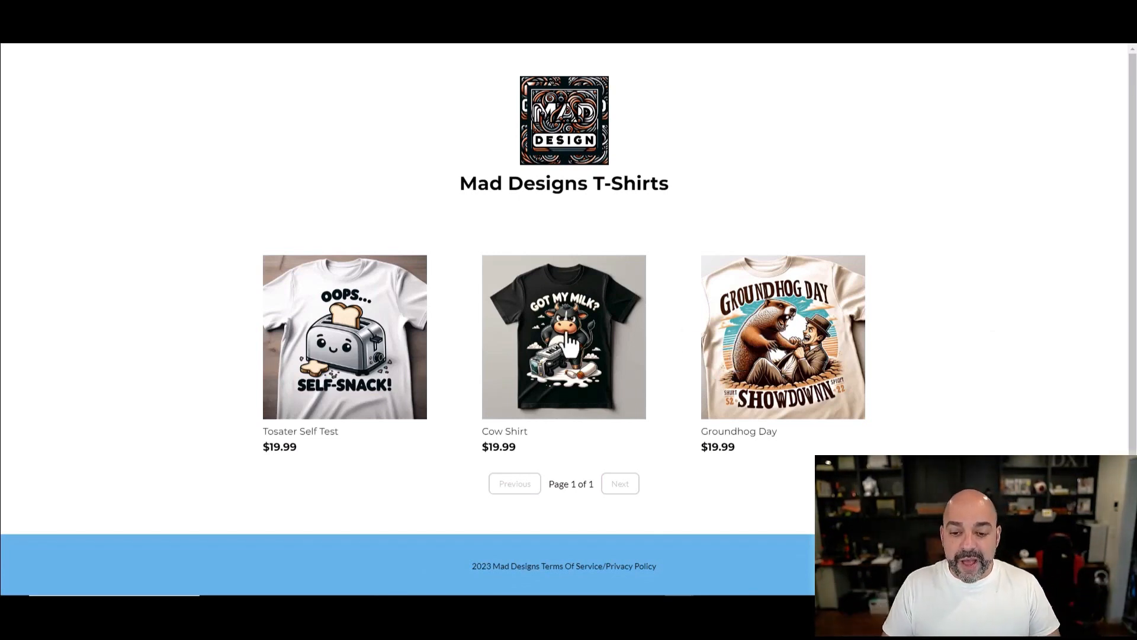
pyautogui.click(597, 342)
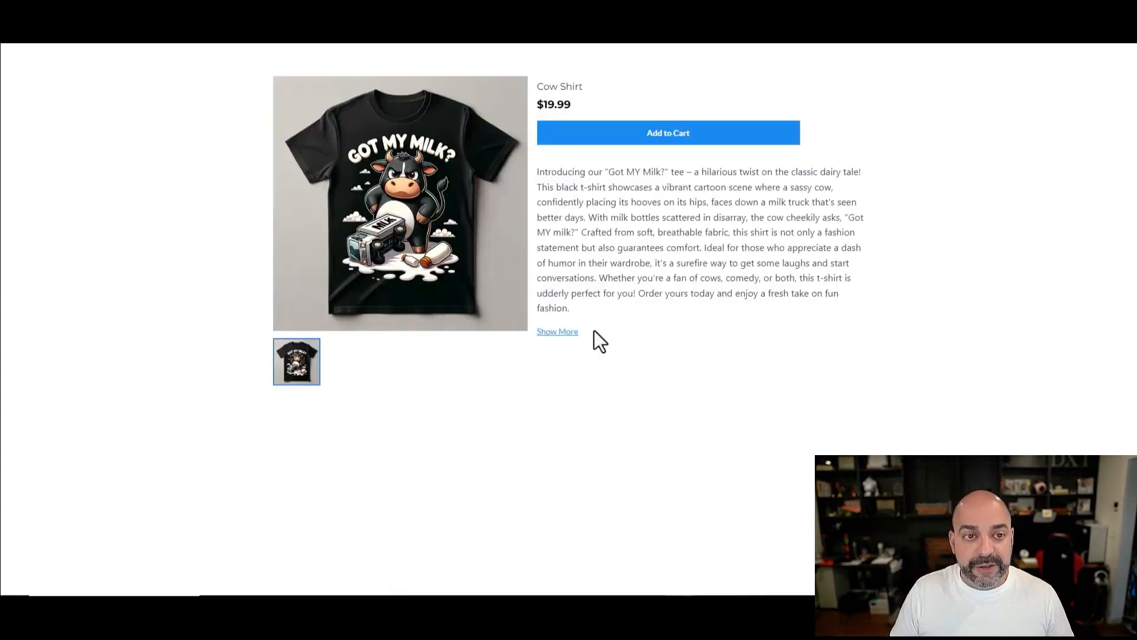
pyautogui.click(672, 149)
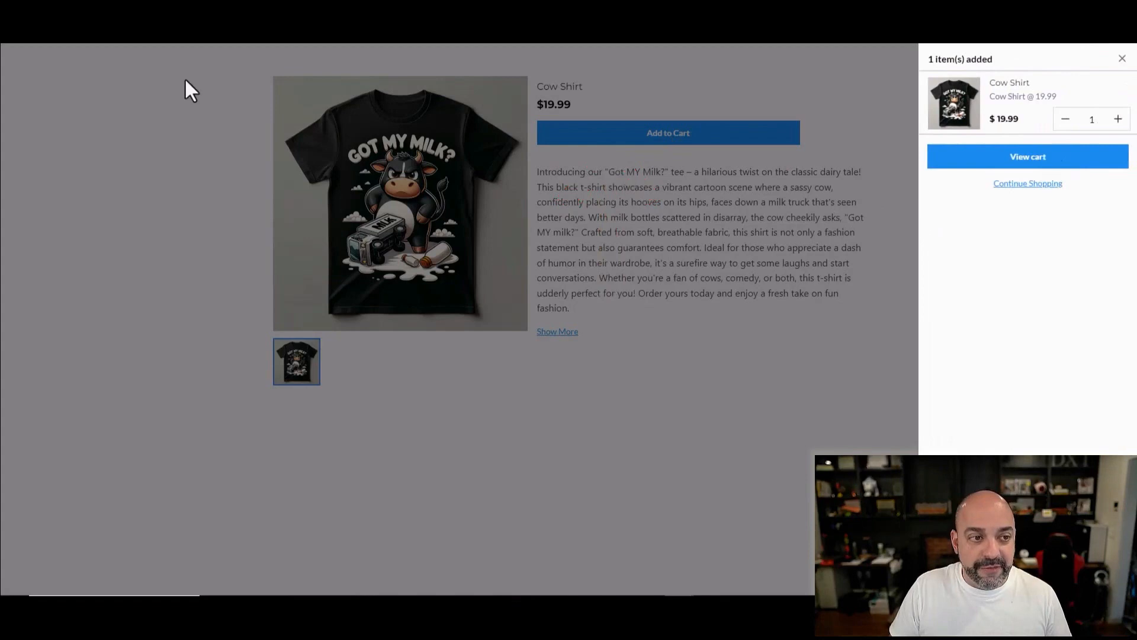
pyautogui.click(1122, 58)
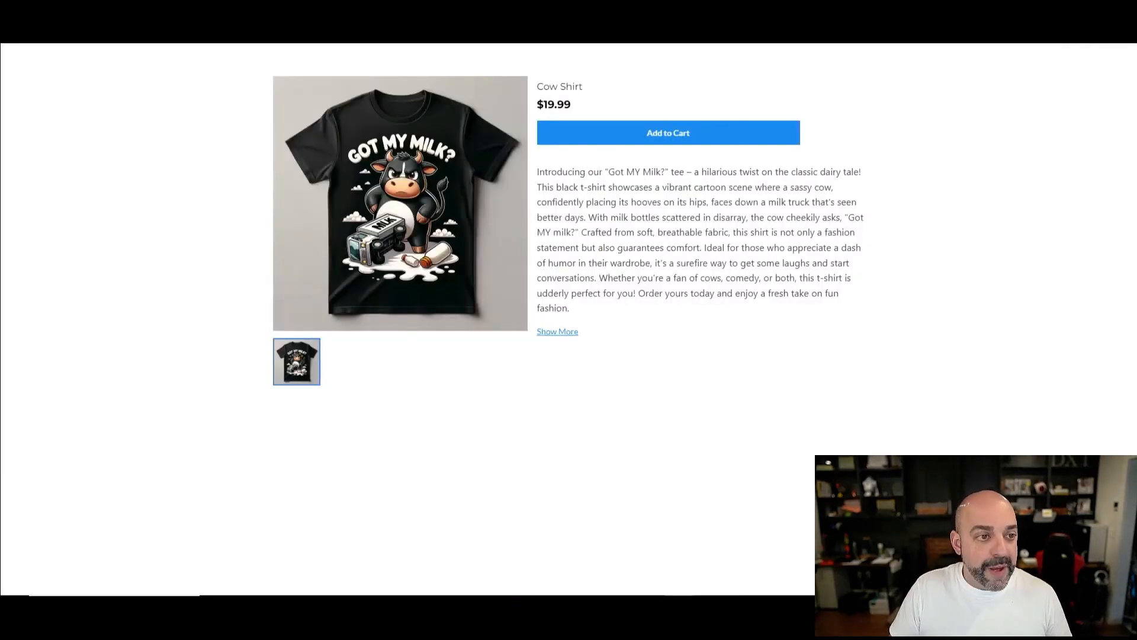
pyautogui.hotkey('alt', 'Left')
# Step: Add a Black/Large Groundhog Day shirt to the cart
pyautogui.click(773, 326)
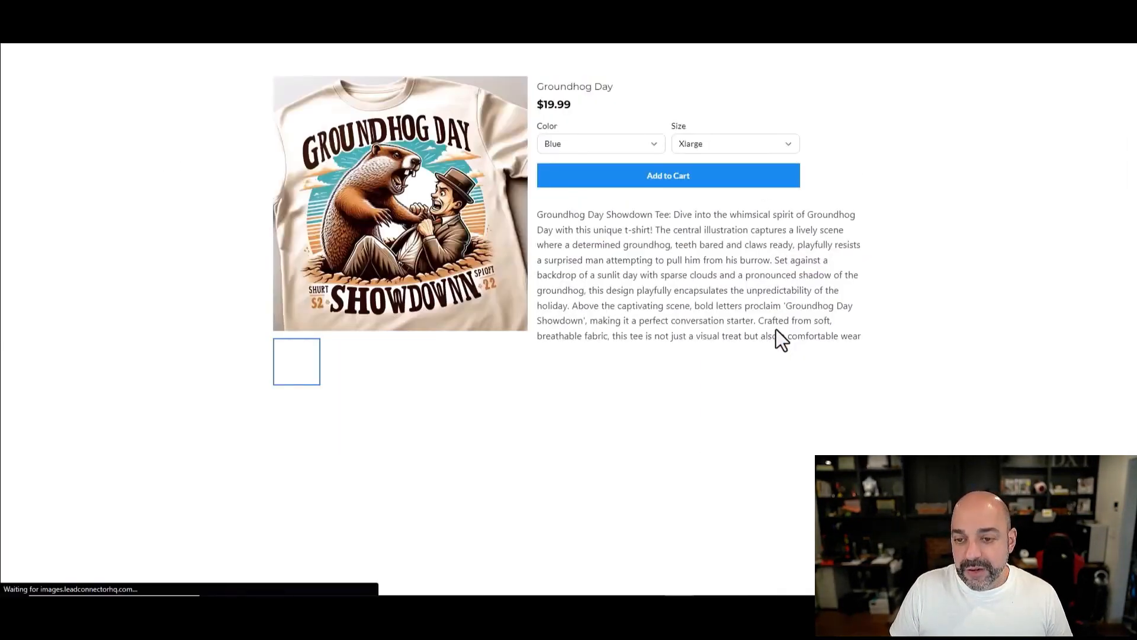
pyautogui.click(599, 144)
pyautogui.click(598, 172)
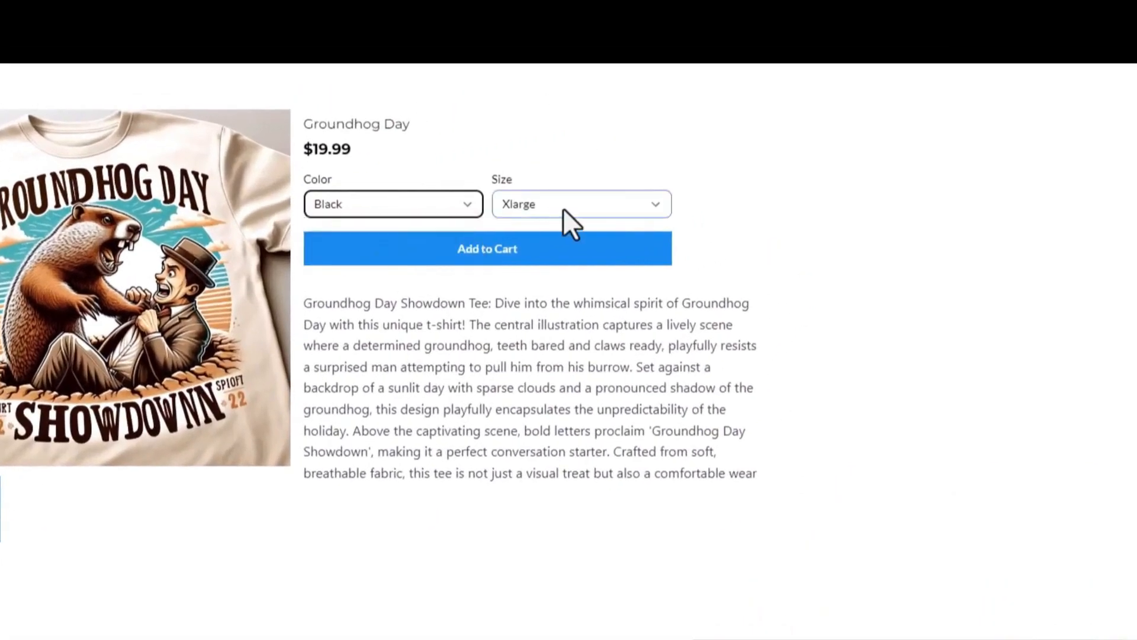
pyautogui.click(563, 211)
pyautogui.click(571, 253)
pyautogui.click(492, 253)
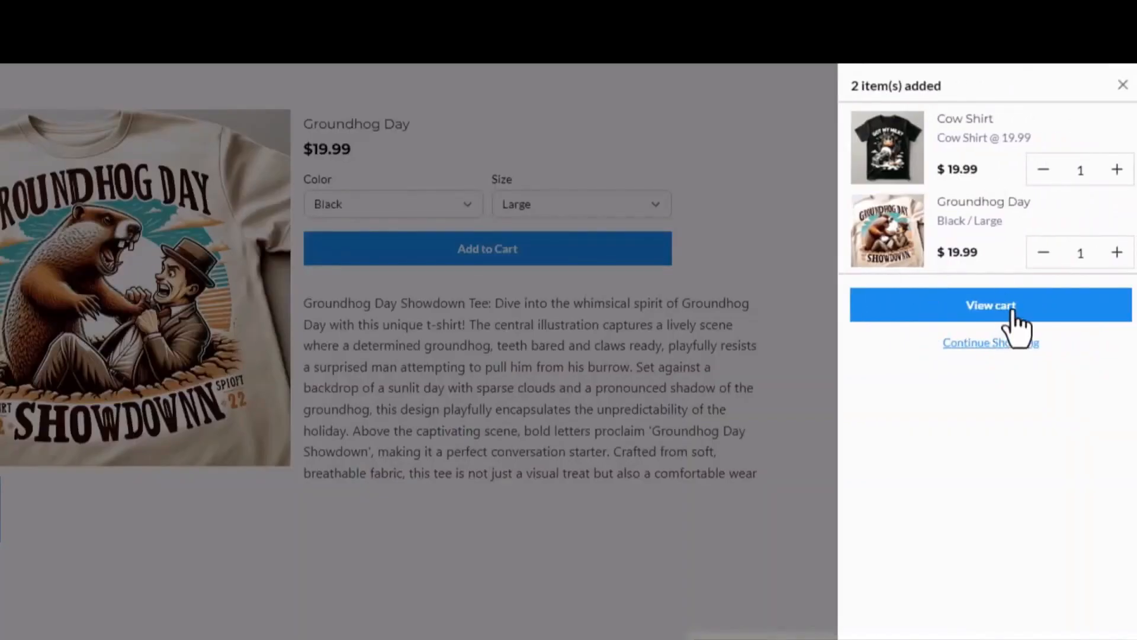
pyautogui.click(993, 344)
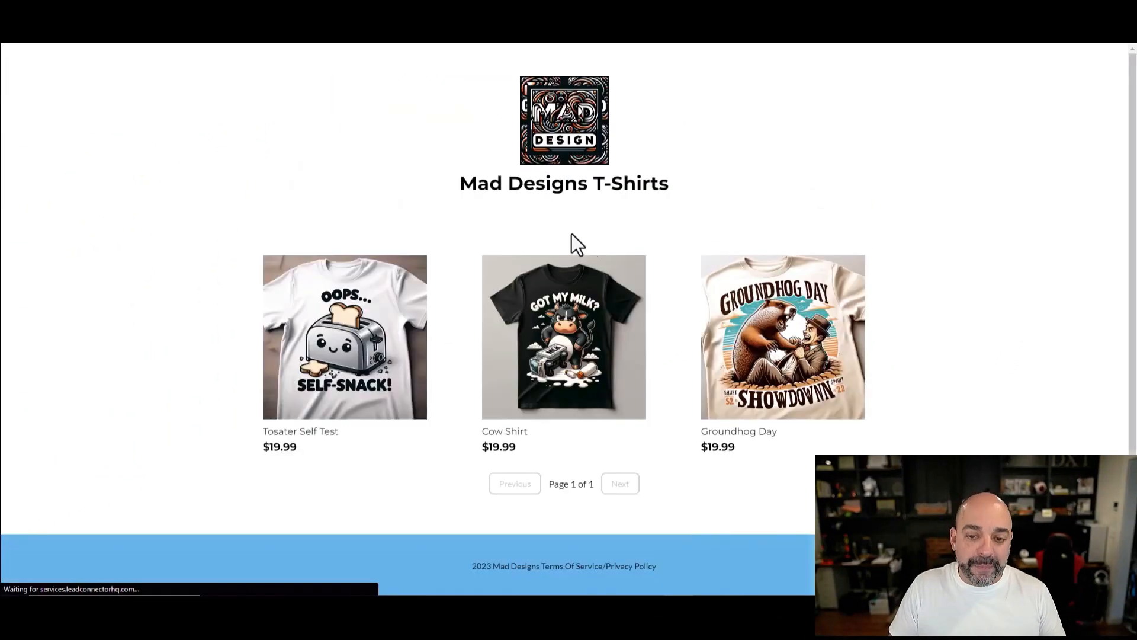
# Step: Add a Blue/Xlarge Groundhog Day shirt, then remove the Black/Large item from the cart
pyautogui.click(803, 350)
pyautogui.click(718, 178)
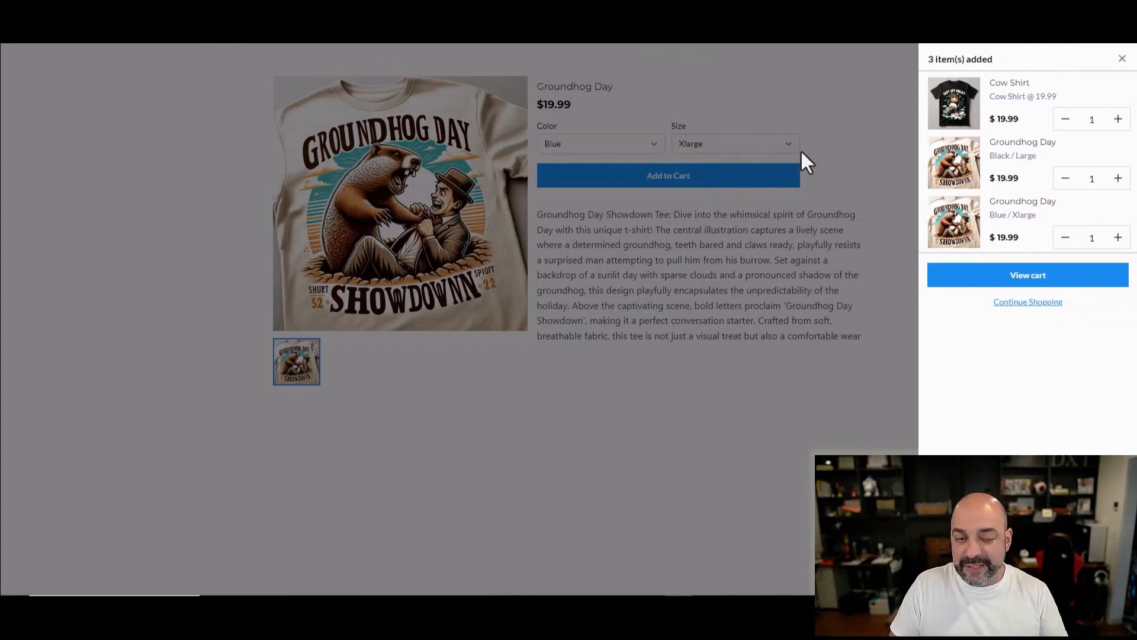
pyautogui.click(1024, 277)
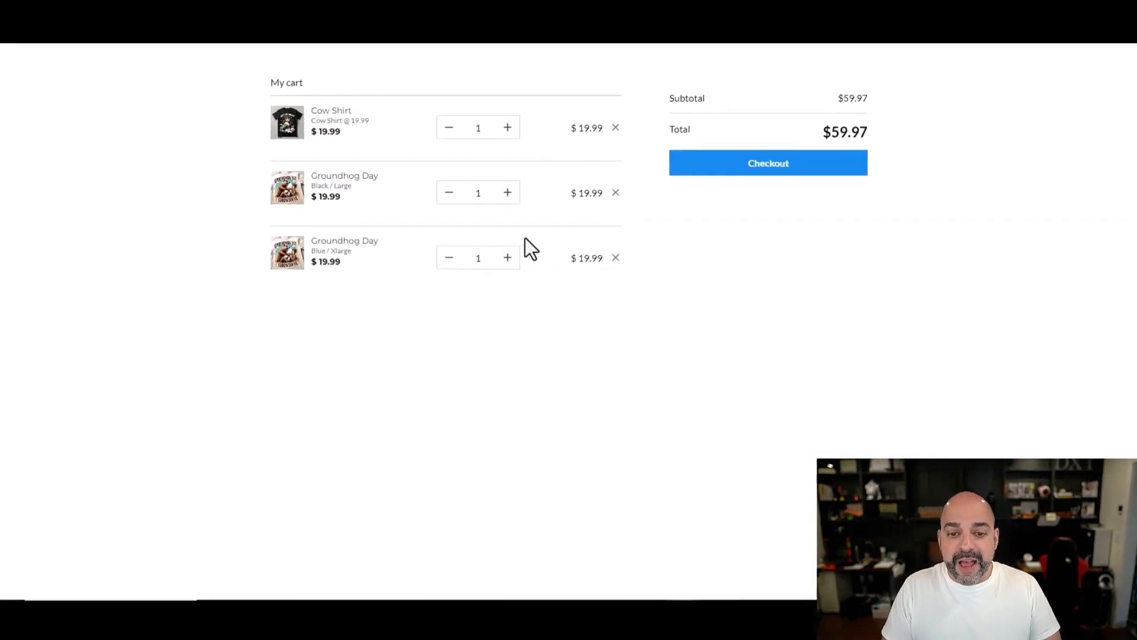
pyautogui.click(507, 191)
pyautogui.click(450, 192)
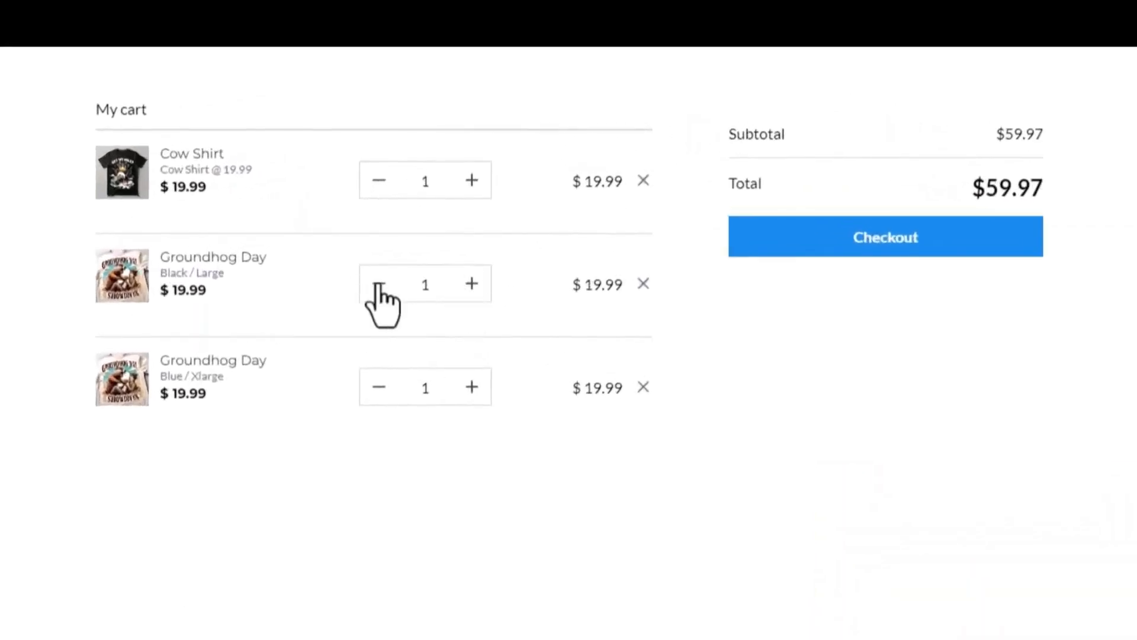
pyautogui.click(377, 284)
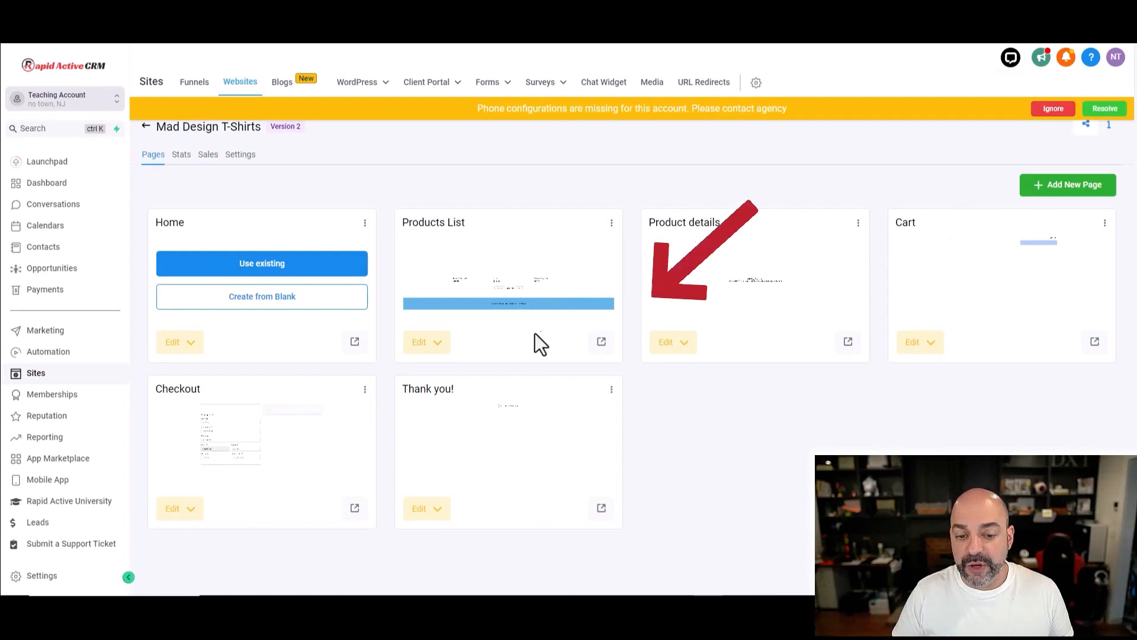
# Step: Add another Cow Shirt, then set its cart quantity back to 1
pyautogui.click(602, 342)
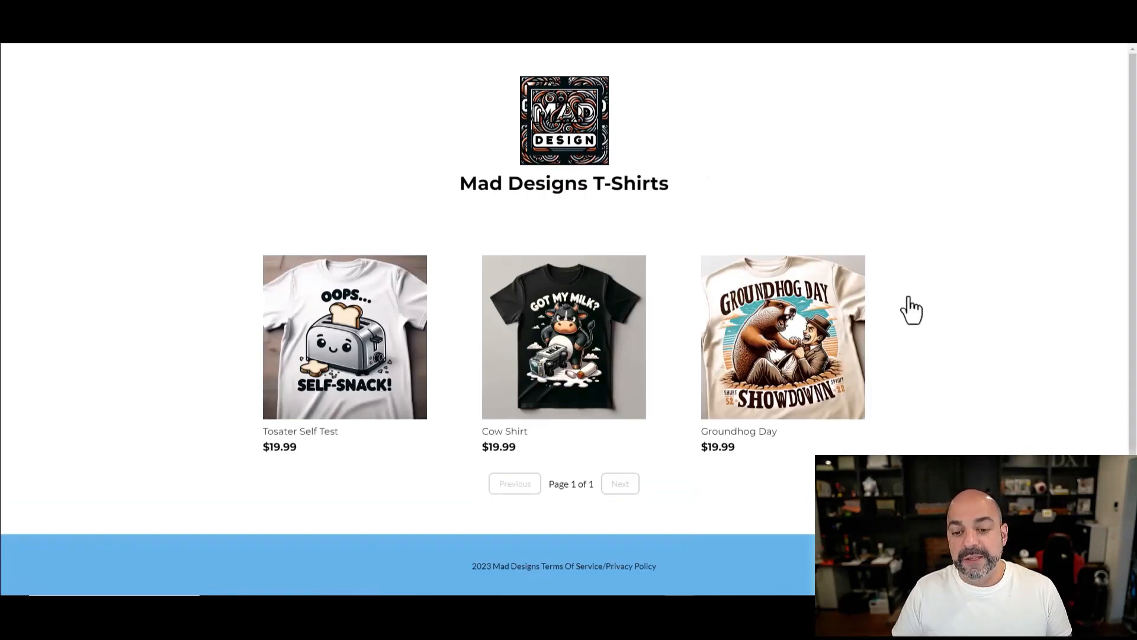
pyautogui.click(674, 326)
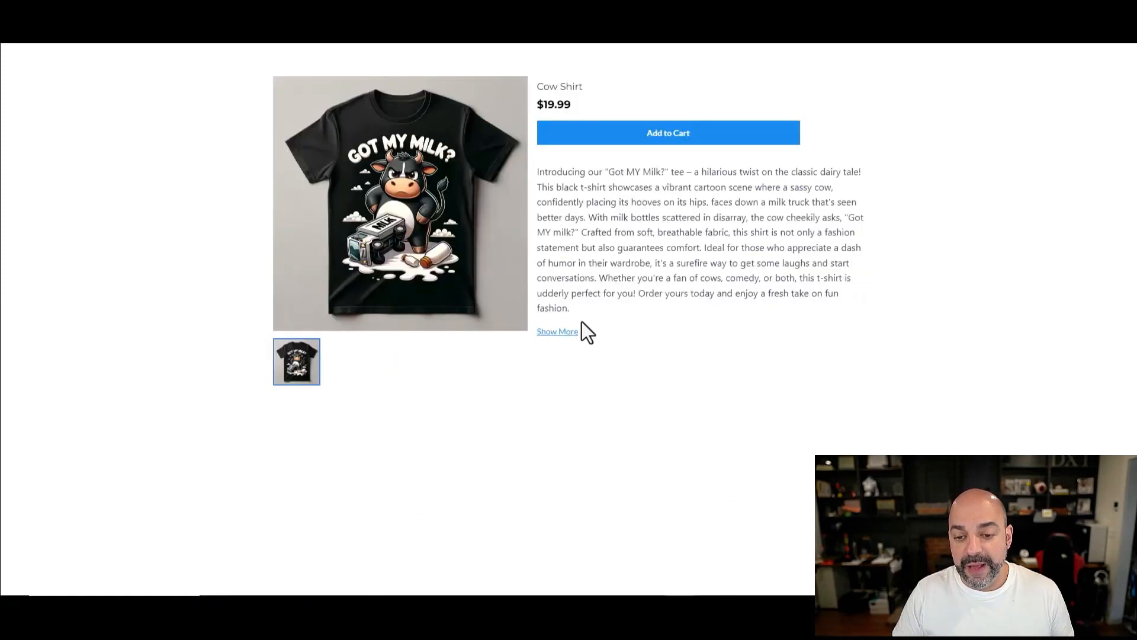
pyautogui.click(657, 136)
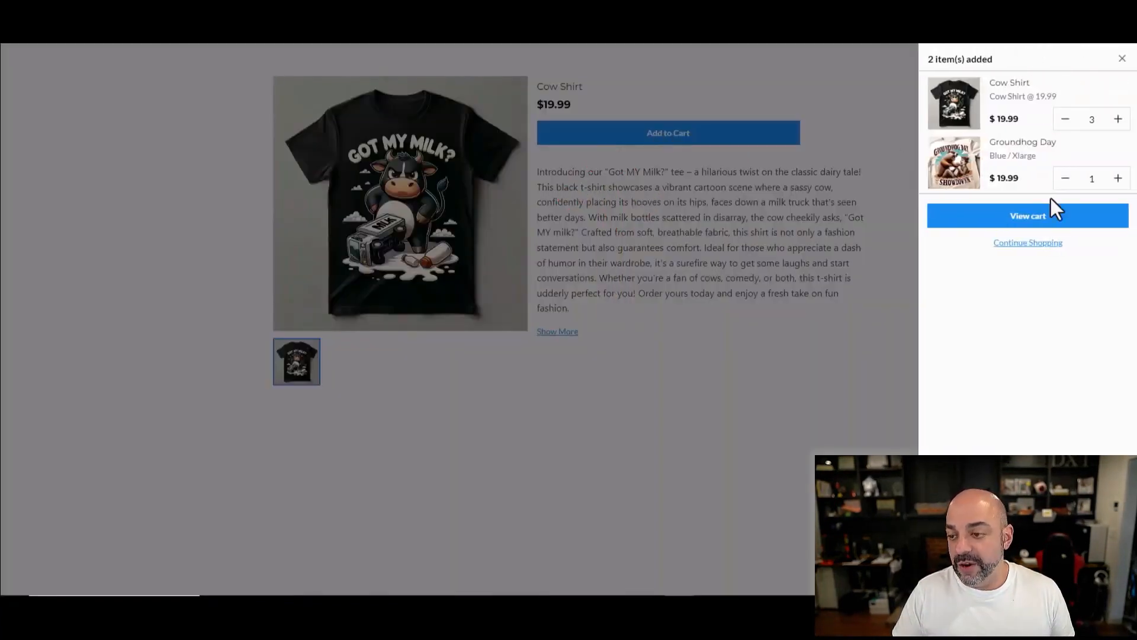
pyautogui.click(1054, 217)
pyautogui.click(450, 128)
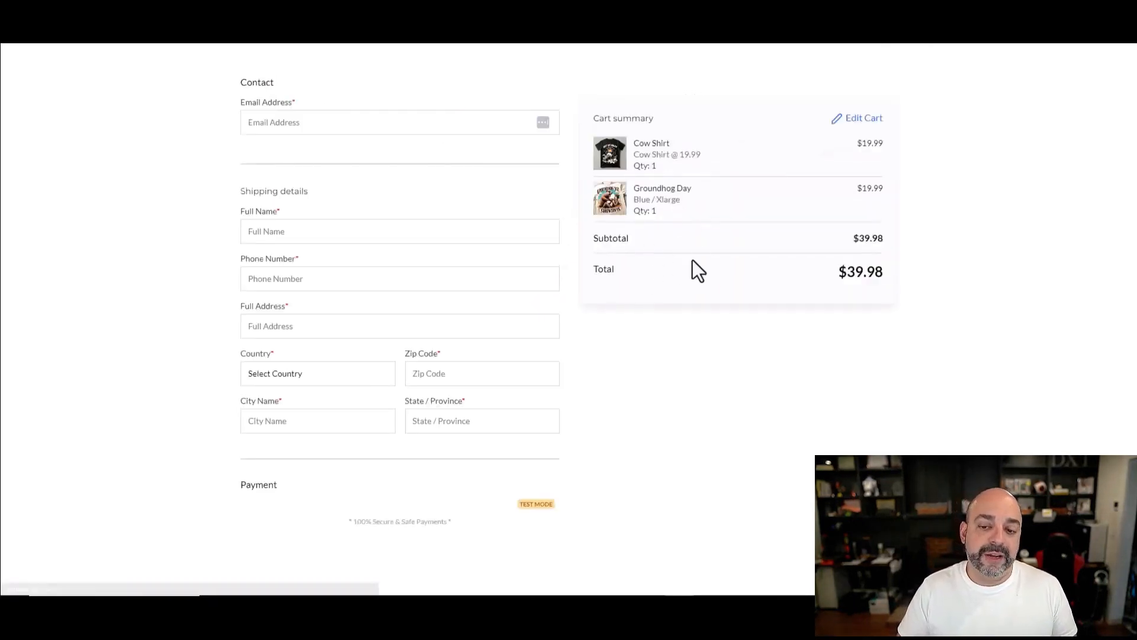
pyautogui.scroll(-3, 653, 281)
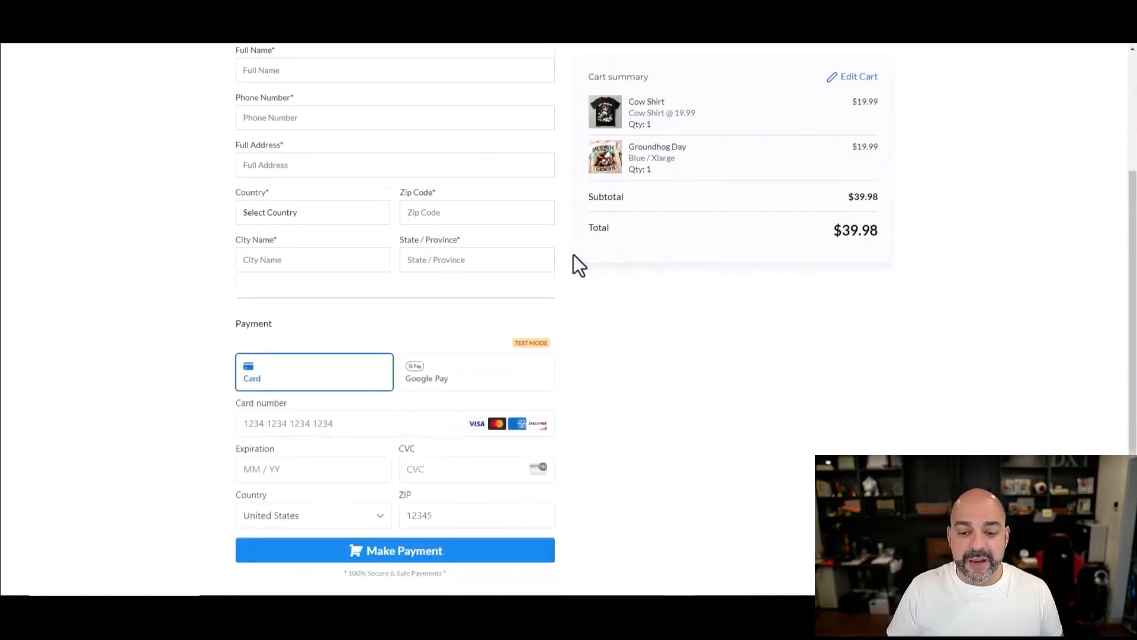
# Step: Enter the test card number, expiry date and billing ZIP code at checkout
pyautogui.click(327, 408)
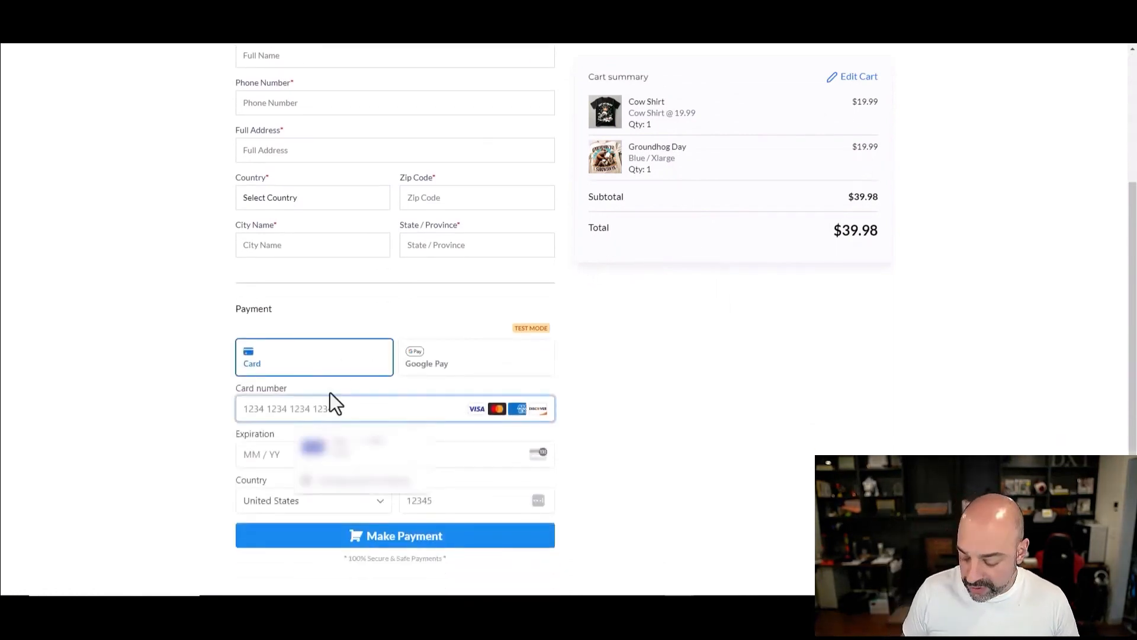
pyautogui.write('4242 4242 42')
pyautogui.write('42 4242')
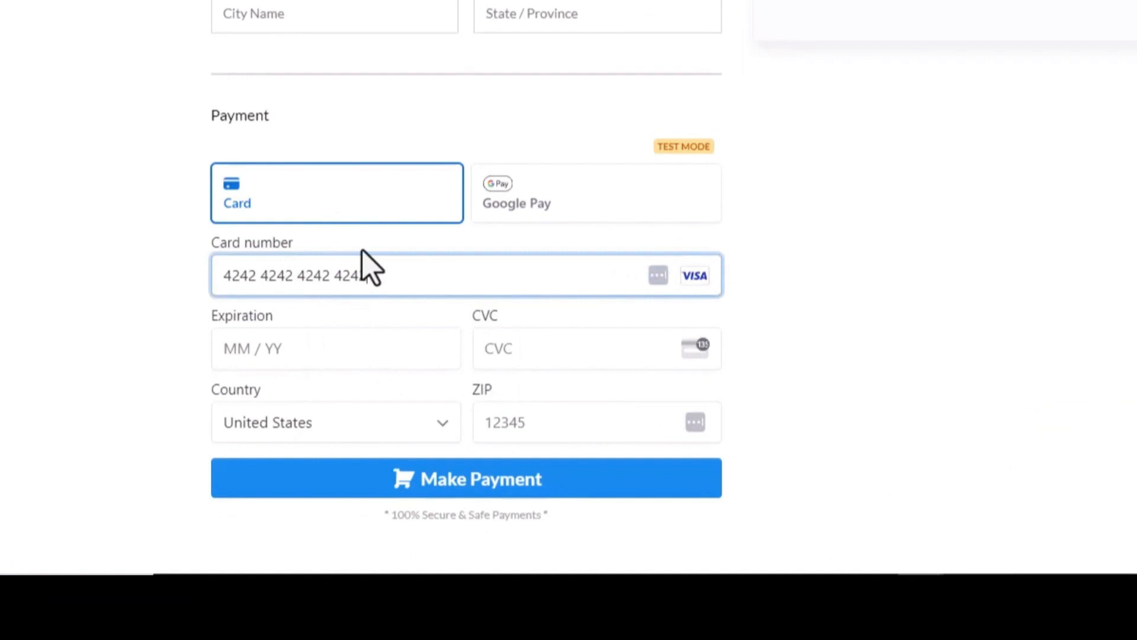
pyautogui.click(330, 359)
pyautogui.write('05 /')
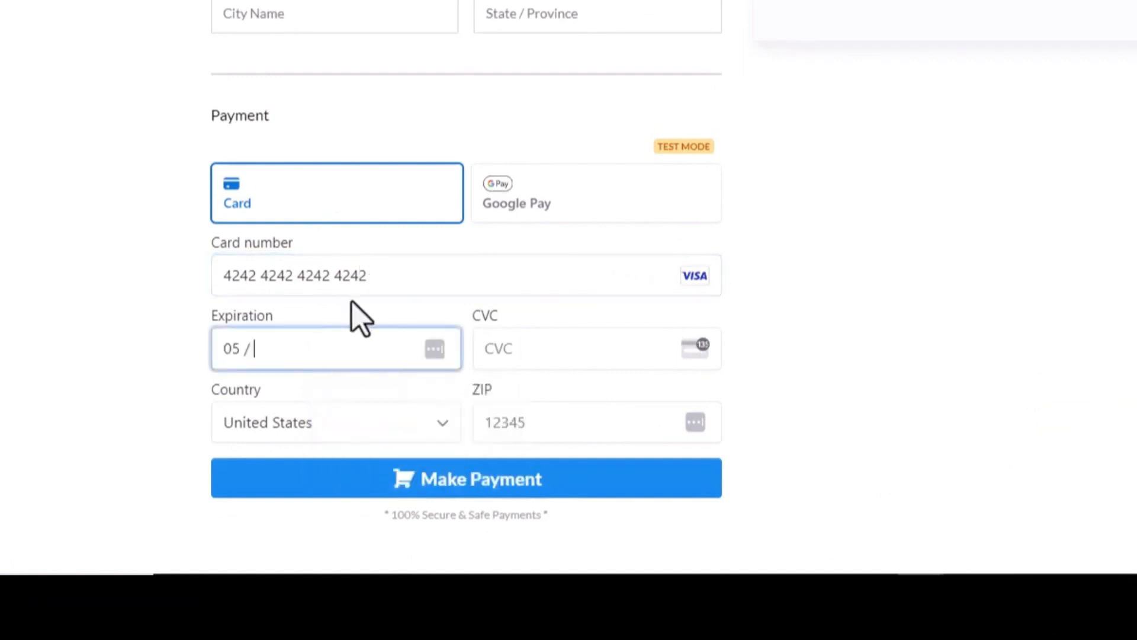
pyautogui.write('555')
pyautogui.click(533, 406)
pyautogui.write('55124')
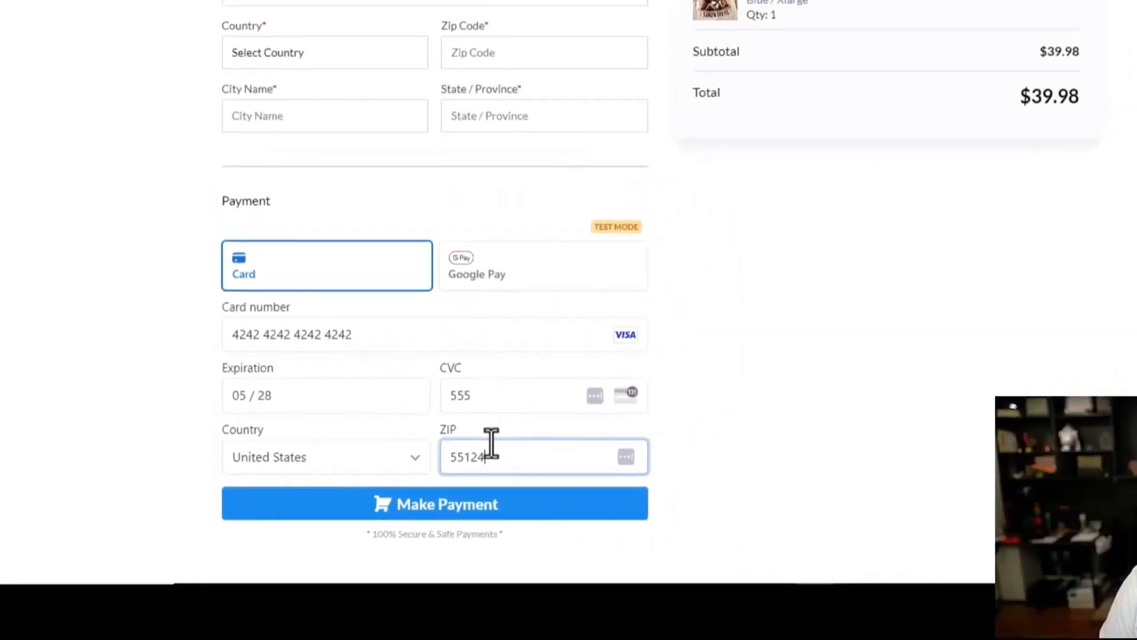
pyautogui.scroll(3, 414, 178)
# Step: Fill in the customer's name, phone, shipping address and city with United States, then pay
pyautogui.click(302, 233)
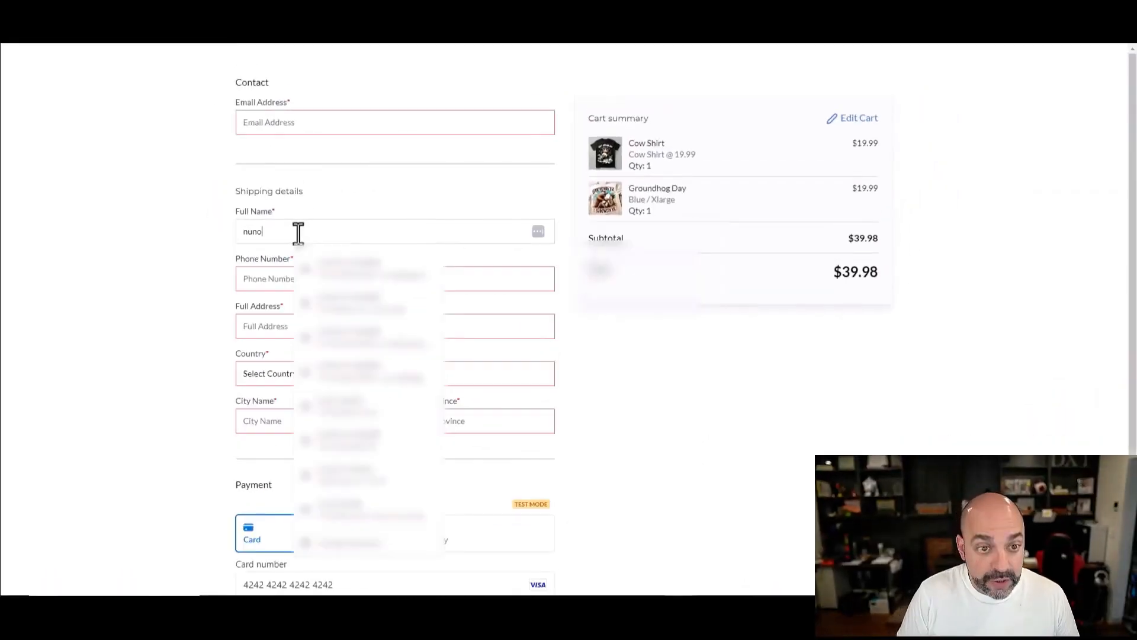
pyautogui.press('Tab')
pyautogui.write('18005551212')
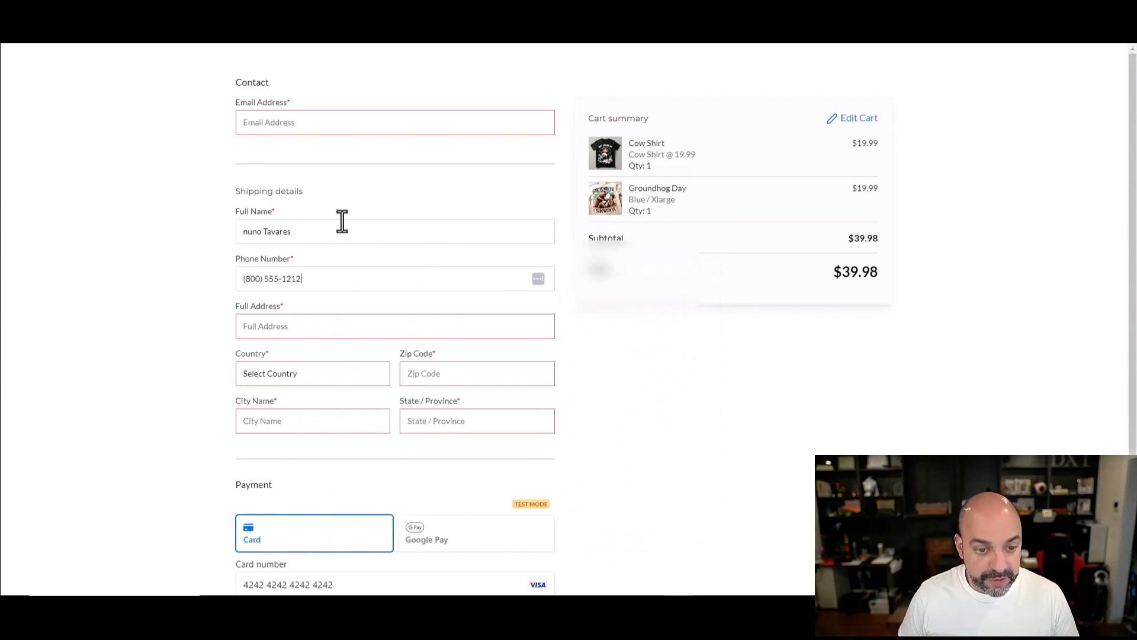
pyautogui.click(356, 327)
pyautogui.write('kaje')
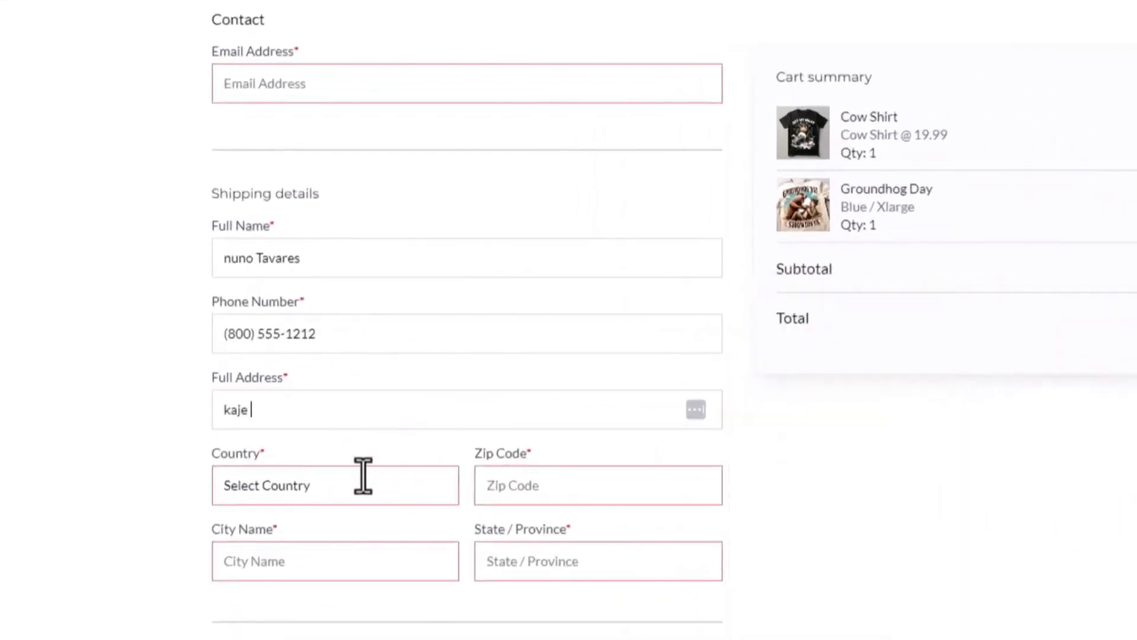
pyautogui.click(364, 475)
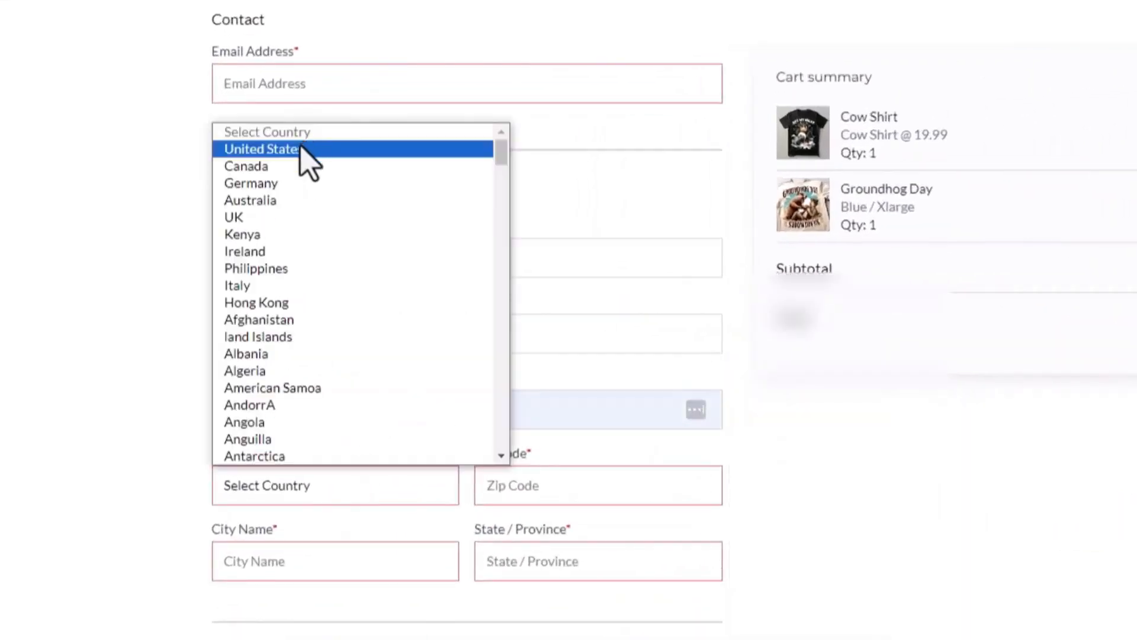
pyautogui.click(310, 151)
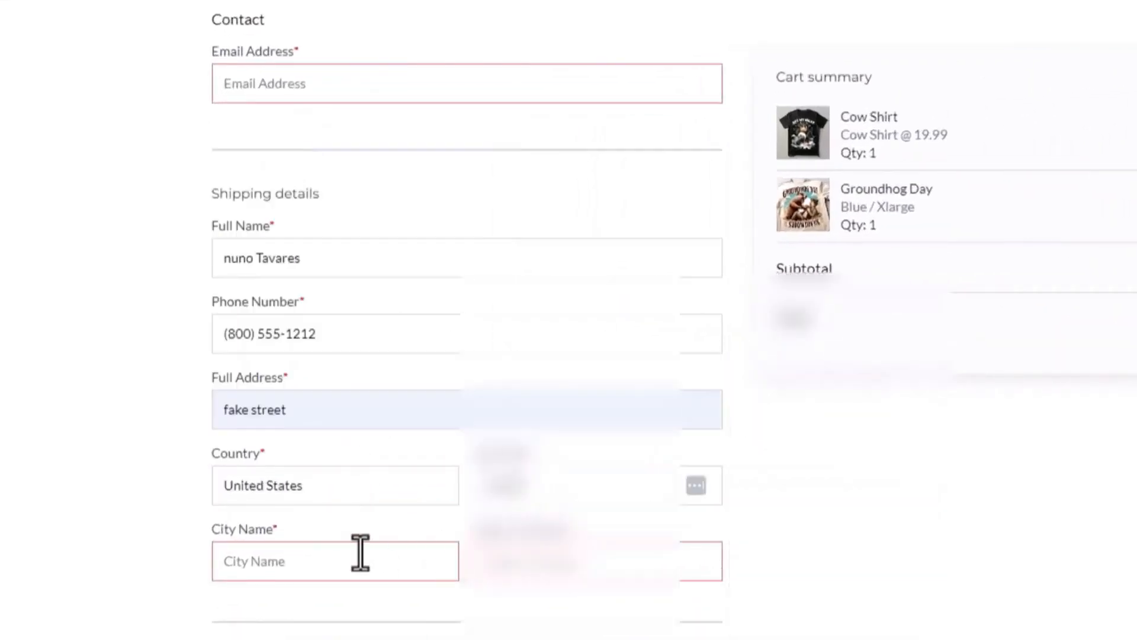
pyautogui.click(360, 557)
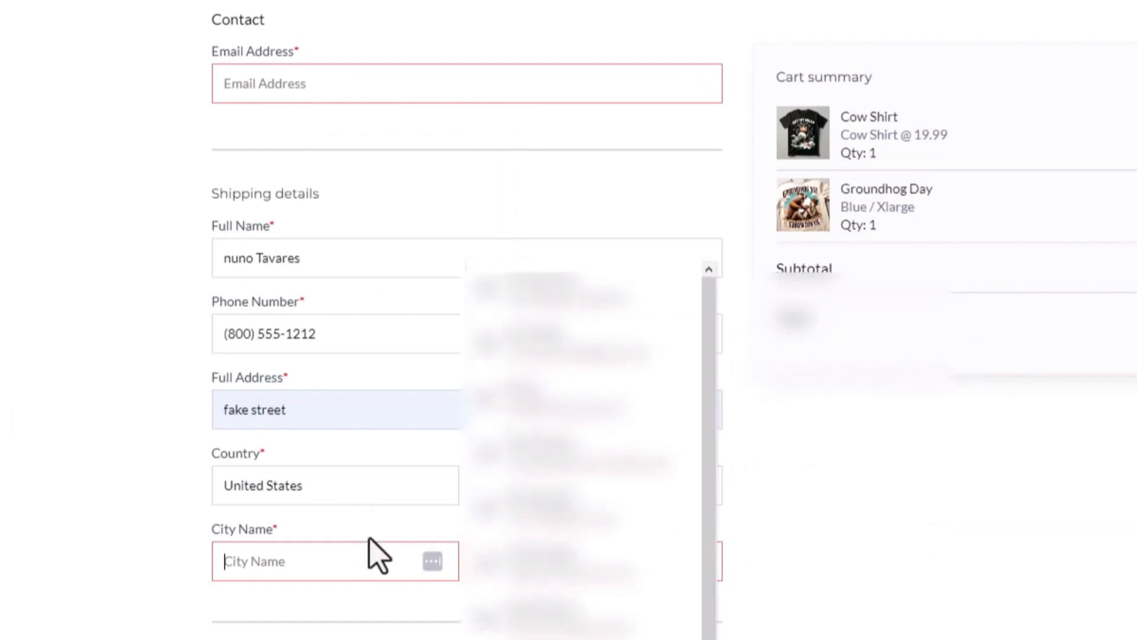
pyautogui.write('fake city')
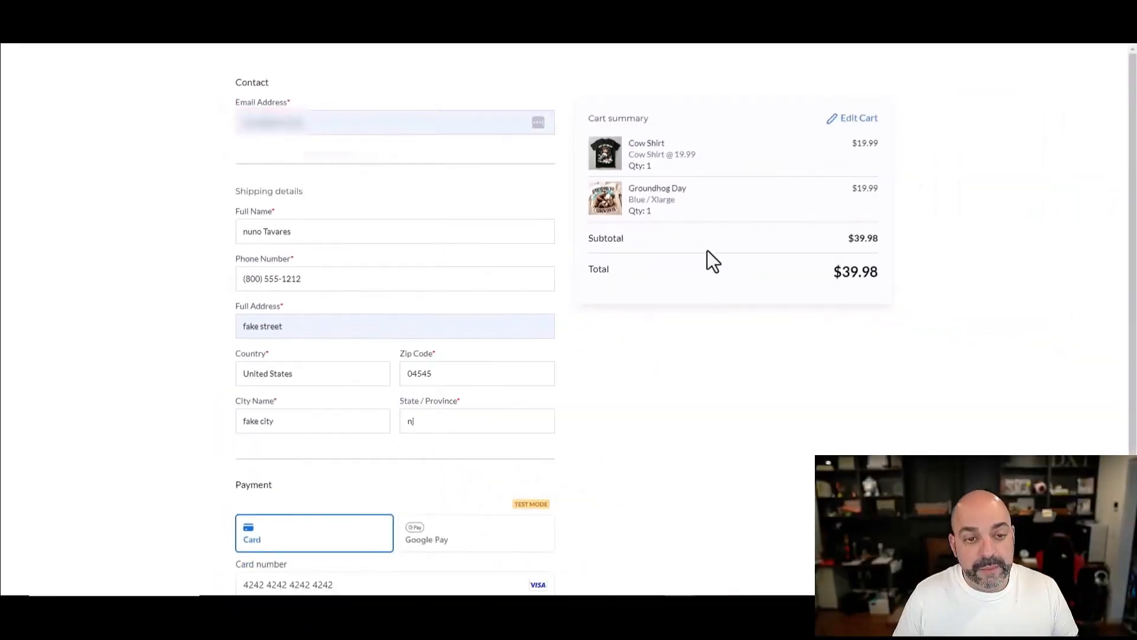
pyautogui.scroll(-3, 689, 308)
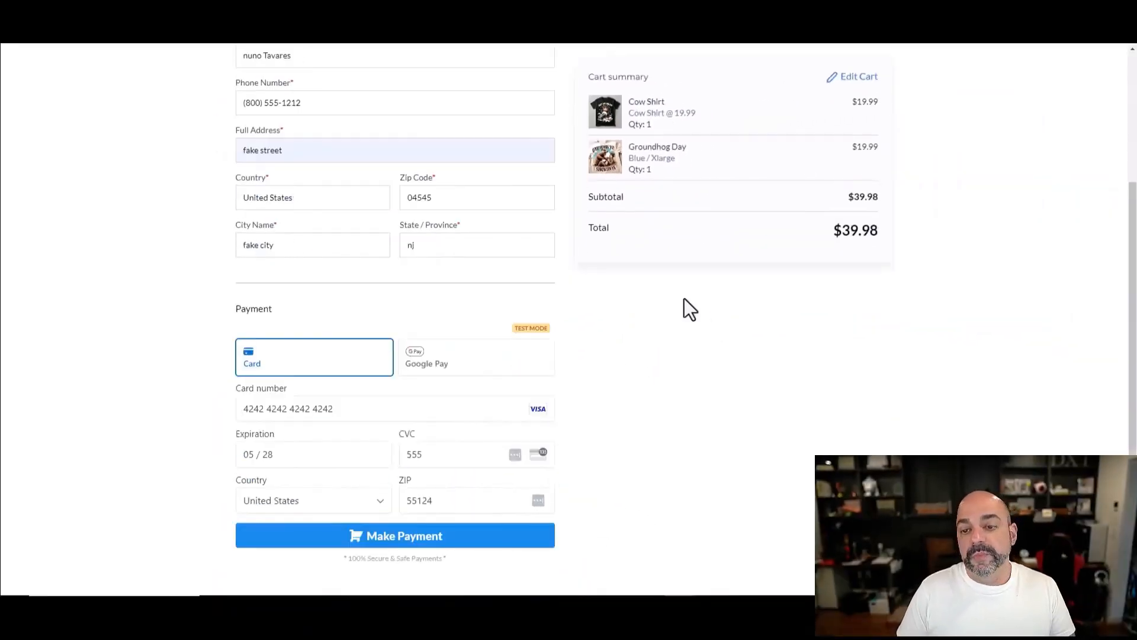
pyautogui.click(472, 541)
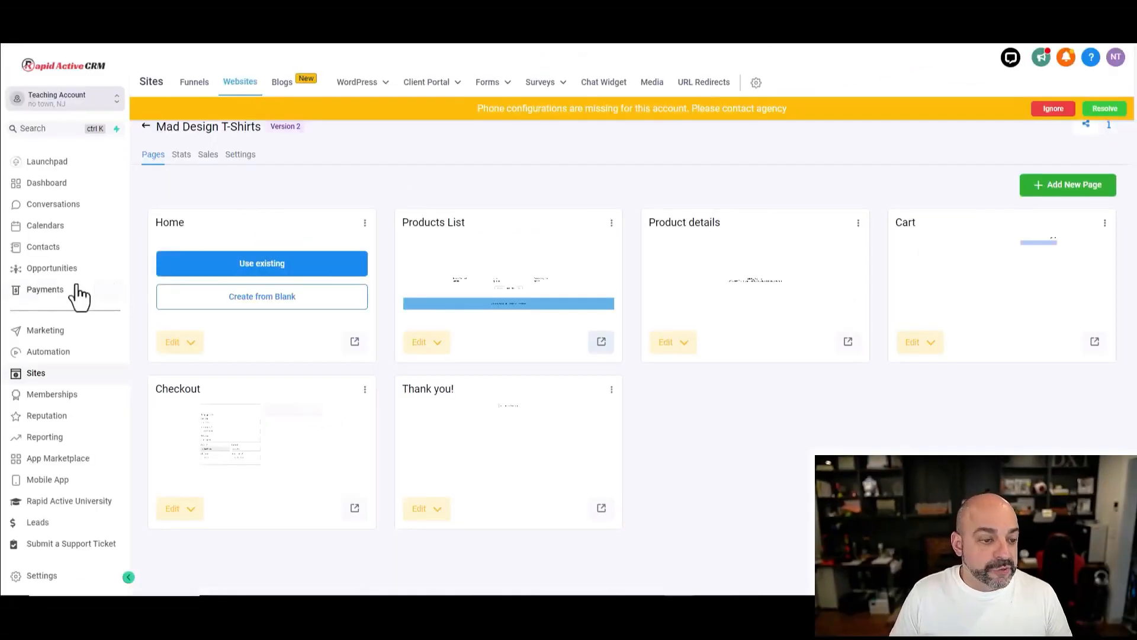
# Step: Open the Payments Orders list and check the store site the new order came from
pyautogui.click(24, 293)
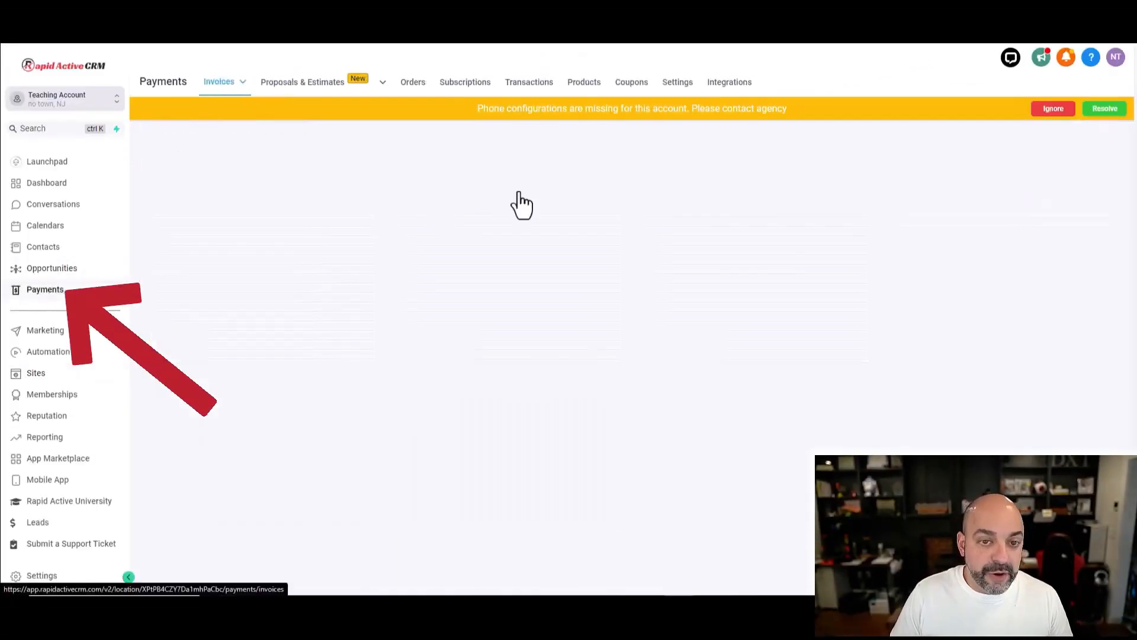
pyautogui.click(413, 83)
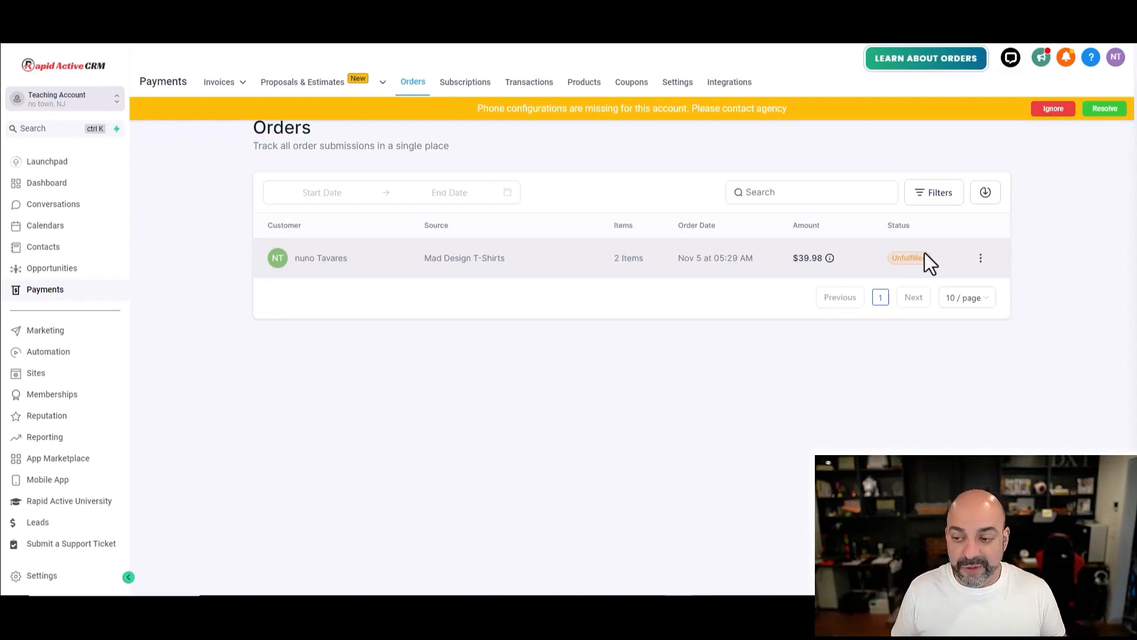
pyautogui.click(468, 261)
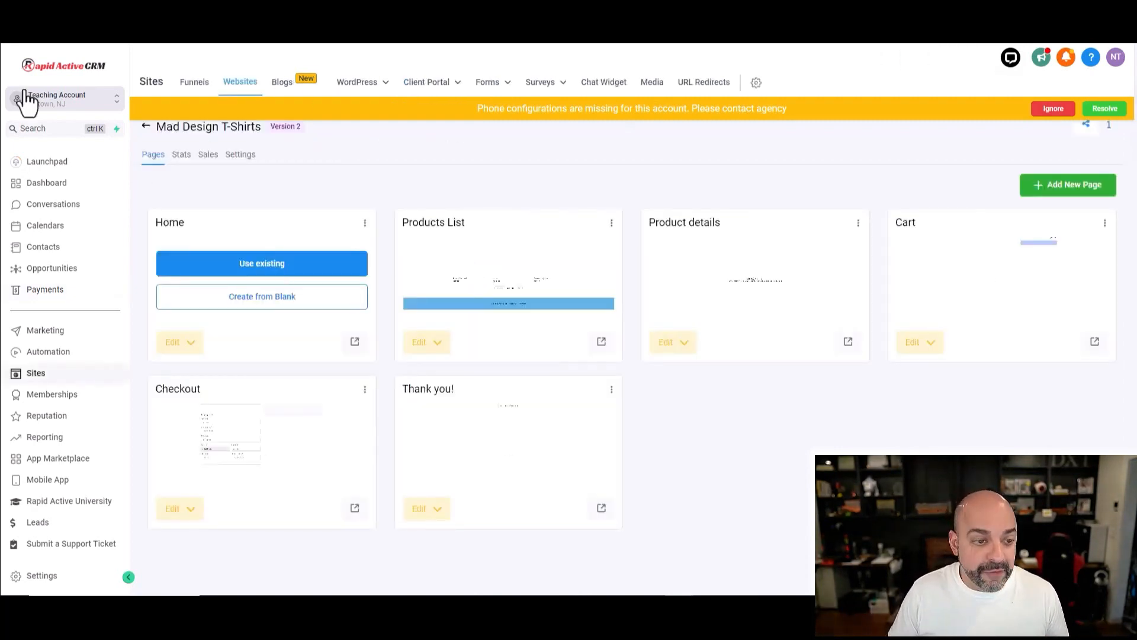
pyautogui.click(14, 31)
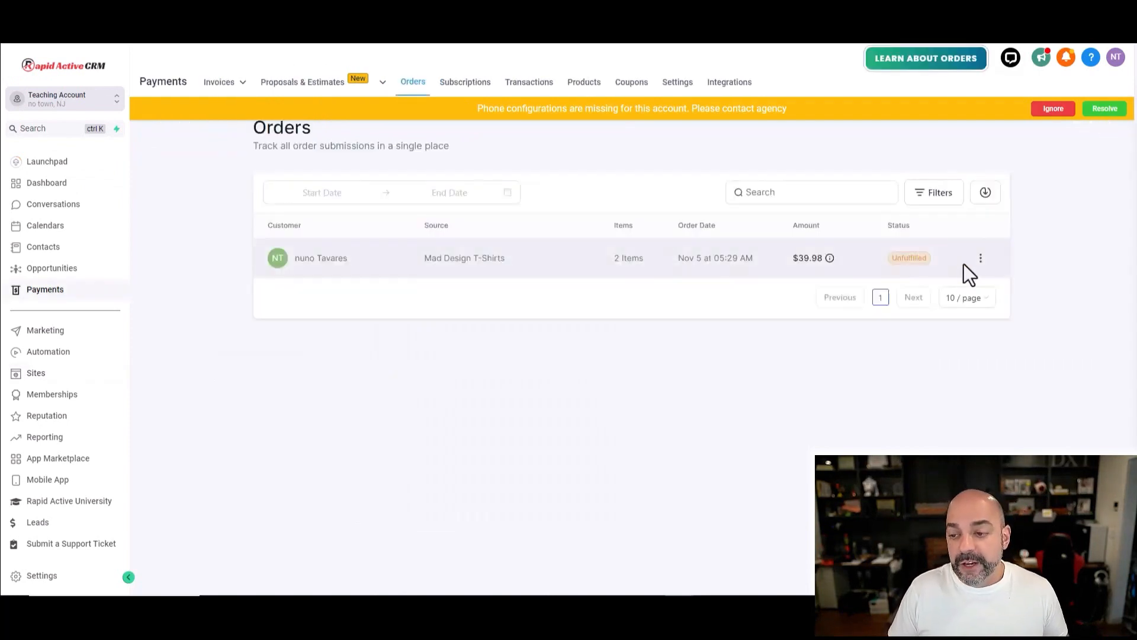
# Step: Open the $39.98 order's details and start fulfilling its items
pyautogui.click(981, 260)
pyautogui.click(989, 238)
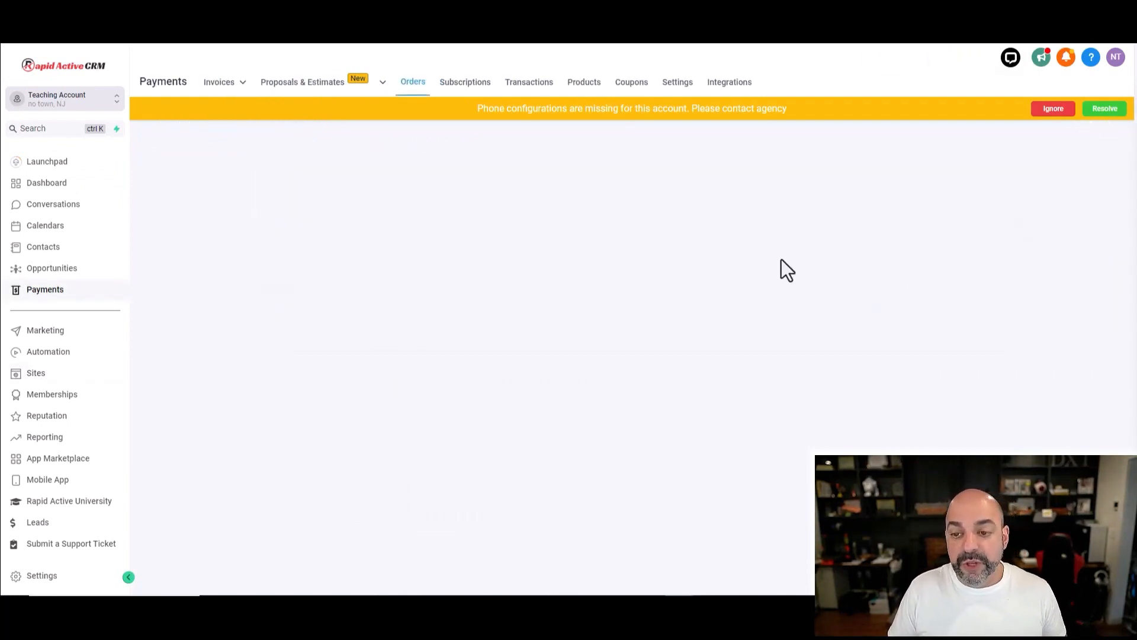
pyautogui.scroll(-2, 780, 267)
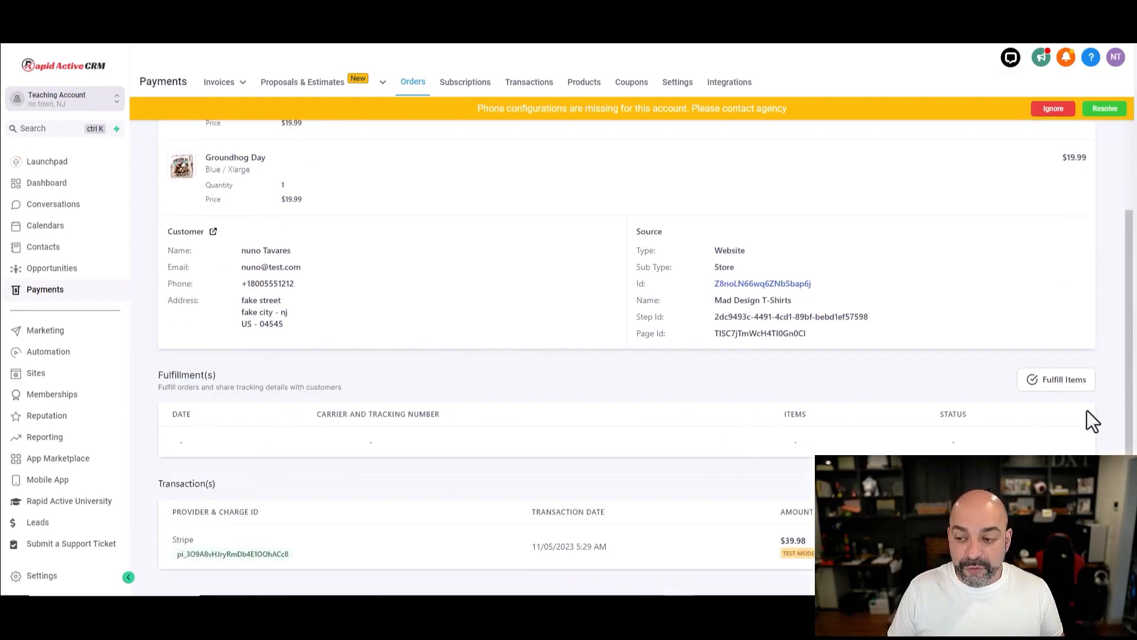
pyautogui.click(1064, 380)
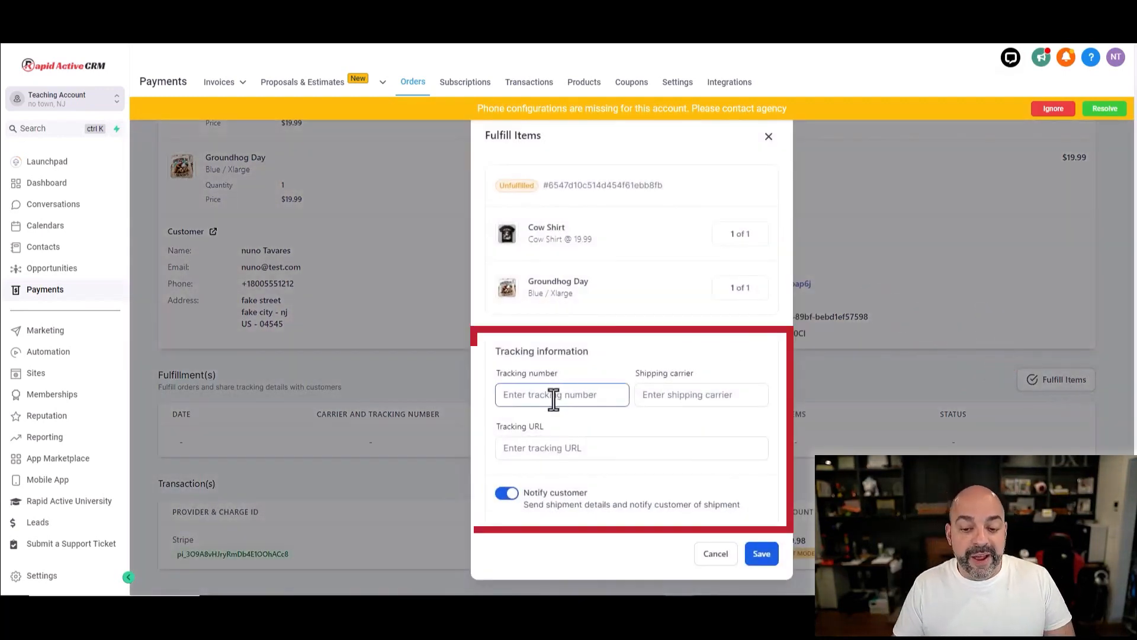
# Step: Click into the Tracking number field of the Fulfill Items form
pyautogui.click(718, 401)
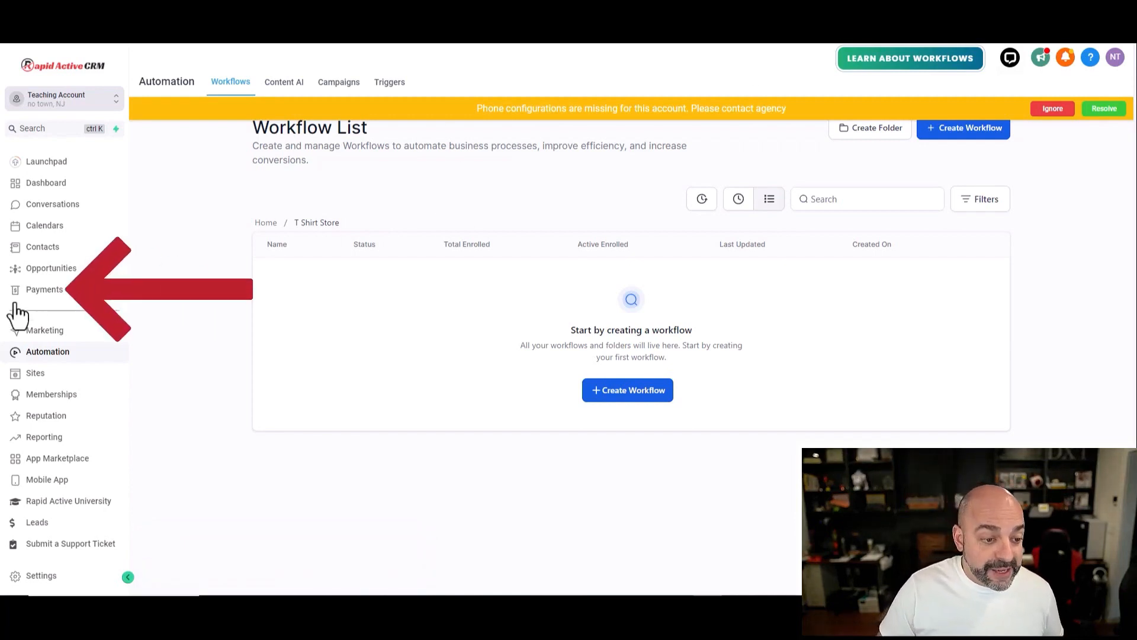
# Step: Check the Payments Settings (Receipts) tab, then return to the Orders list
pyautogui.click(33, 293)
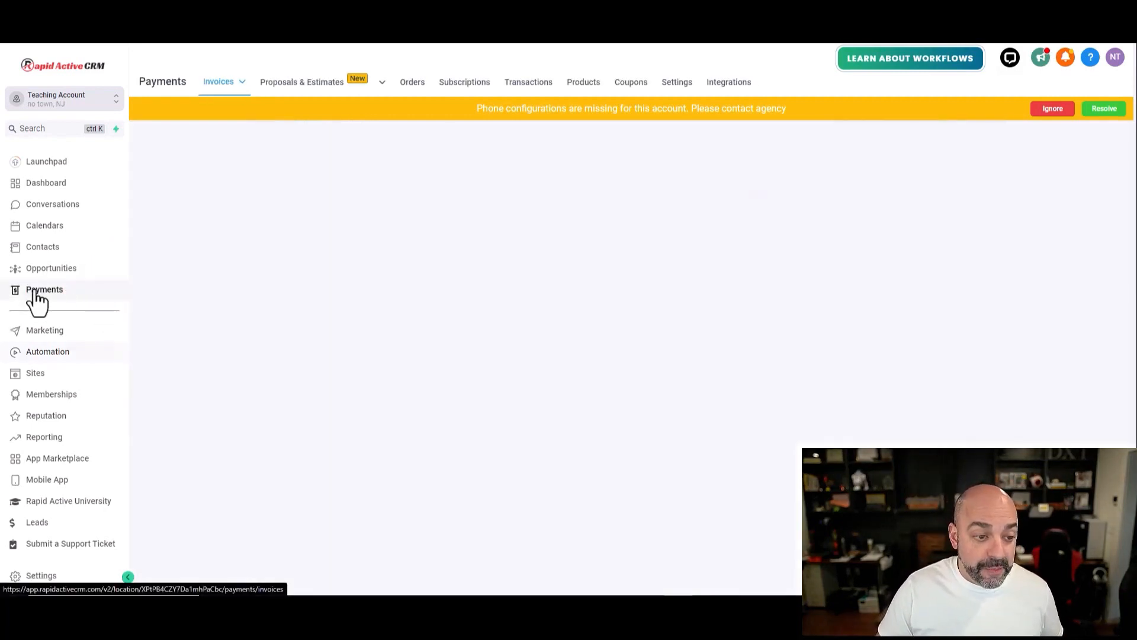
pyautogui.click(676, 84)
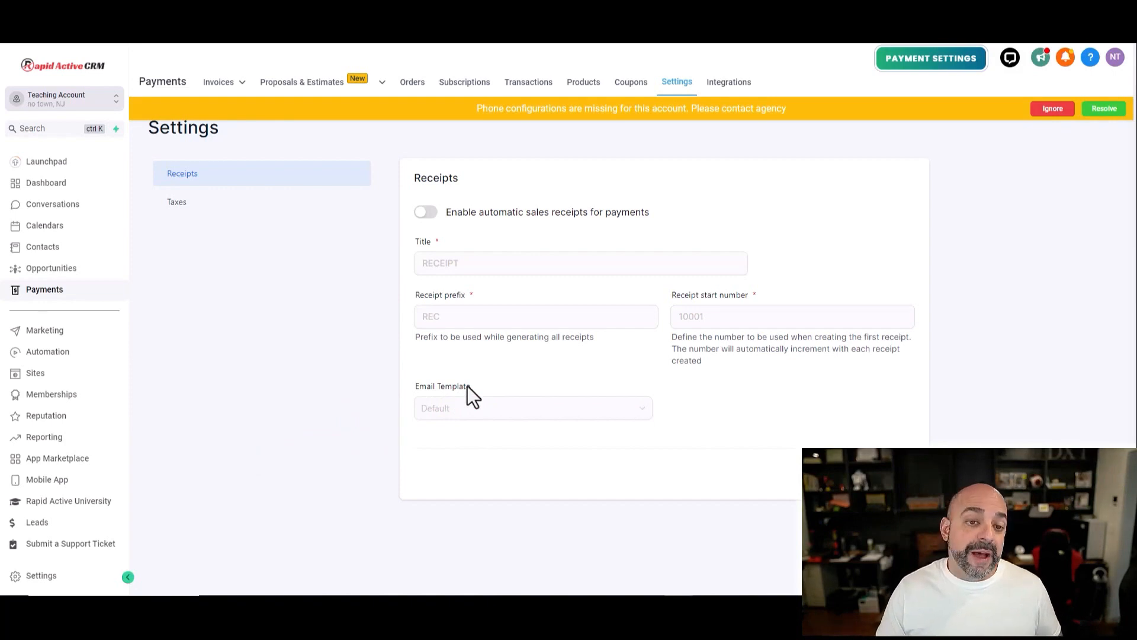
pyautogui.click(408, 88)
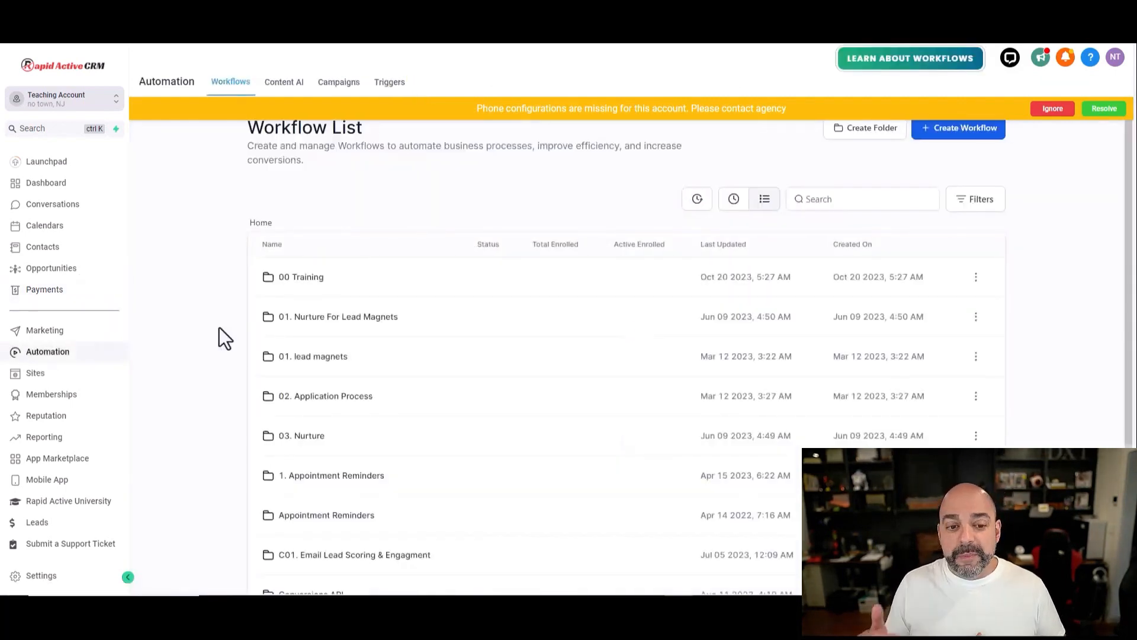
# Step: In the T Shirt Store workflow folder, create a new workflow from scratch
pyautogui.scroll(-2, 557, 338)
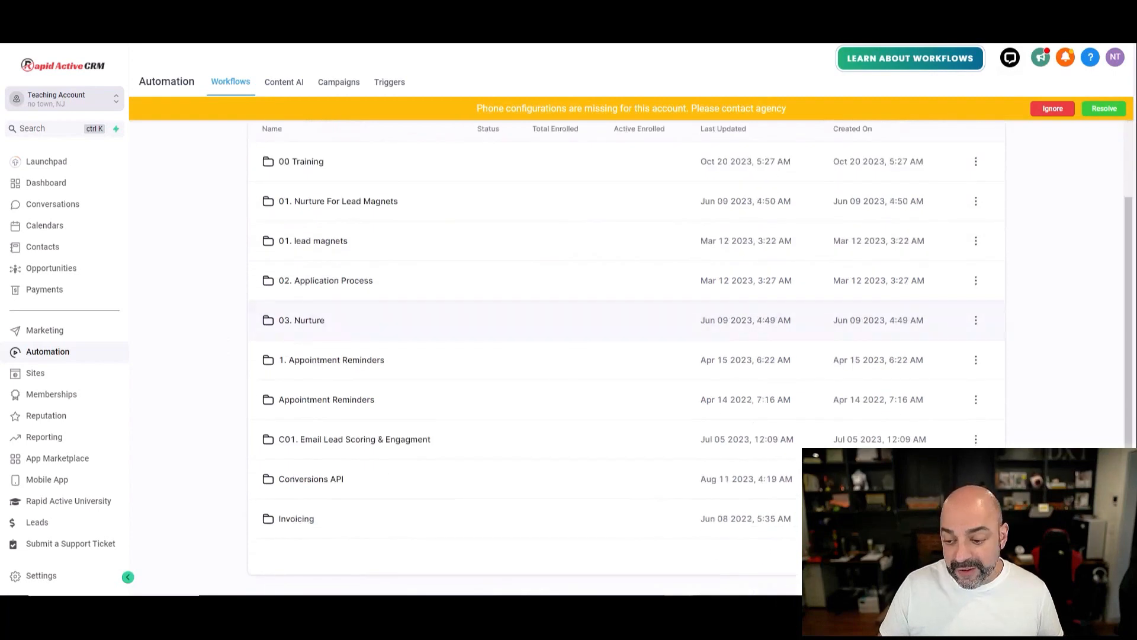
pyautogui.scroll(-6, 508, 373)
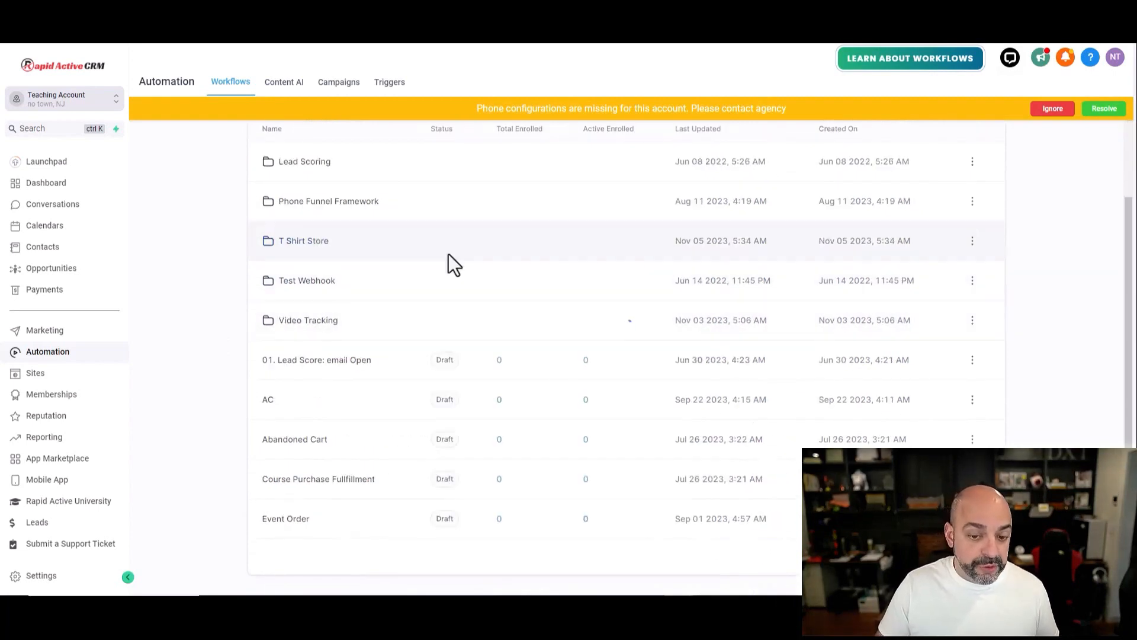
pyautogui.click(745, 254)
pyautogui.click(631, 392)
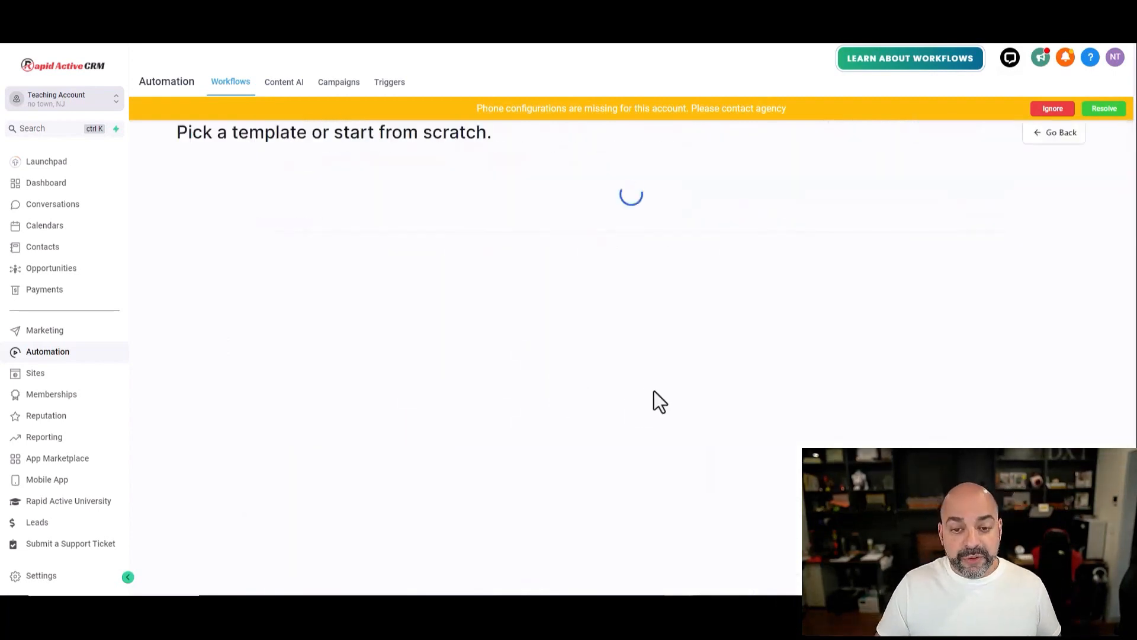
pyautogui.click(424, 302)
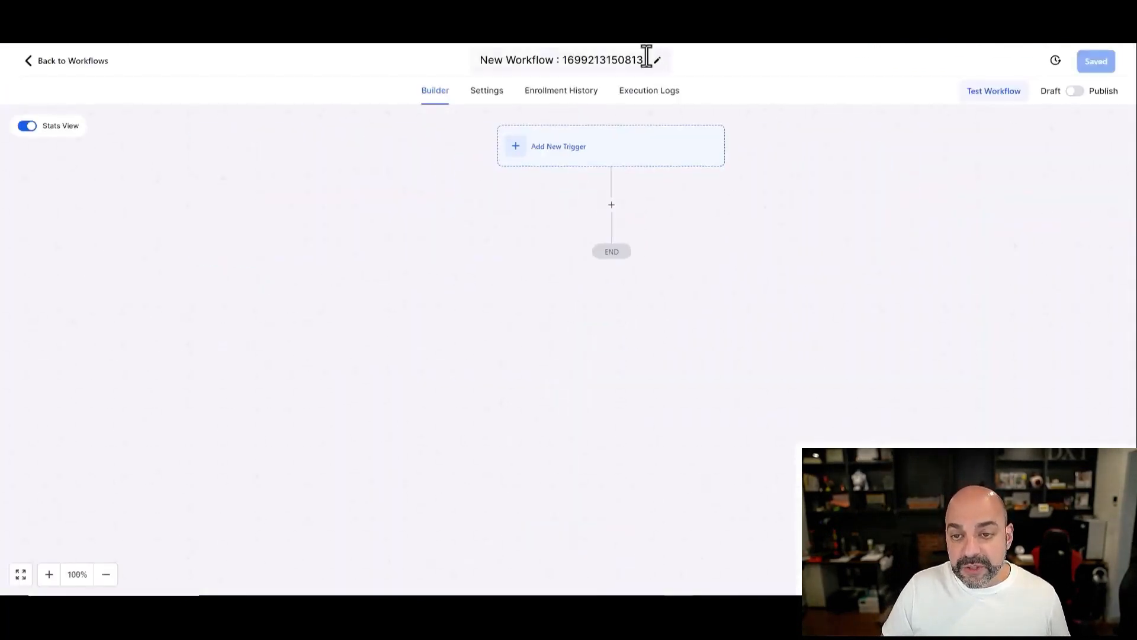
# Step: Title the workflow 'T-Shirt Order' and give it a saved Order Submitted trigger
pyautogui.click(646, 57)
pyautogui.write('T-Shirt Order')
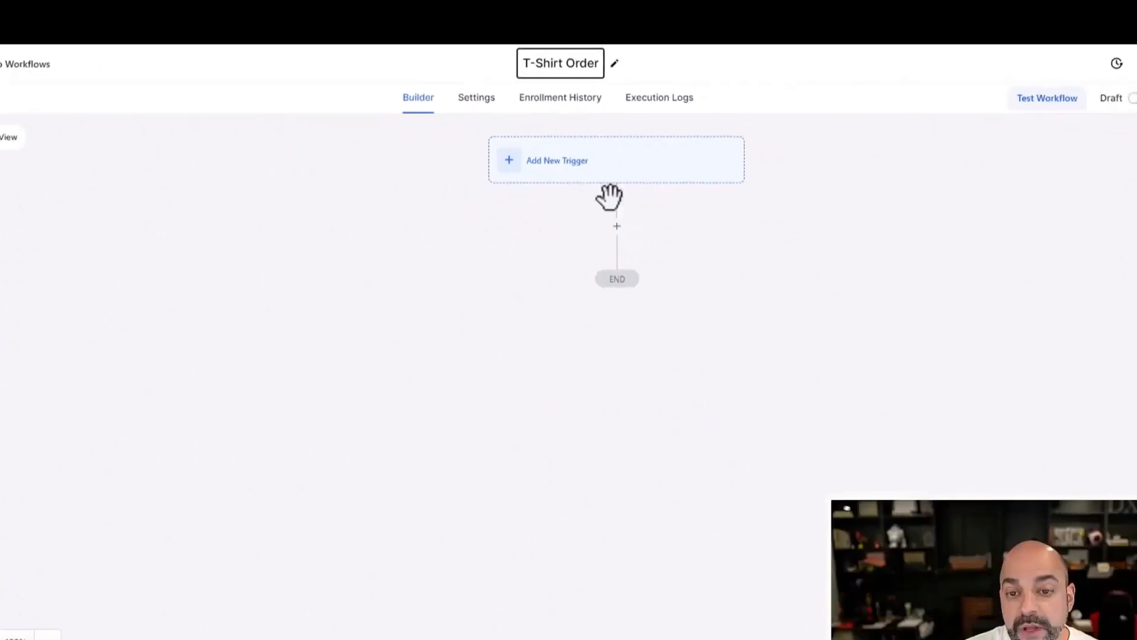
pyautogui.click(581, 173)
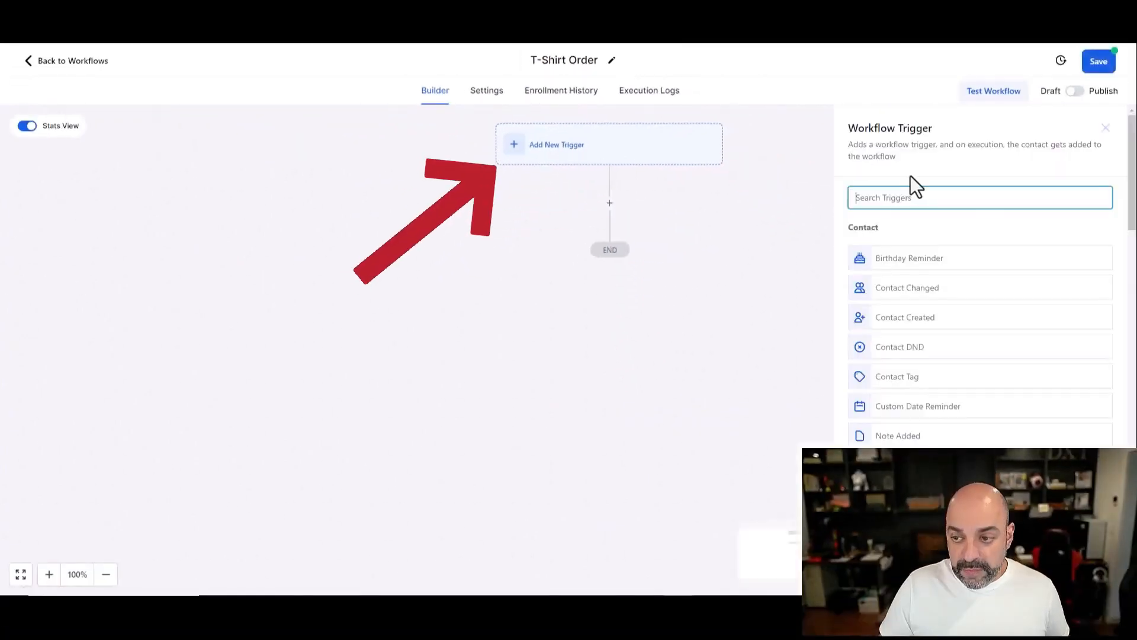
pyautogui.write('order')
pyautogui.click(951, 285)
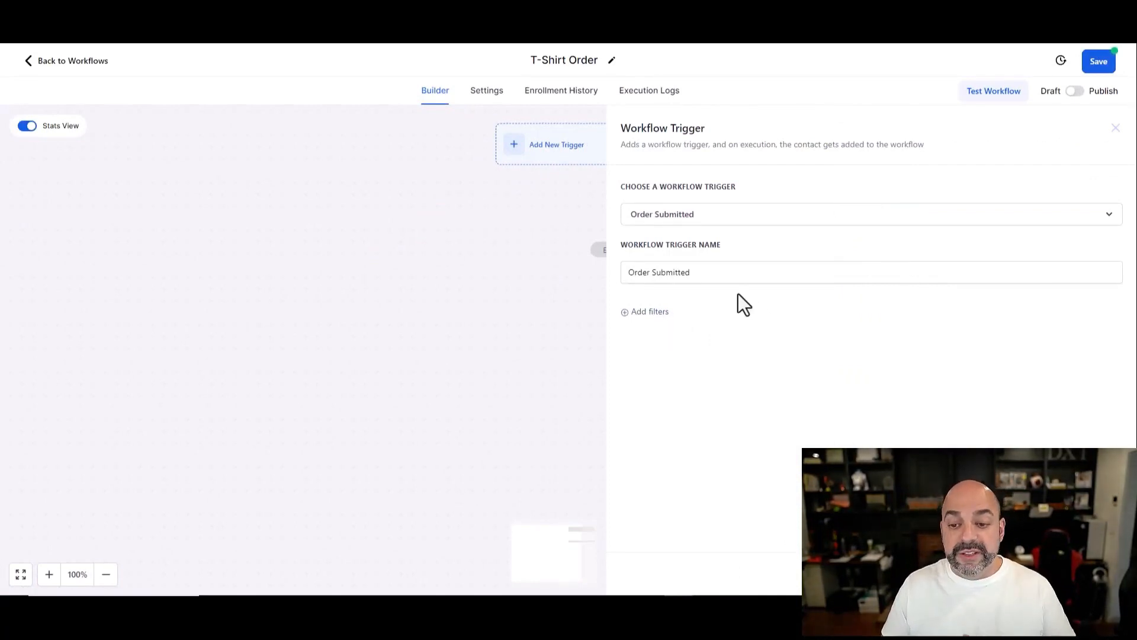
pyautogui.click(1088, 574)
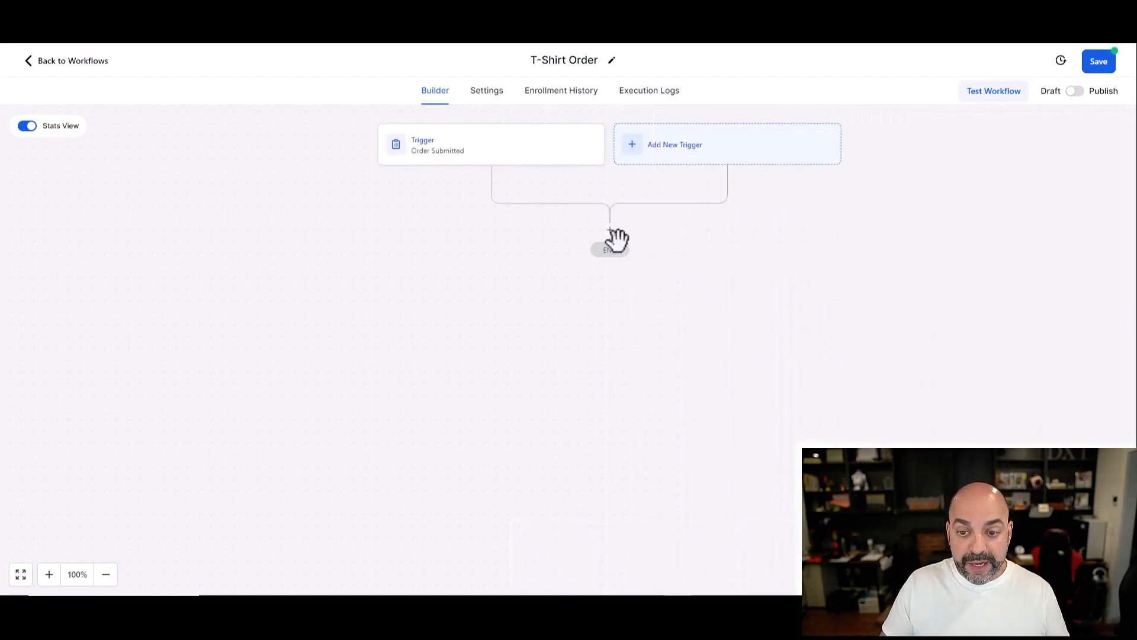
pyautogui.click(610, 231)
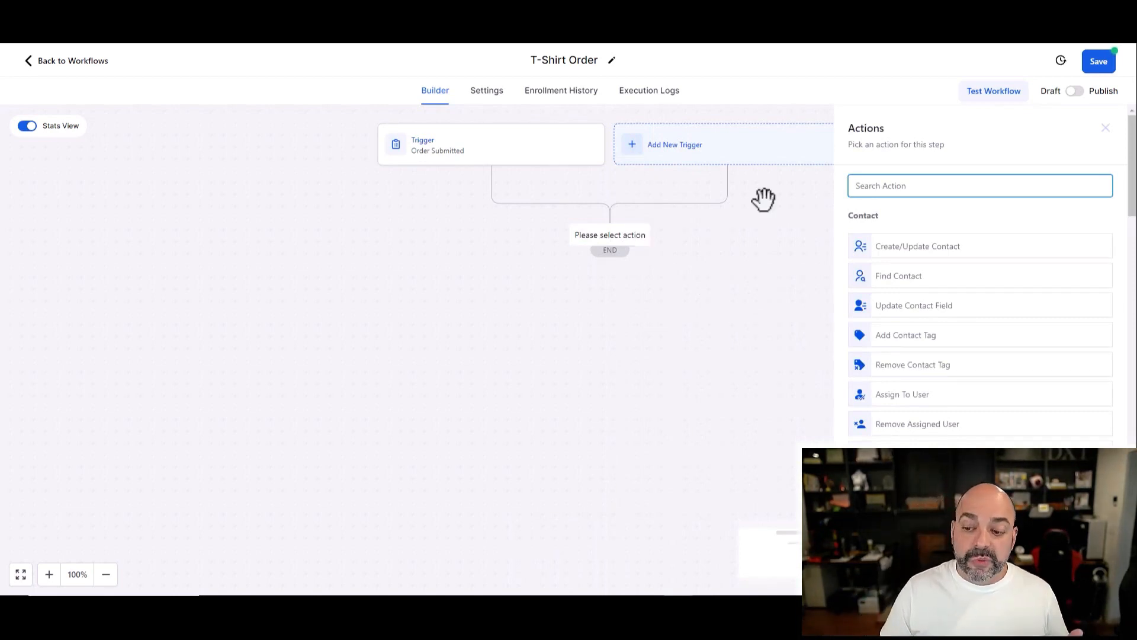
# Step: Add an If / Else action and name its branch 'T-Shirt Store'
pyautogui.write('if')
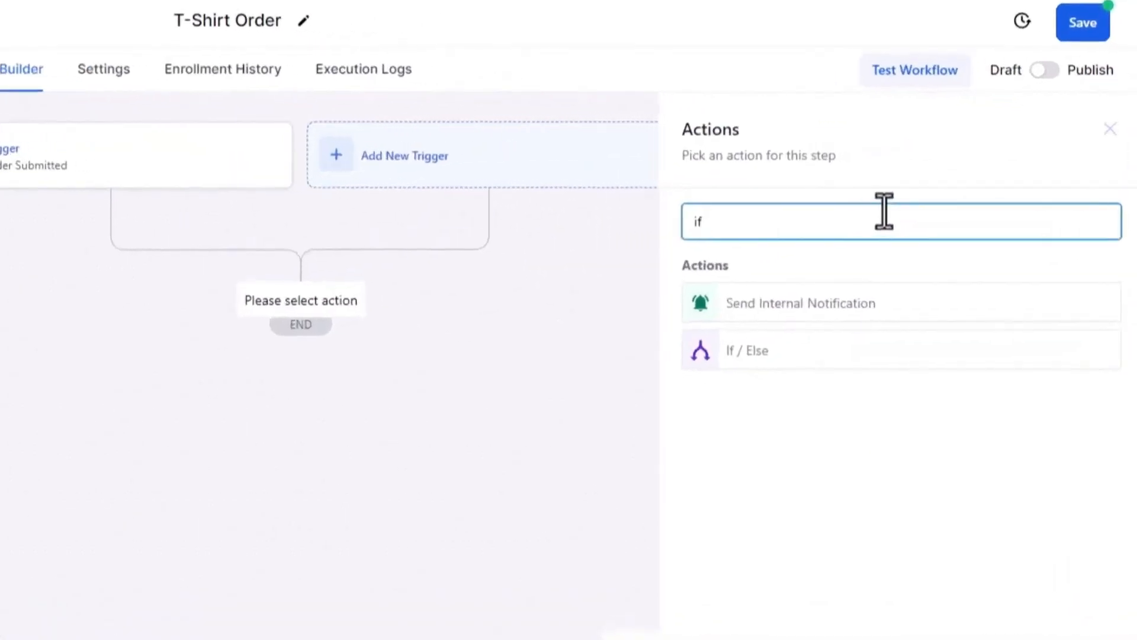
pyautogui.click(925, 265)
pyautogui.doubleClick(452, 399)
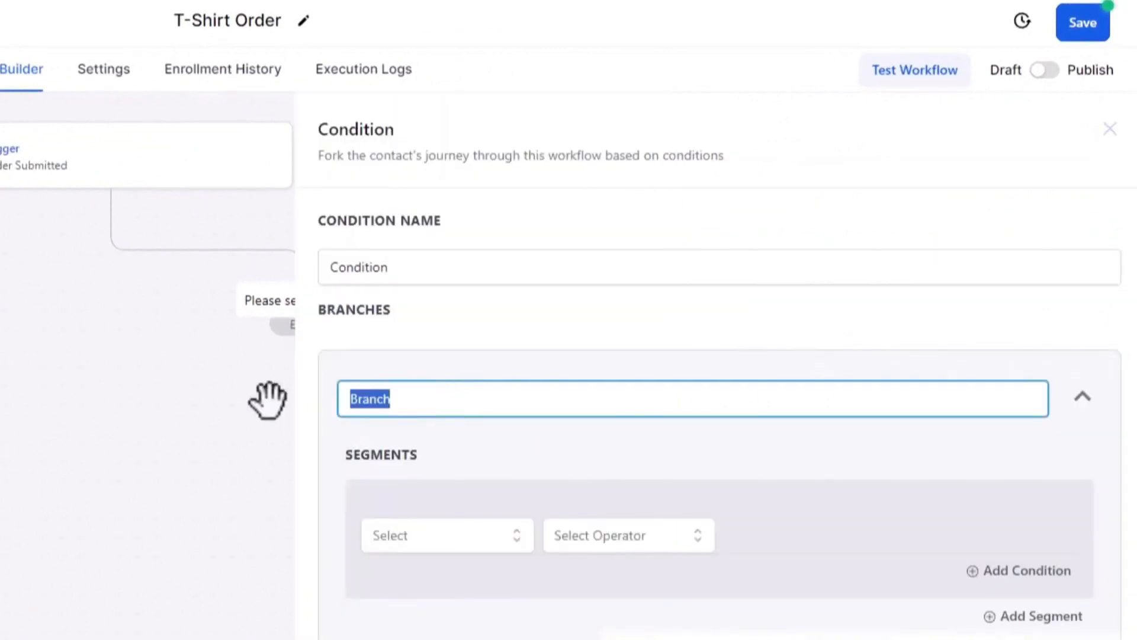
pyautogui.write('T-Shirt Store')
# Step: Set the branch condition to Funnel Is Mad Design T-Shirts and save it
pyautogui.click(447, 534)
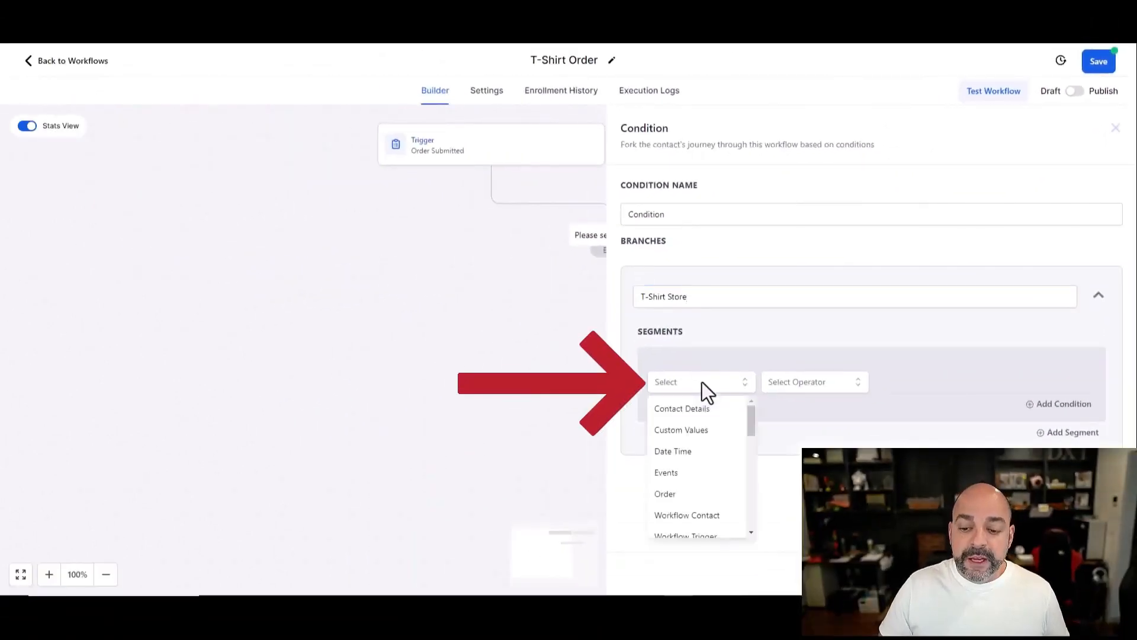
pyautogui.scroll(-3, 708, 426)
pyautogui.click(708, 427)
pyautogui.click(807, 381)
pyautogui.click(805, 413)
pyautogui.click(934, 384)
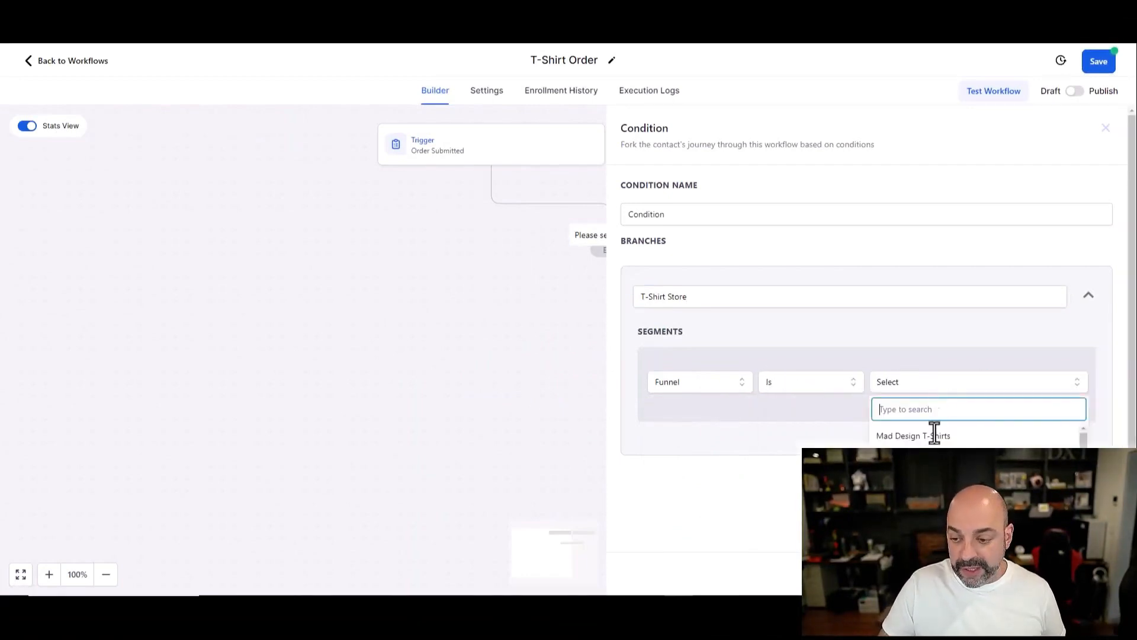
pyautogui.click(938, 437)
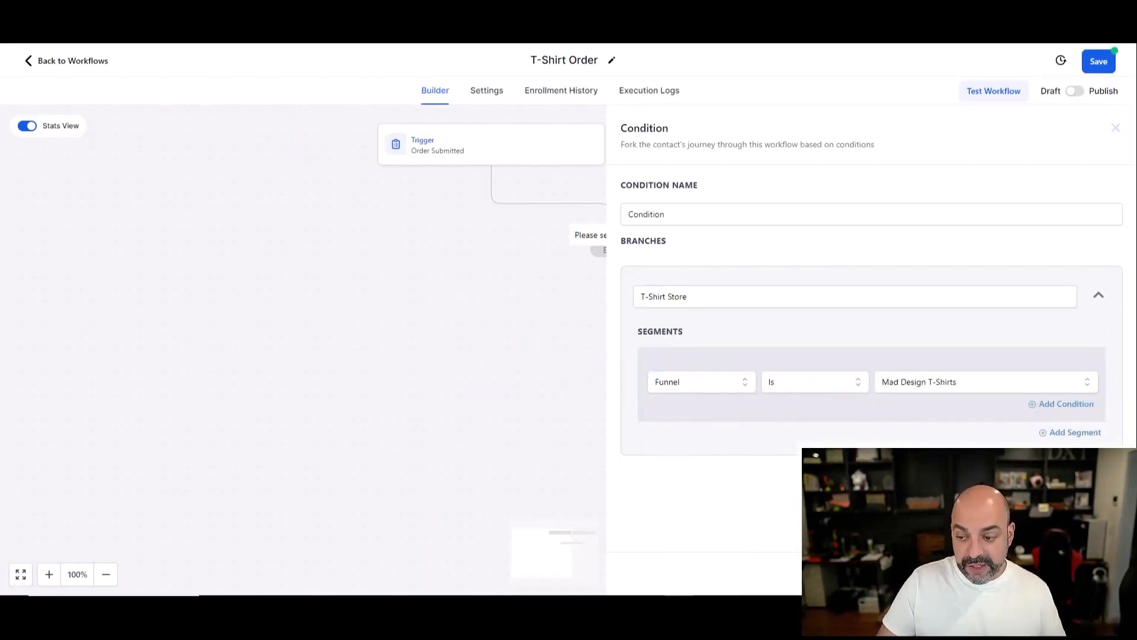
pyautogui.click(1087, 573)
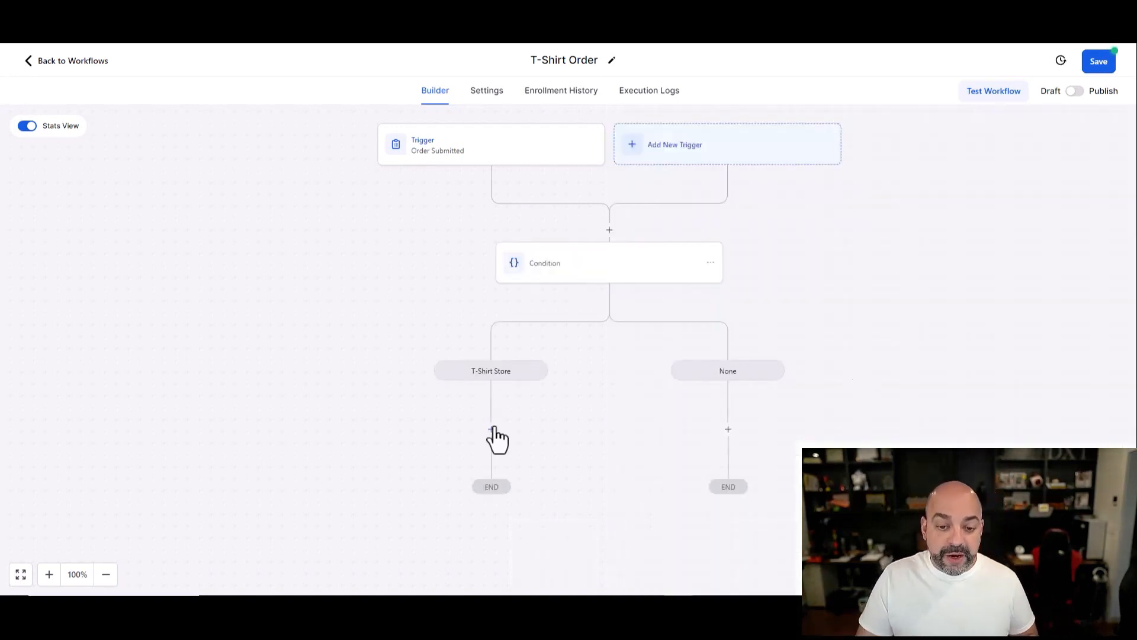
pyautogui.click(491, 428)
# Step: Begin a Webhook action on the T-Shirt Store branch, then discard it without adding it
pyautogui.write('webhook')
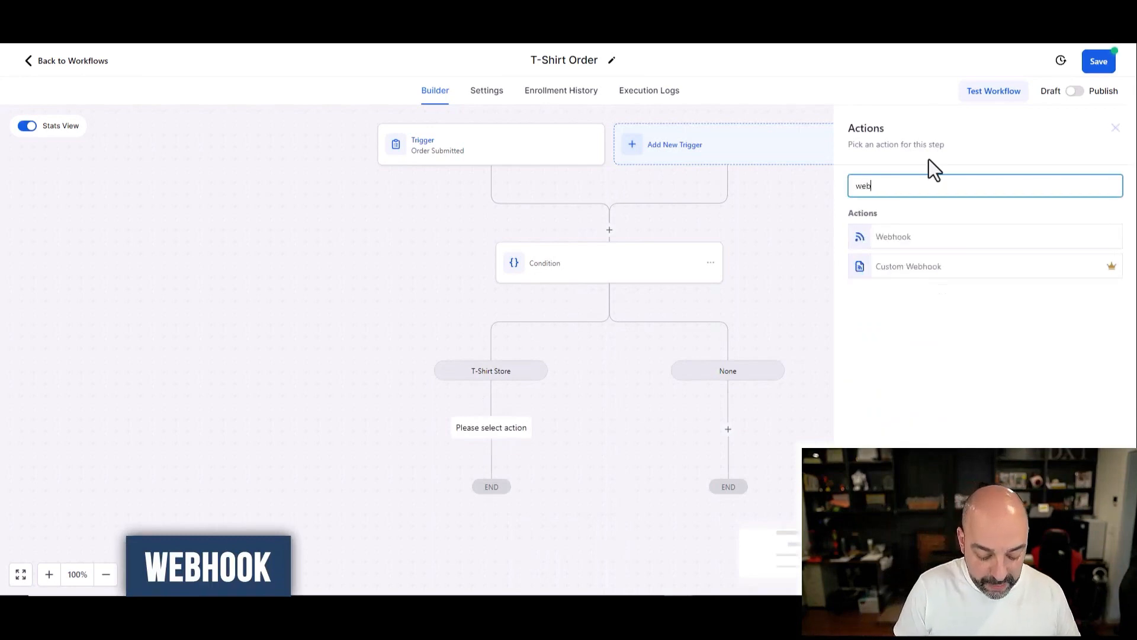
pyautogui.click(949, 240)
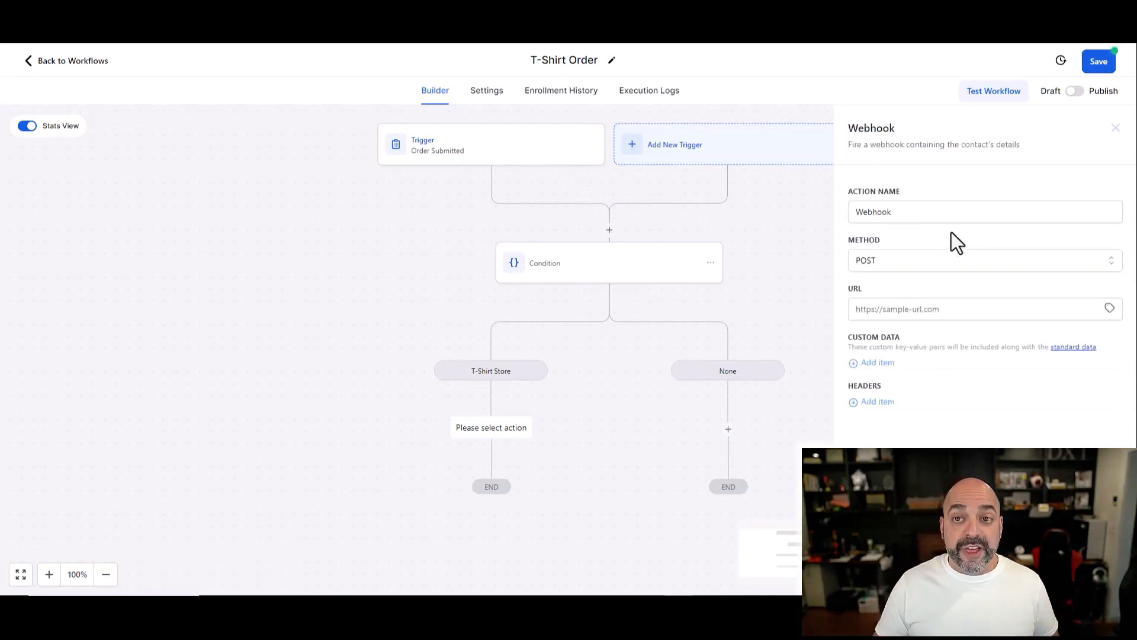
pyautogui.click(887, 310)
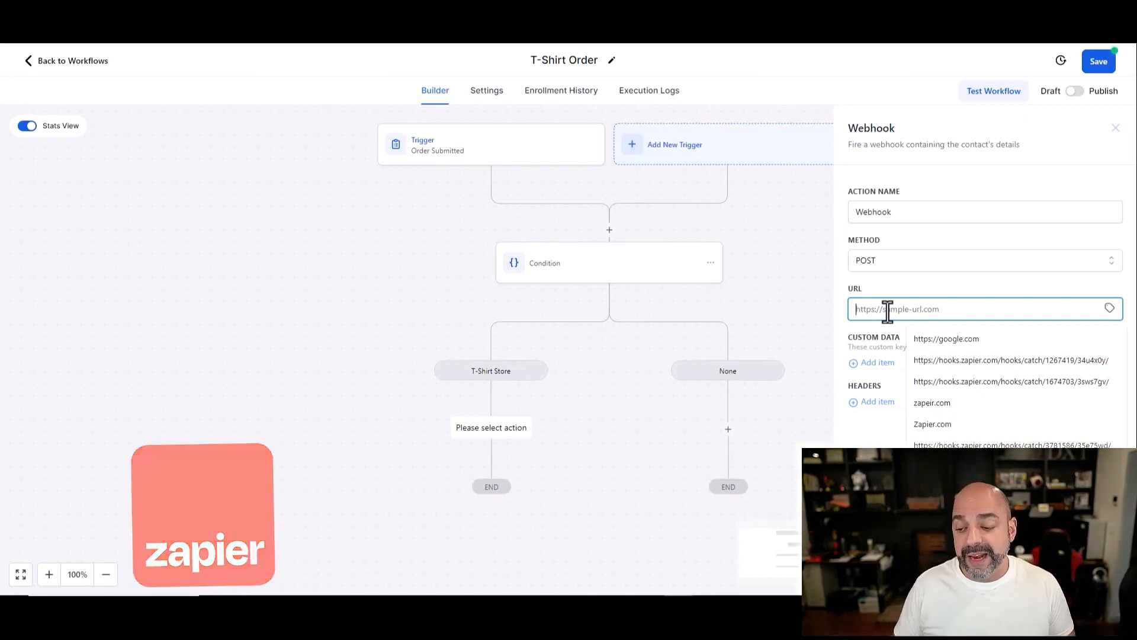
pyautogui.click(792, 534)
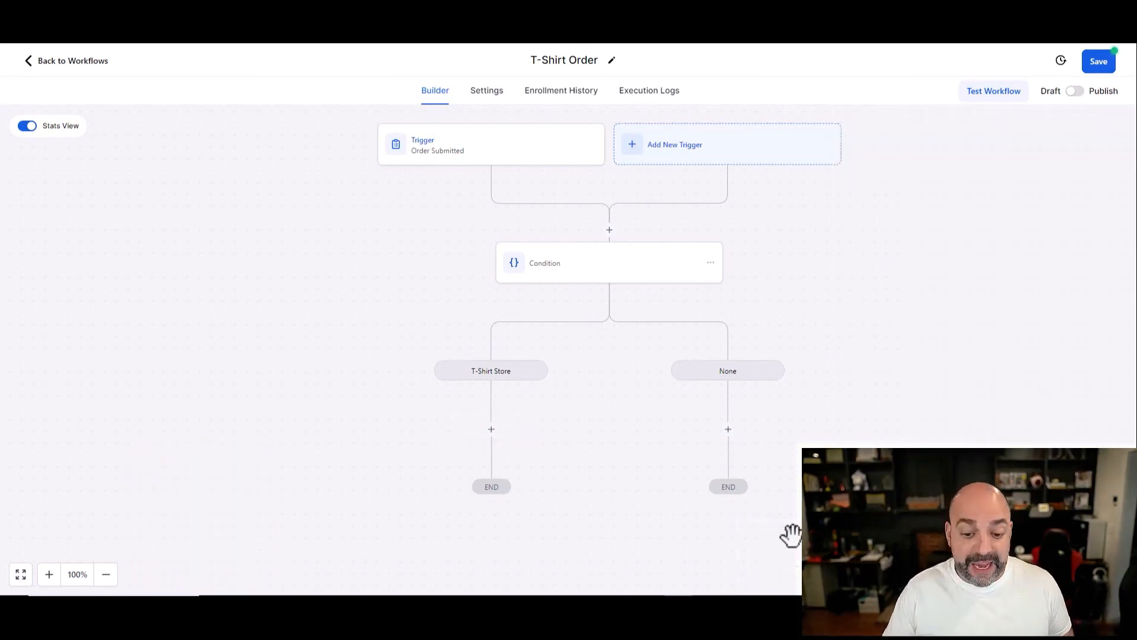
# Step: Leave the branch without actions, save the T-Shirt Order workflow, and return to the workflow list
pyautogui.click(492, 430)
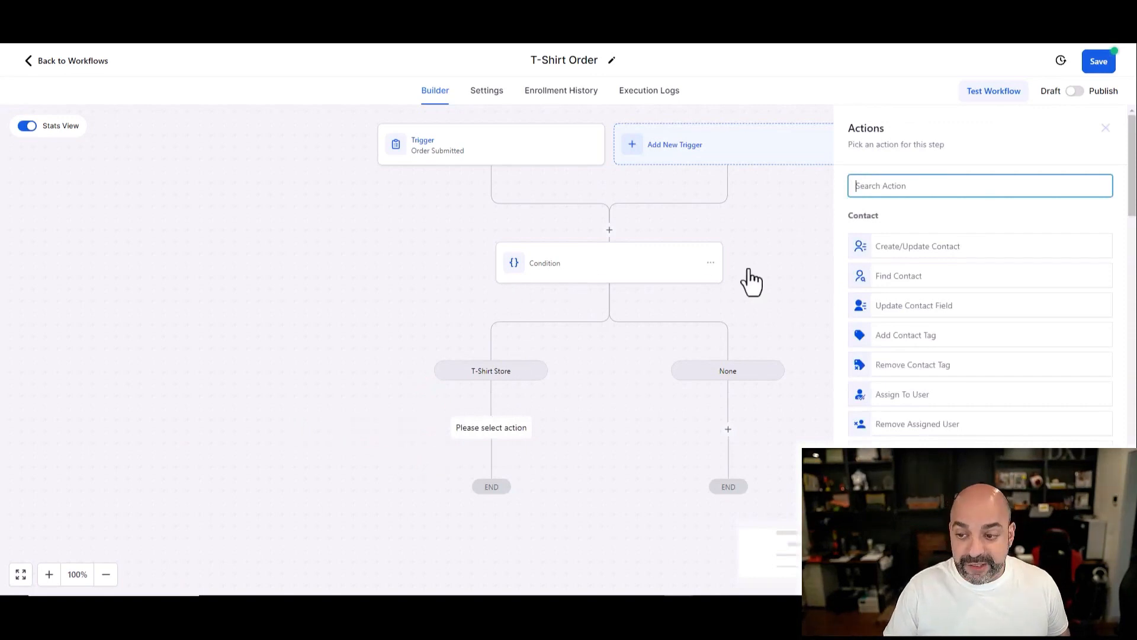
pyautogui.click(1104, 128)
pyautogui.click(1099, 62)
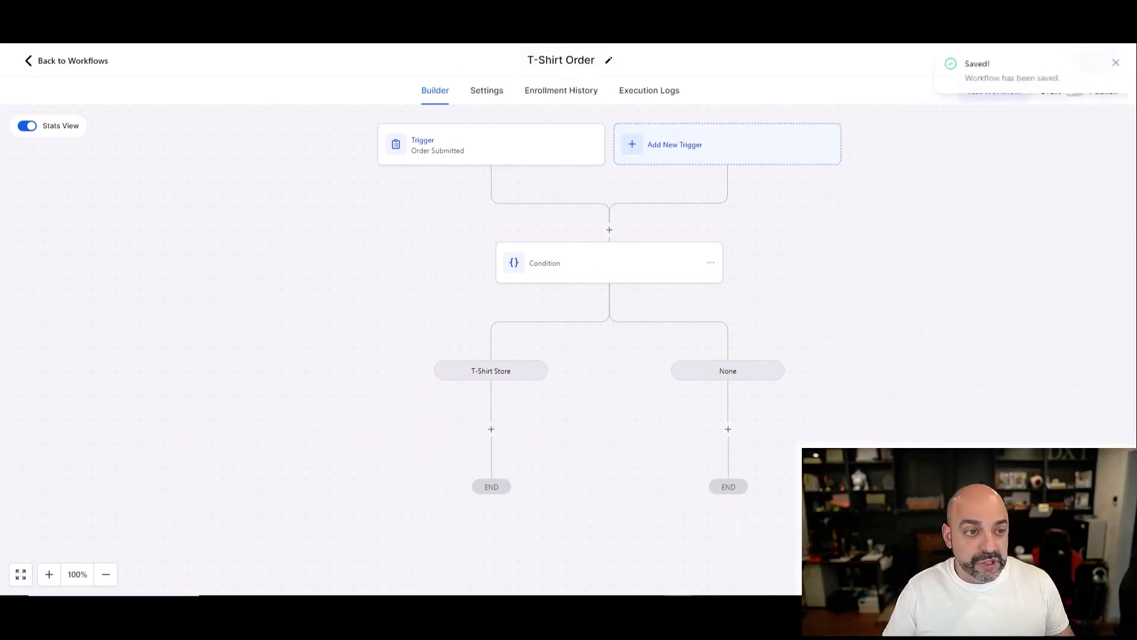
pyautogui.click(65, 62)
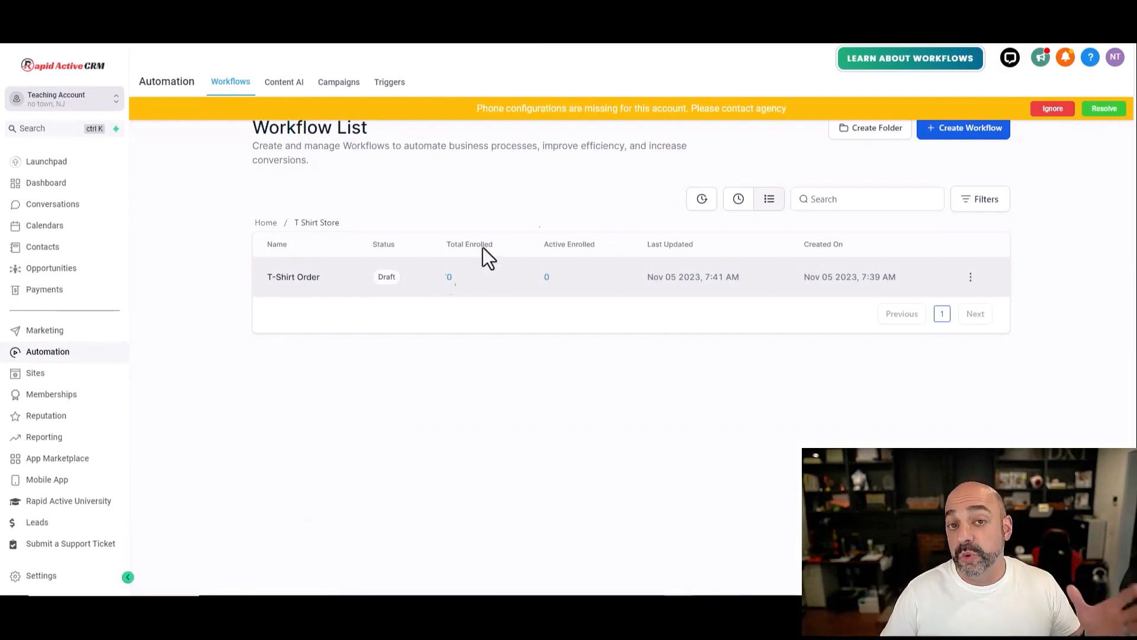
# Step: Create a new workflow from scratch and retitle it 'Cow T-Shirt'
pyautogui.click(990, 139)
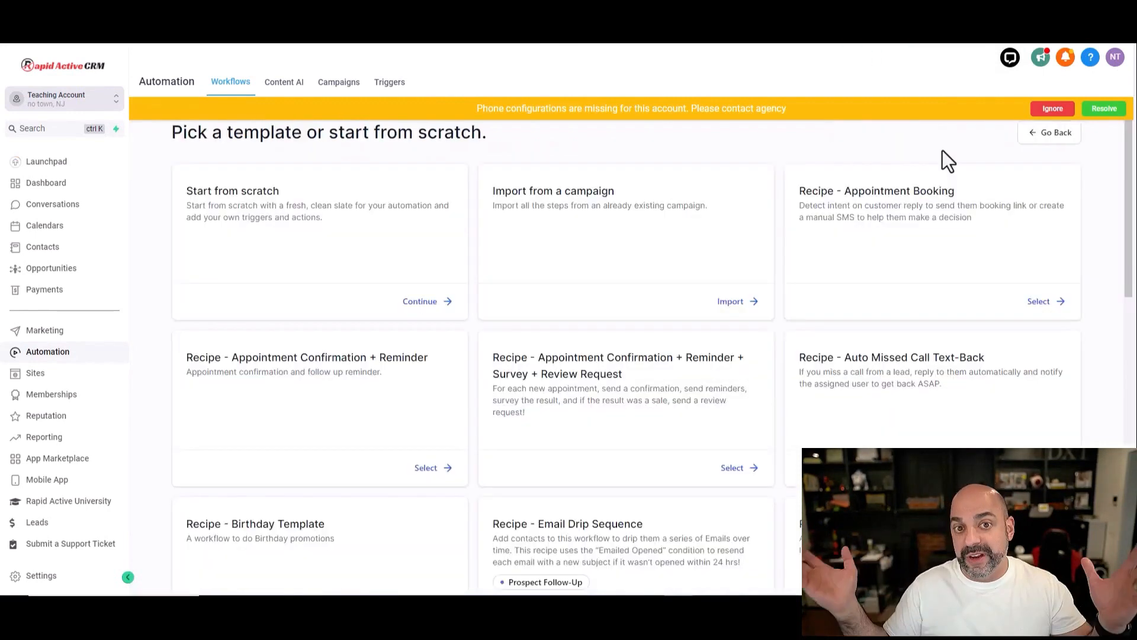
pyautogui.click(432, 301)
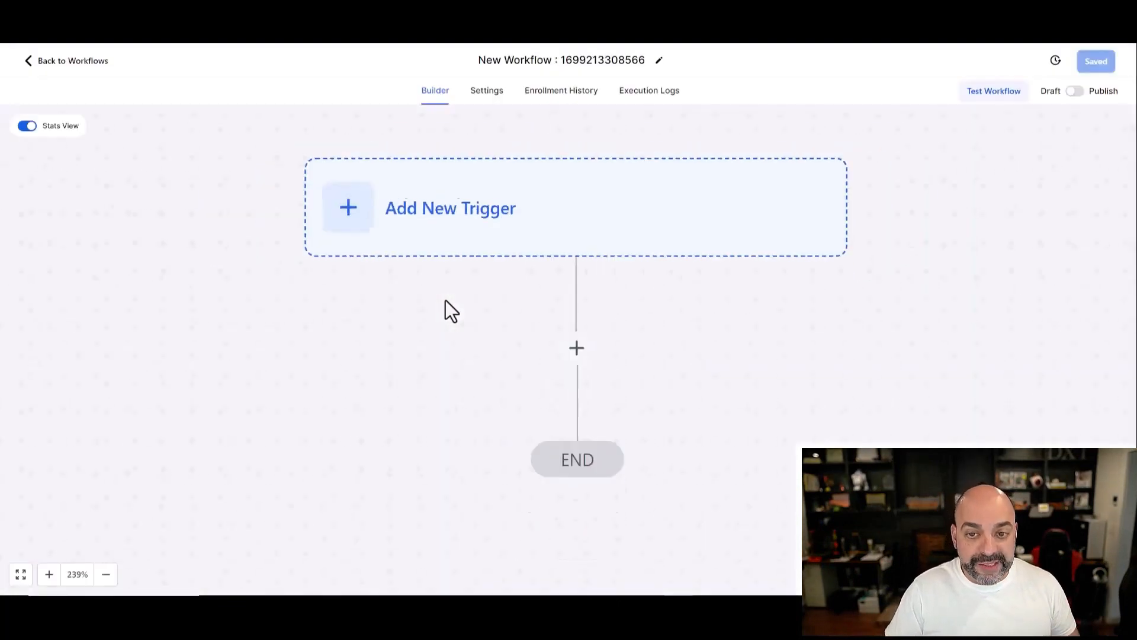
pyautogui.moveTo(647, 59); pyautogui.dragTo(431, 61)
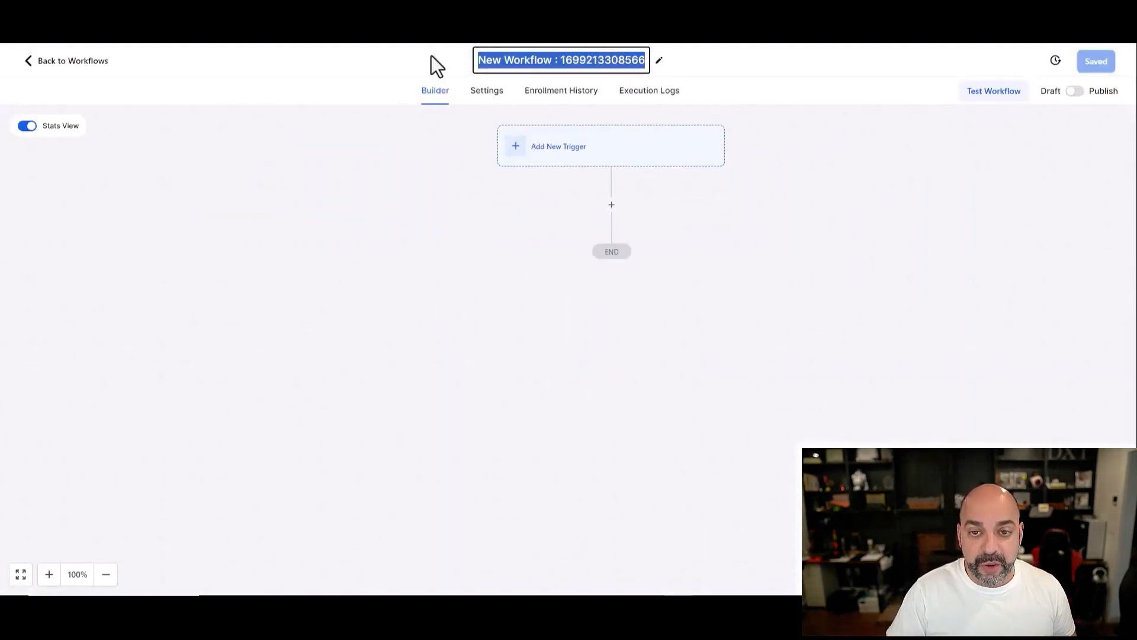
pyautogui.write('Cow T-Shirt')
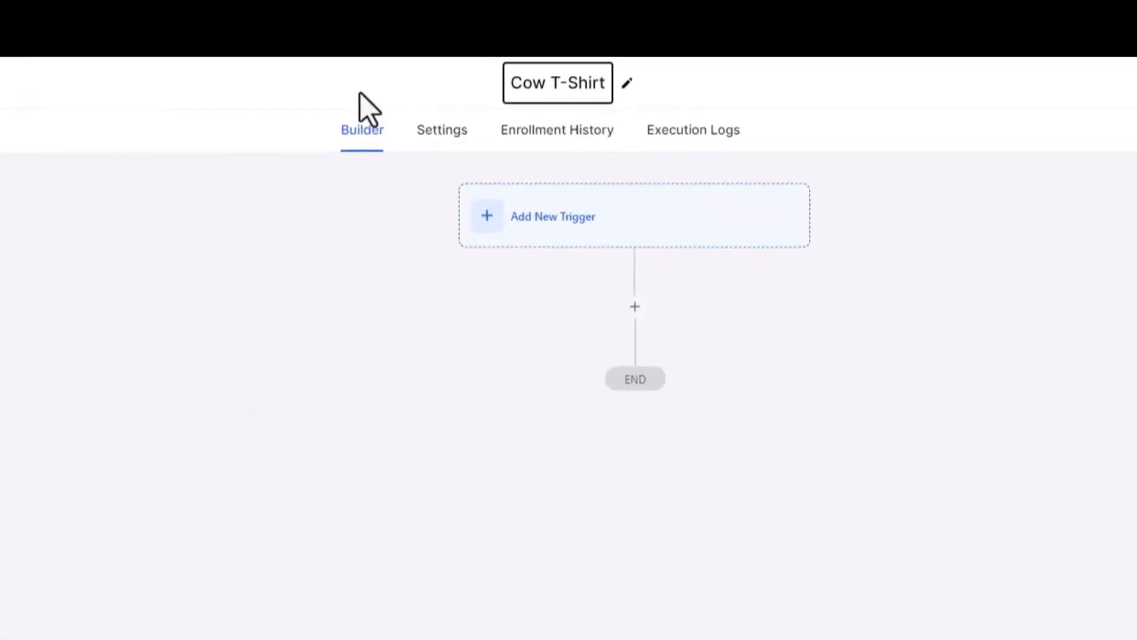
# Step: Add an Order Submitted trigger filtered to Global Product Is Cow Shirt
pyautogui.click(526, 237)
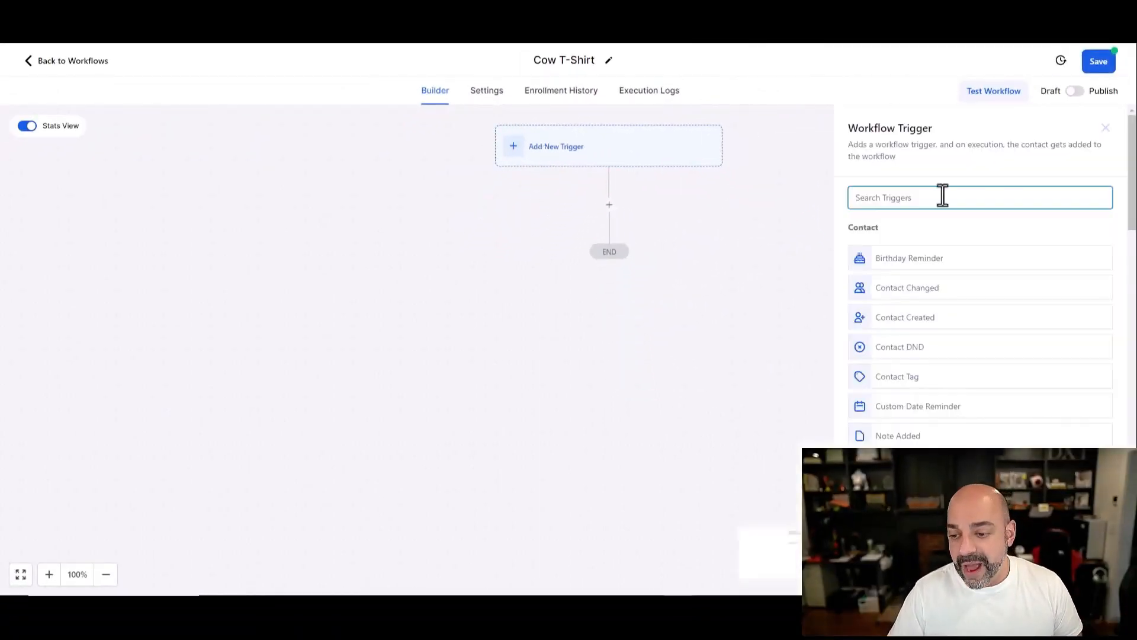
pyautogui.write('order')
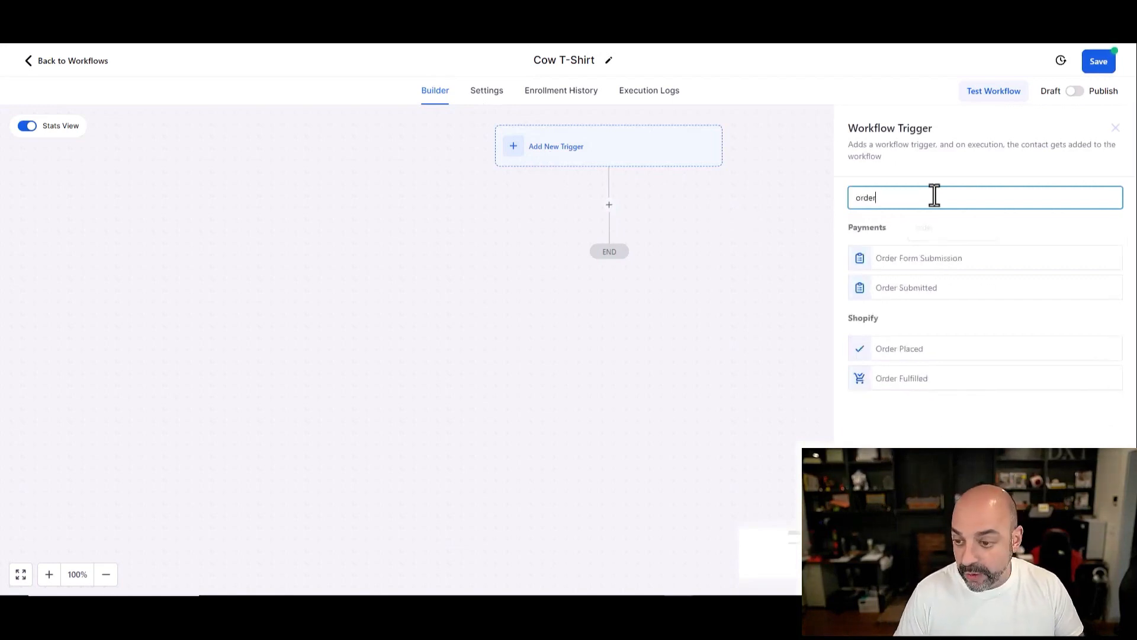
pyautogui.click(932, 306)
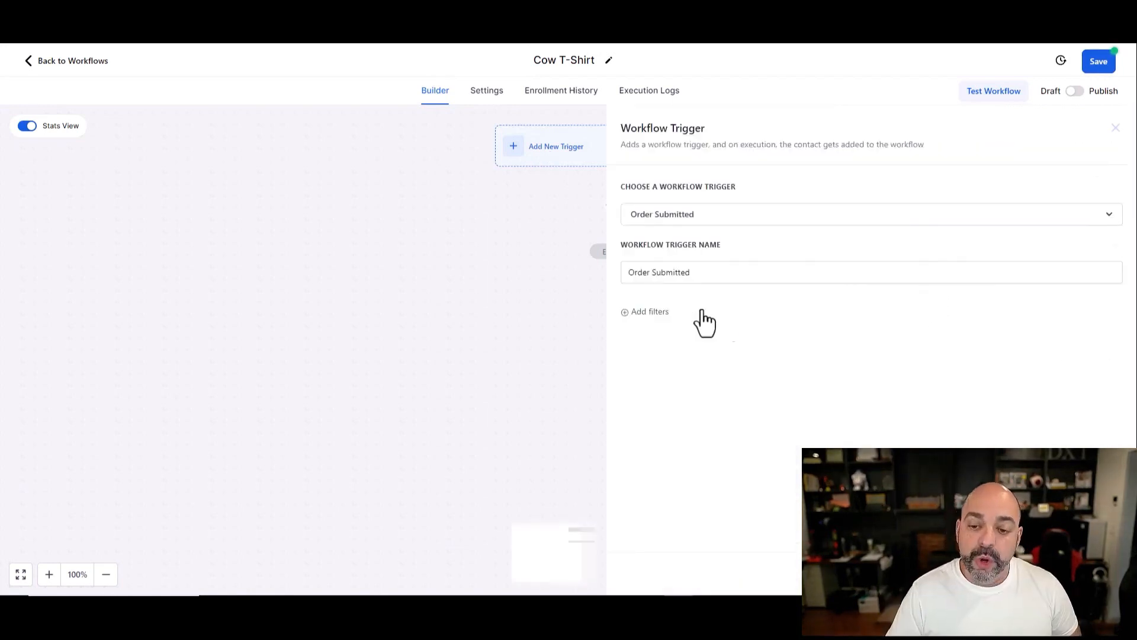
pyautogui.click(661, 313)
pyautogui.click(675, 327)
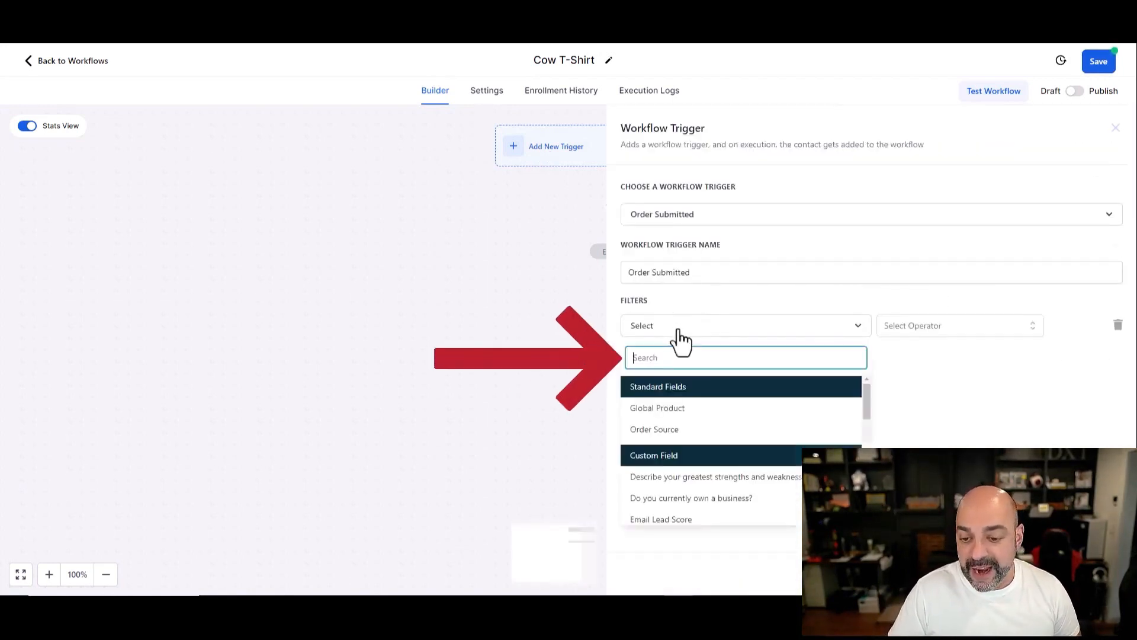
pyautogui.click(696, 417)
pyautogui.click(935, 326)
pyautogui.click(944, 350)
pyautogui.click(1016, 327)
pyautogui.click(1001, 382)
pyautogui.click(1089, 573)
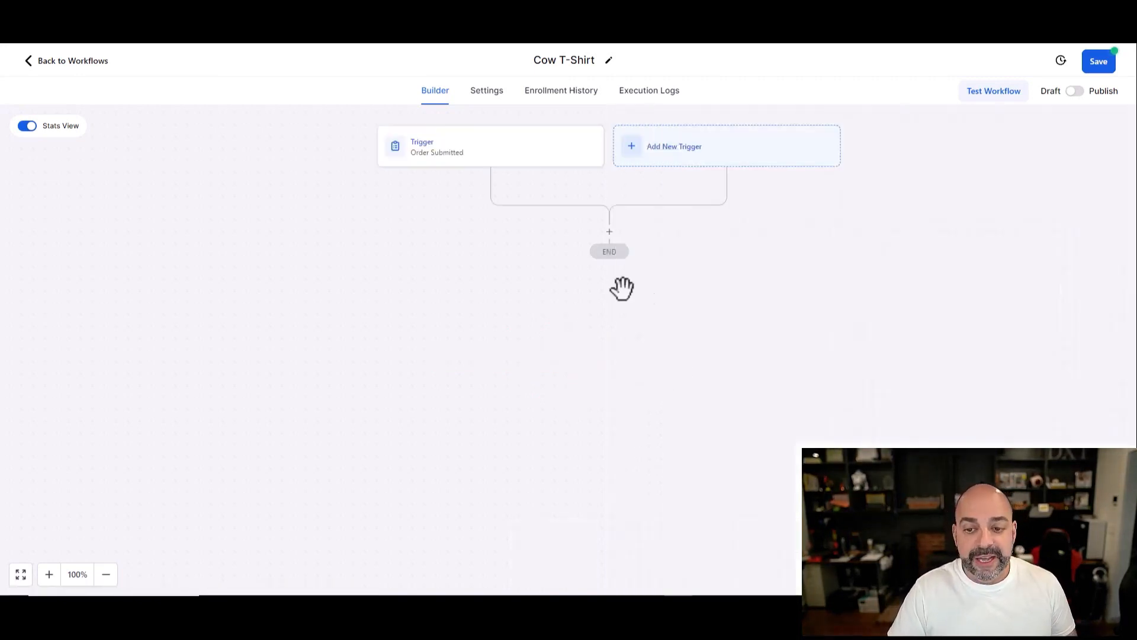
# Step: Add an Add Contact Tag action applying the 'cow tshirt' tag
pyautogui.click(609, 229)
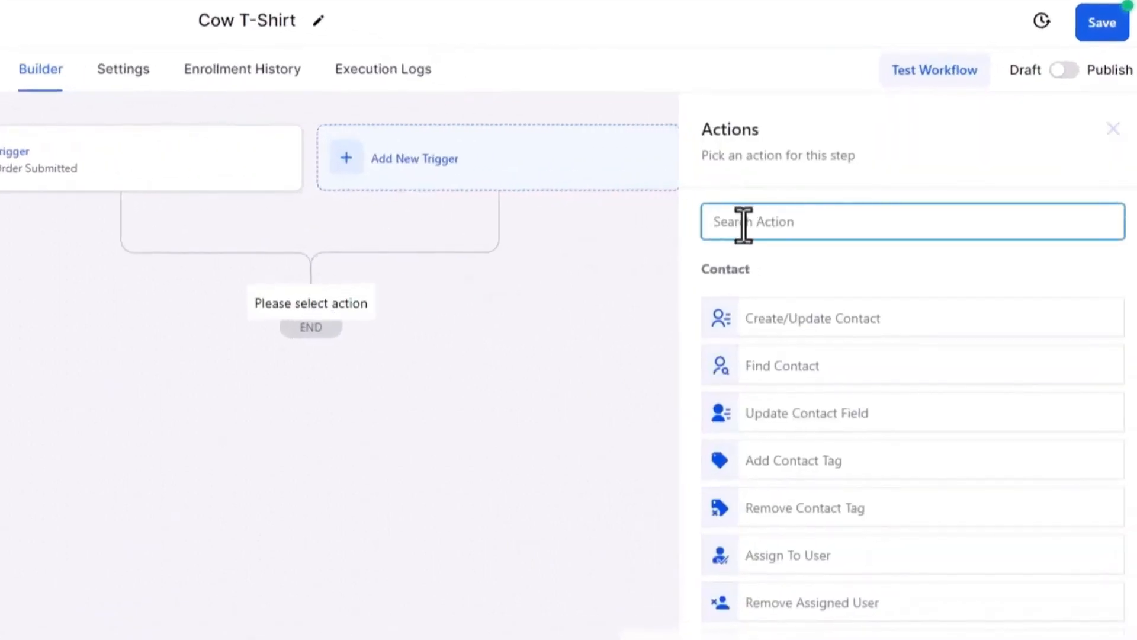
pyautogui.write('tag')
pyautogui.click(862, 307)
pyautogui.click(771, 341)
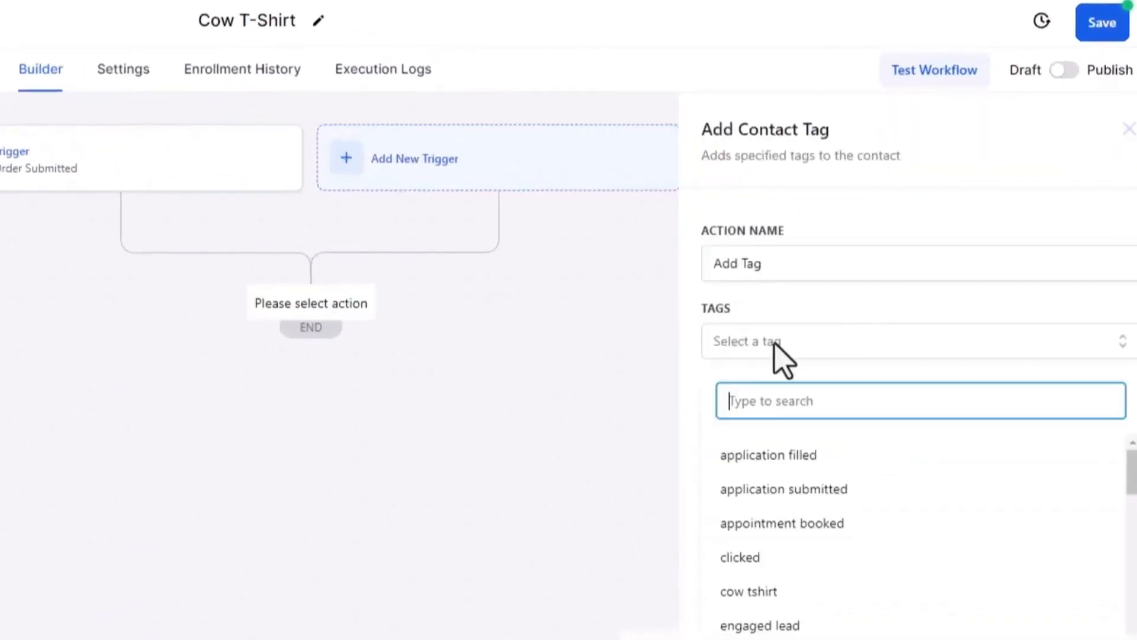
pyautogui.click(757, 595)
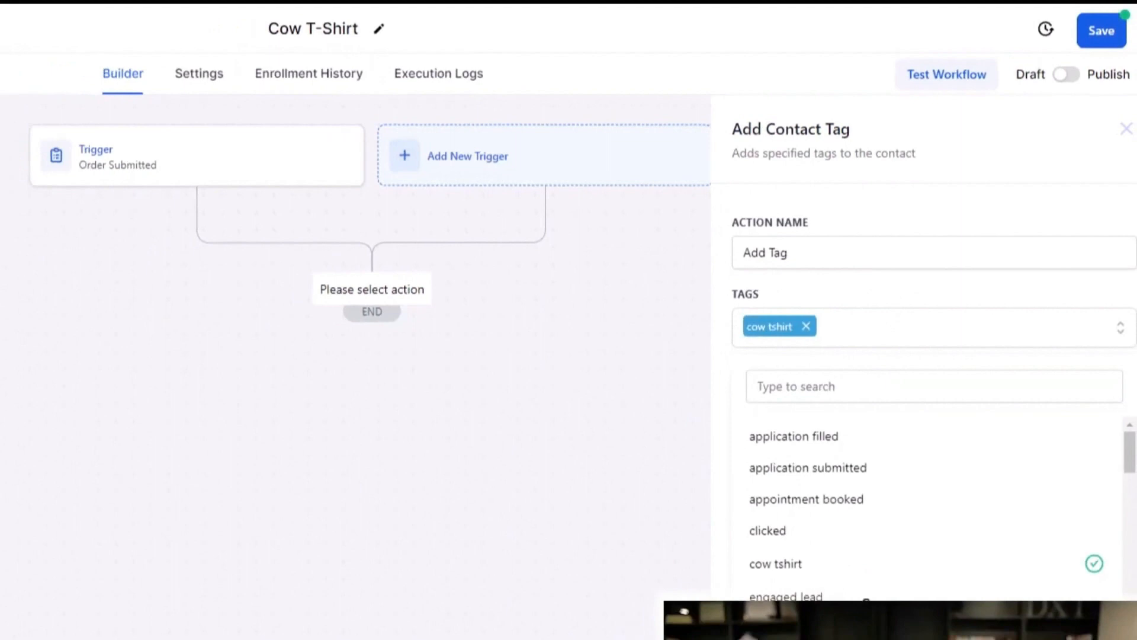